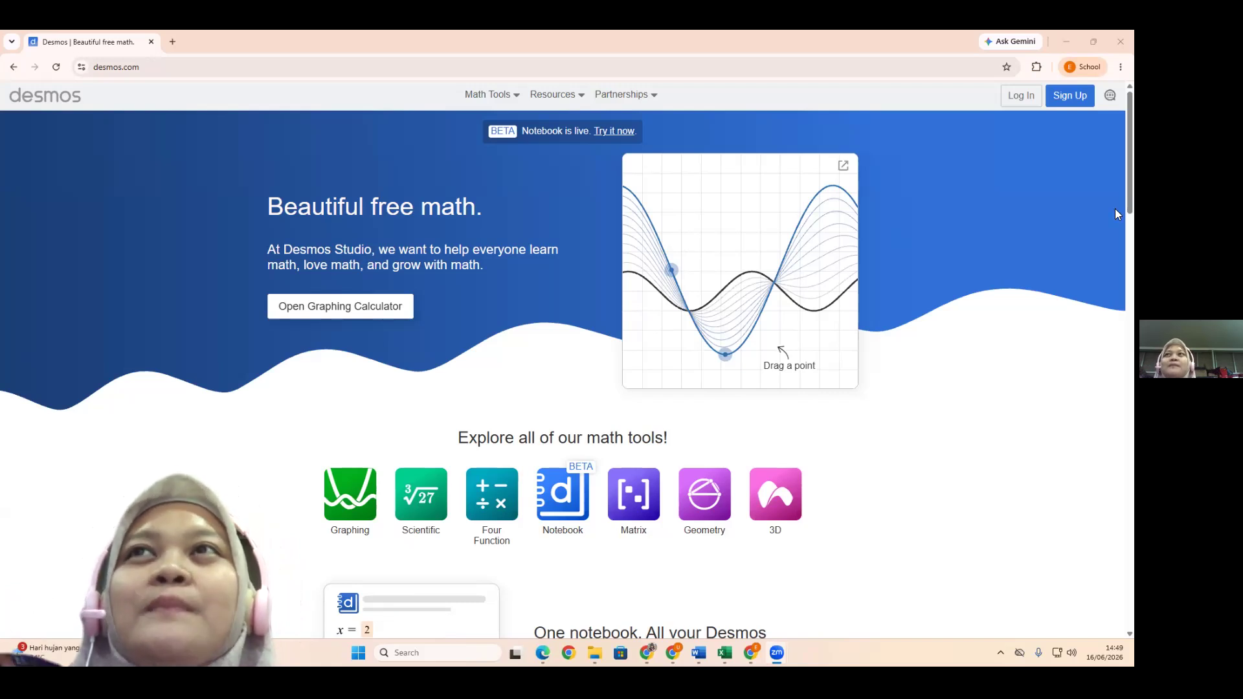
Look over the Desmos home page and open the Graphing calculator from its math tools
click(153, 69)
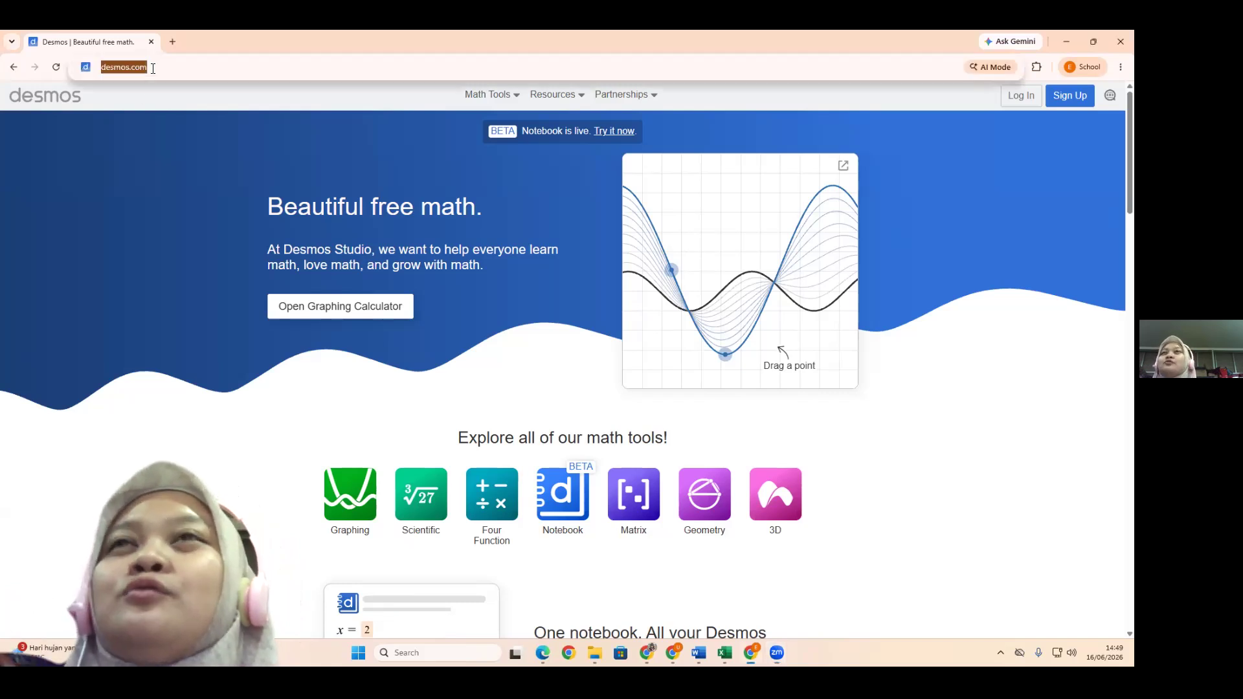
click(162, 62)
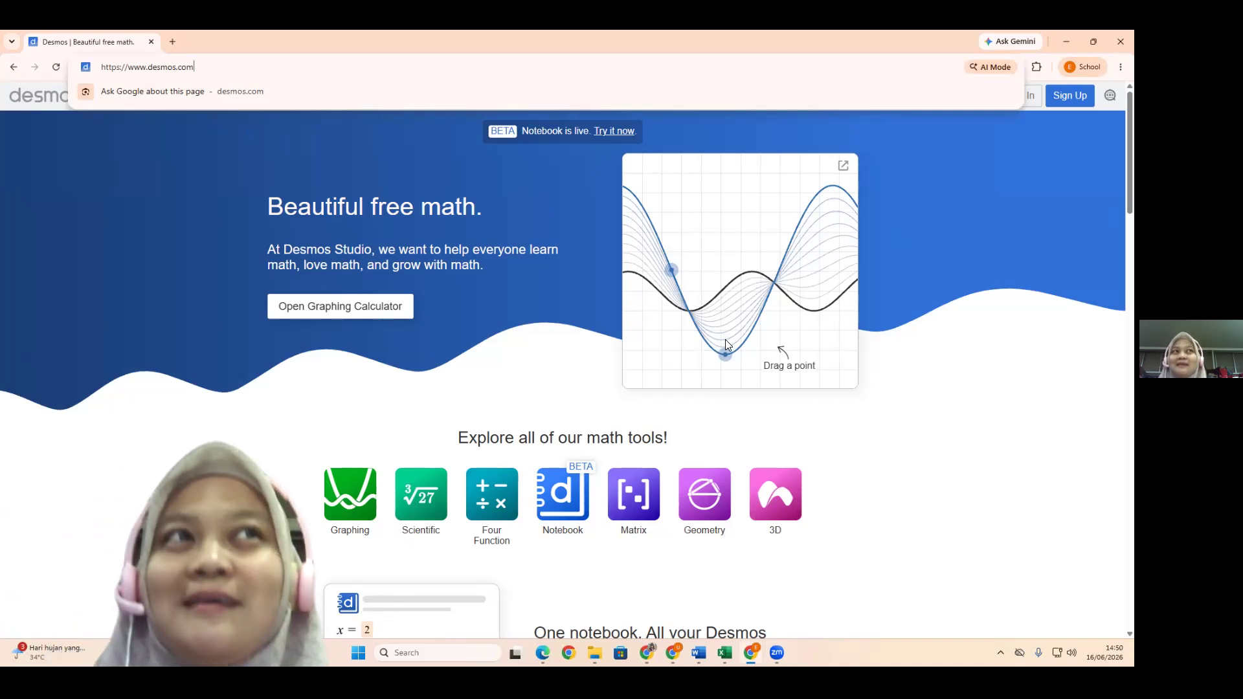
click(238, 432)
scroll(238, 431, down, 2)
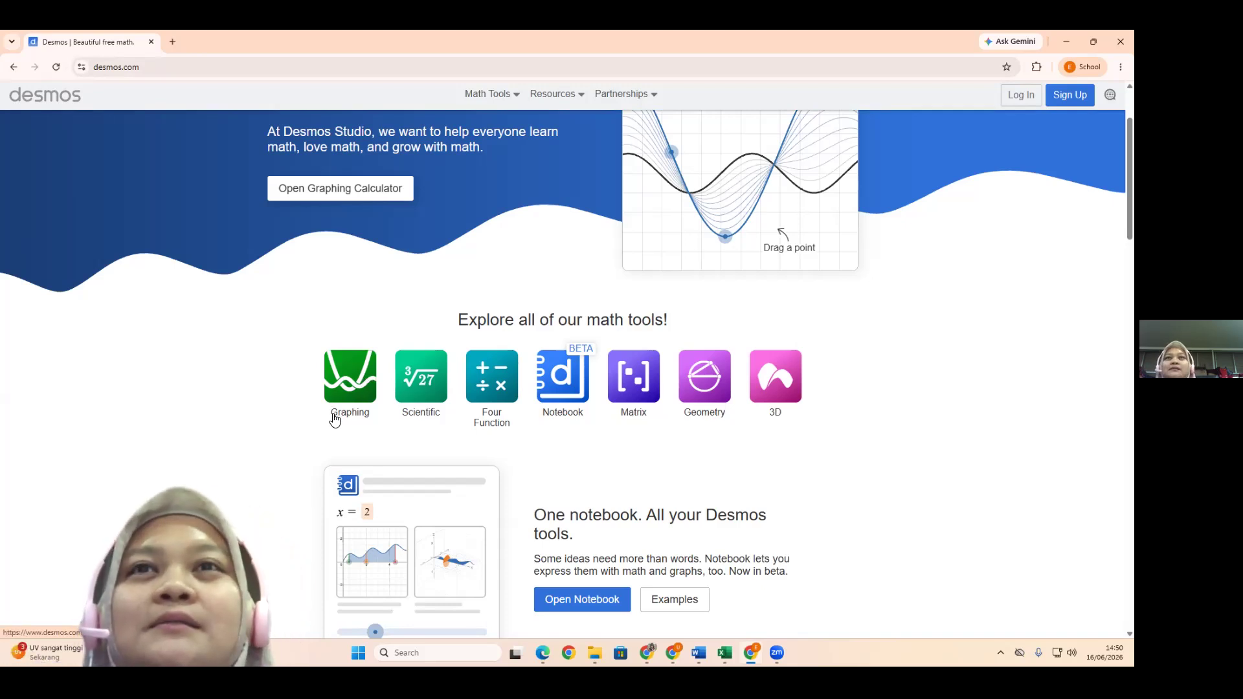
scroll(334, 420, down, 2)
scroll(584, 370, down, 4)
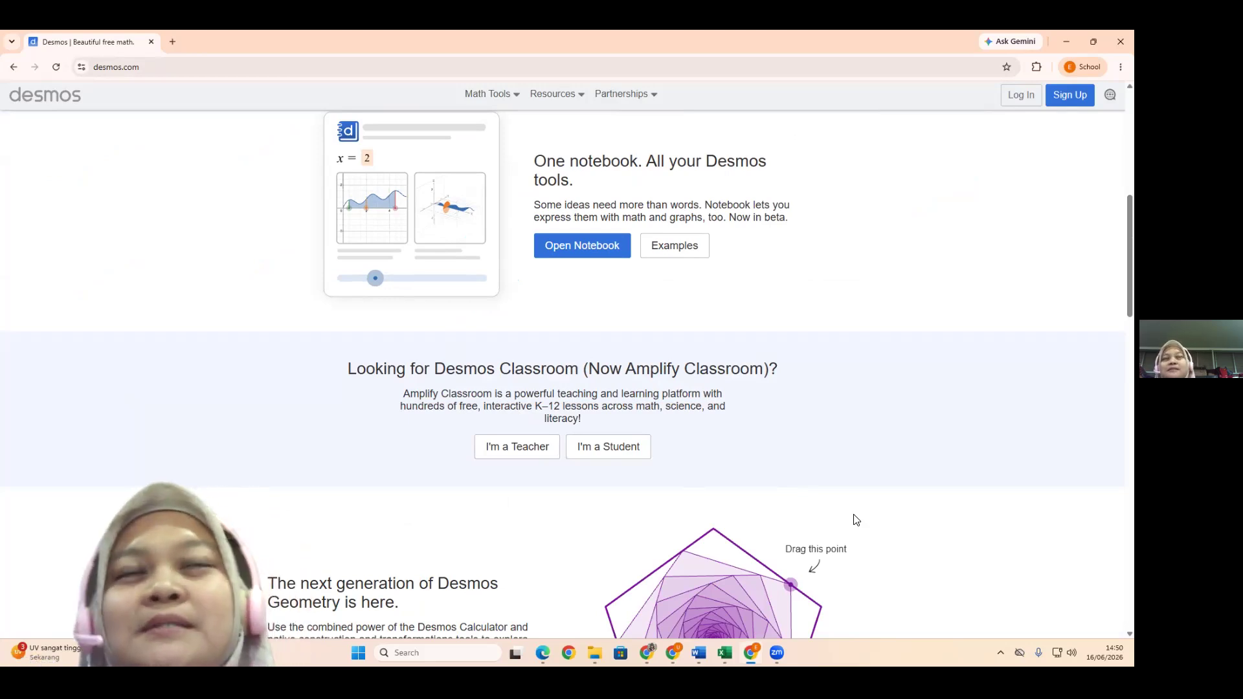
scroll(839, 504, up, 1)
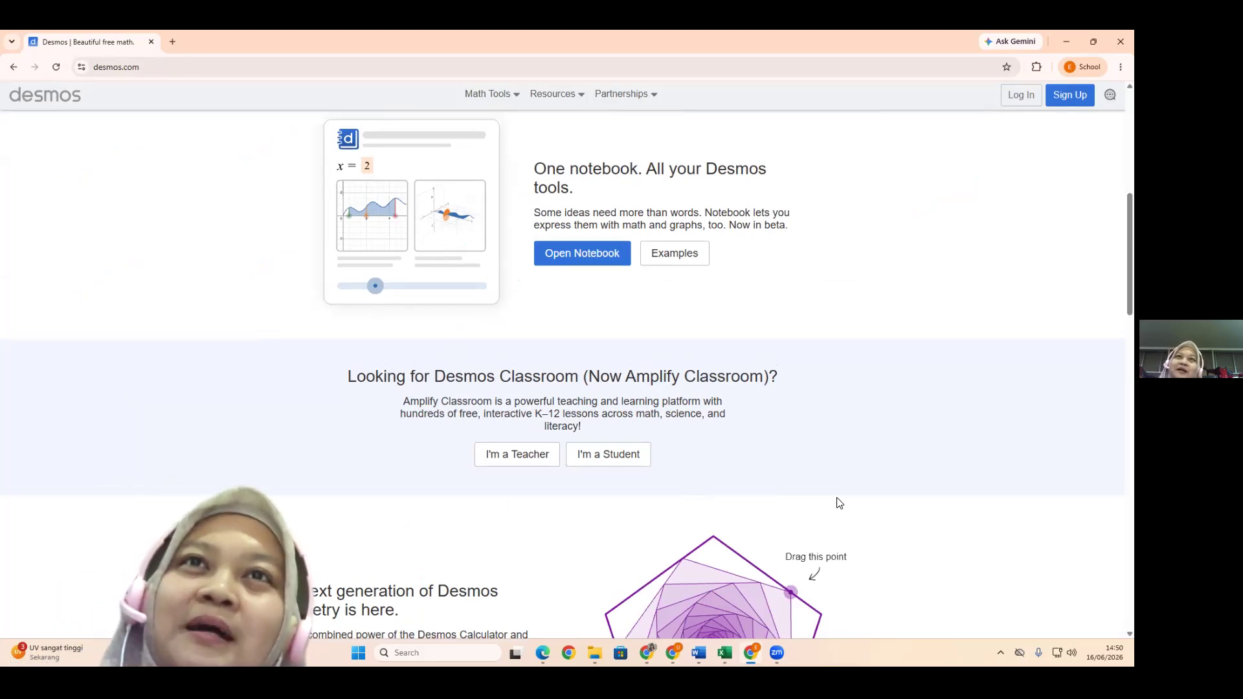
scroll(840, 502, up, 5)
scroll(843, 500, up, 2)
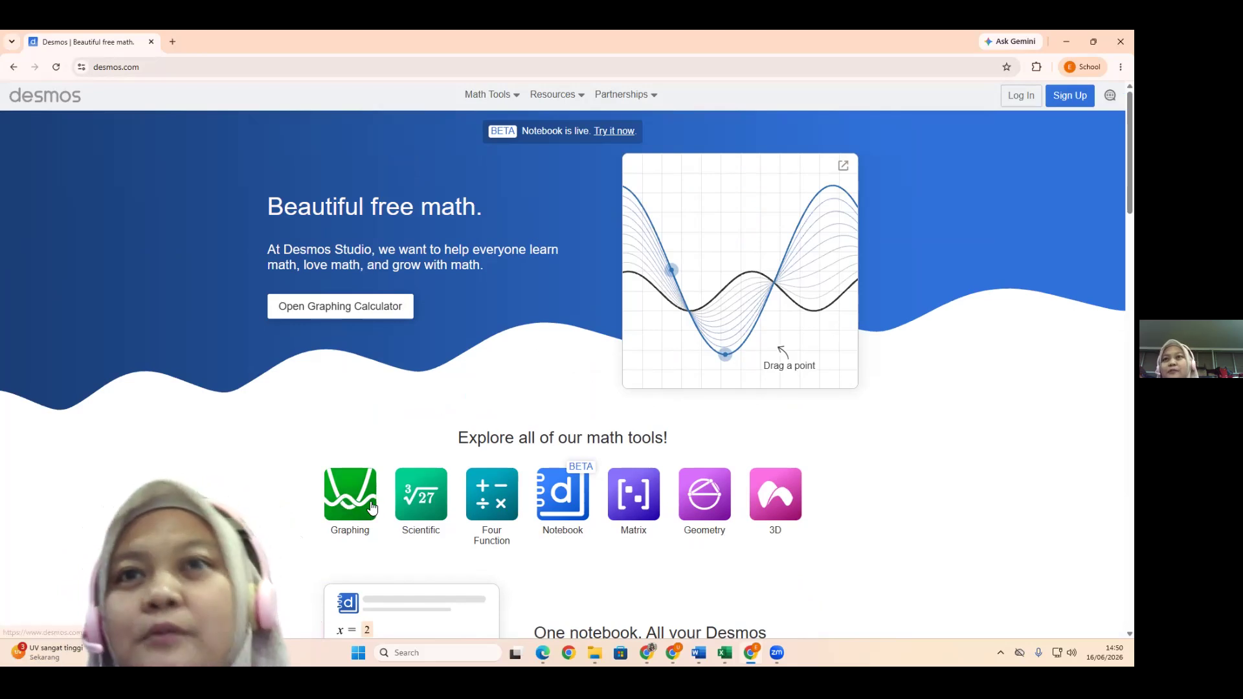
click(350, 495)
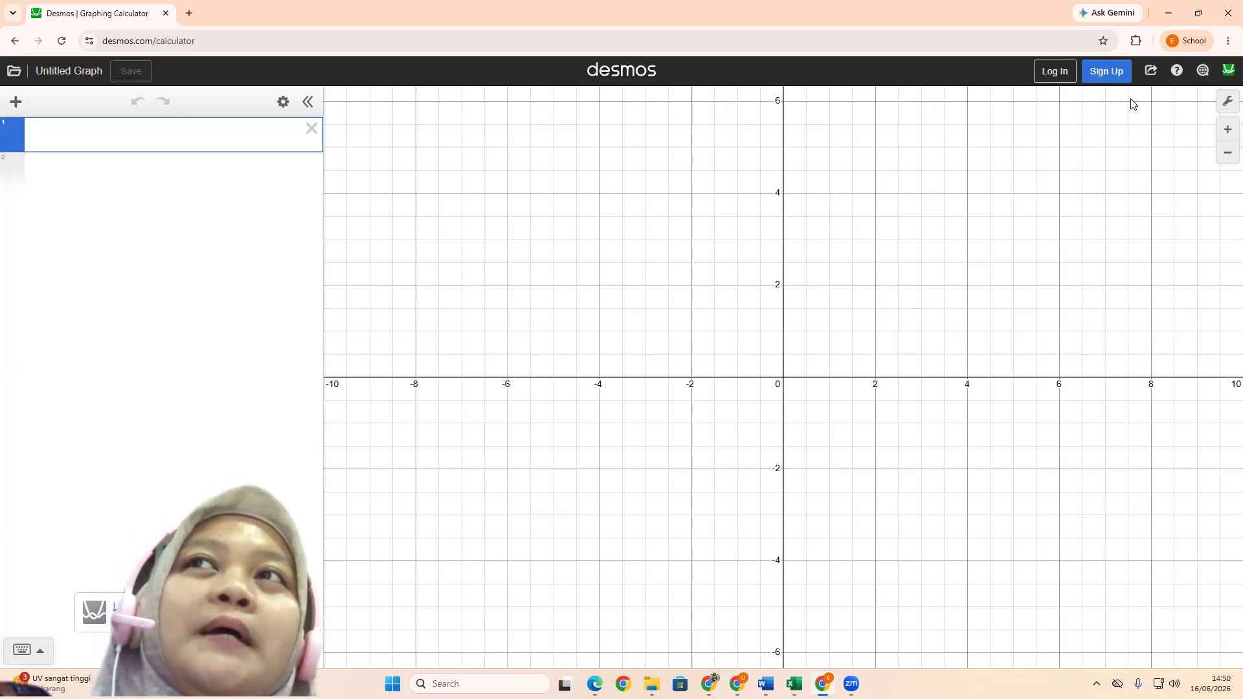
Try the larger text size in the graph settings and switch back to the smaller one
click(1227, 105)
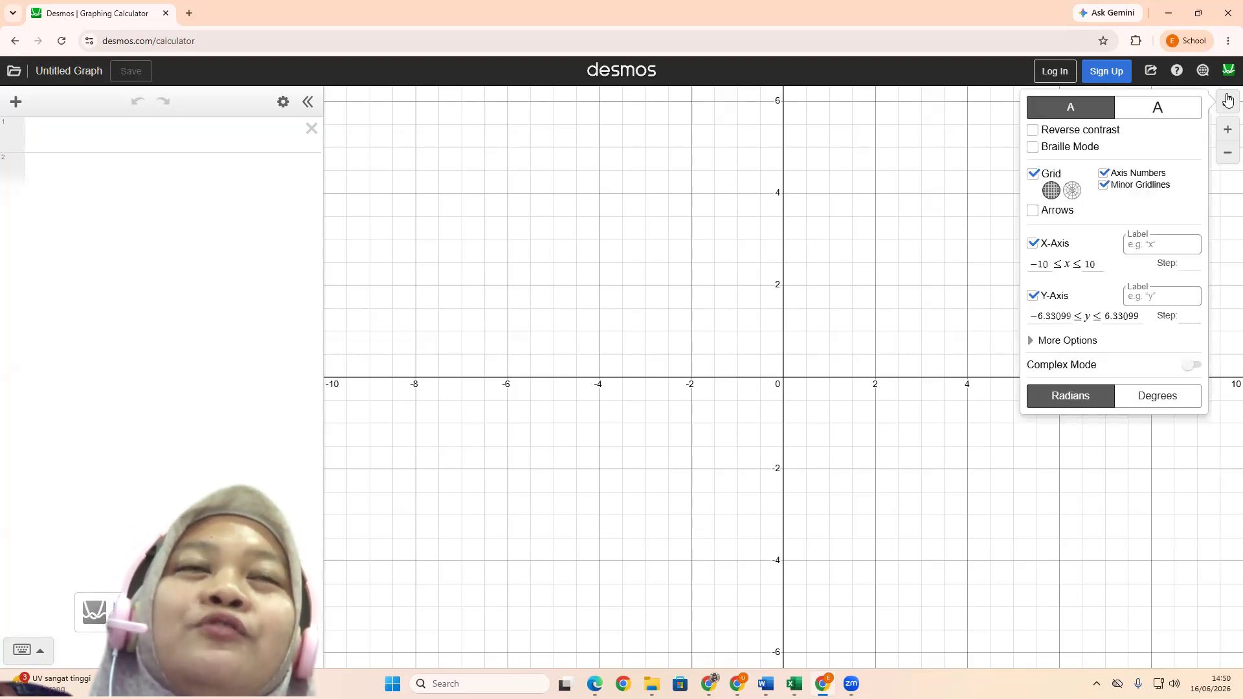
click(1157, 108)
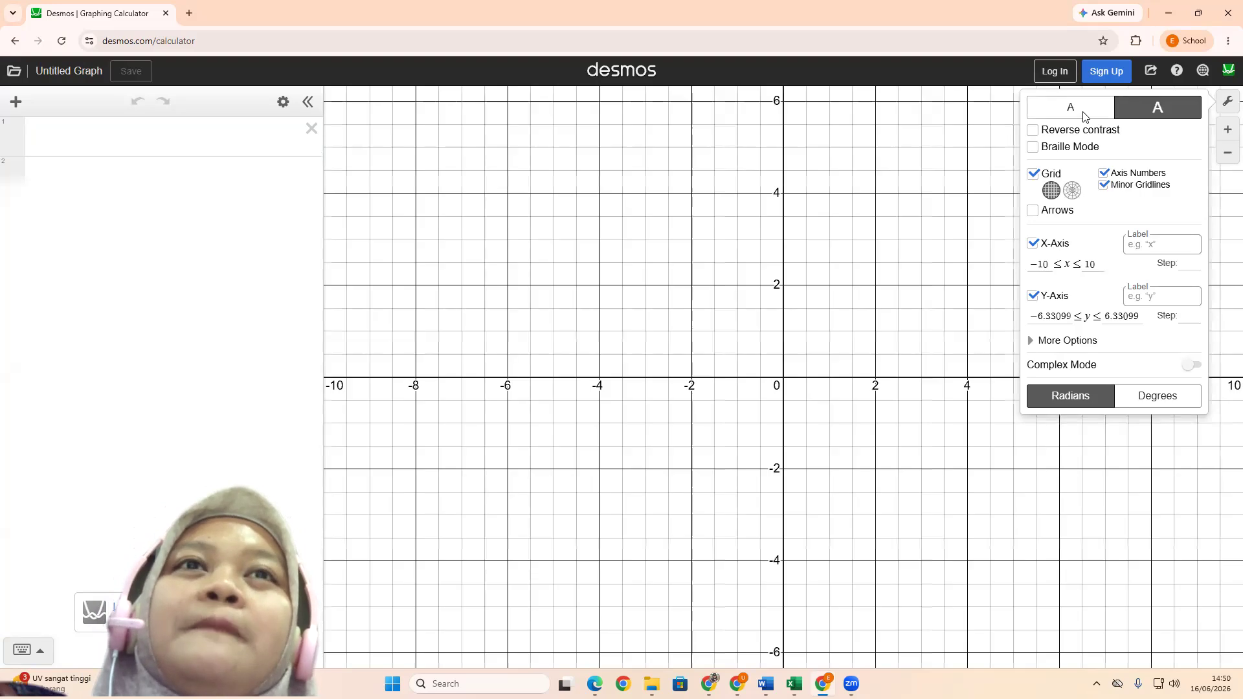
click(1076, 108)
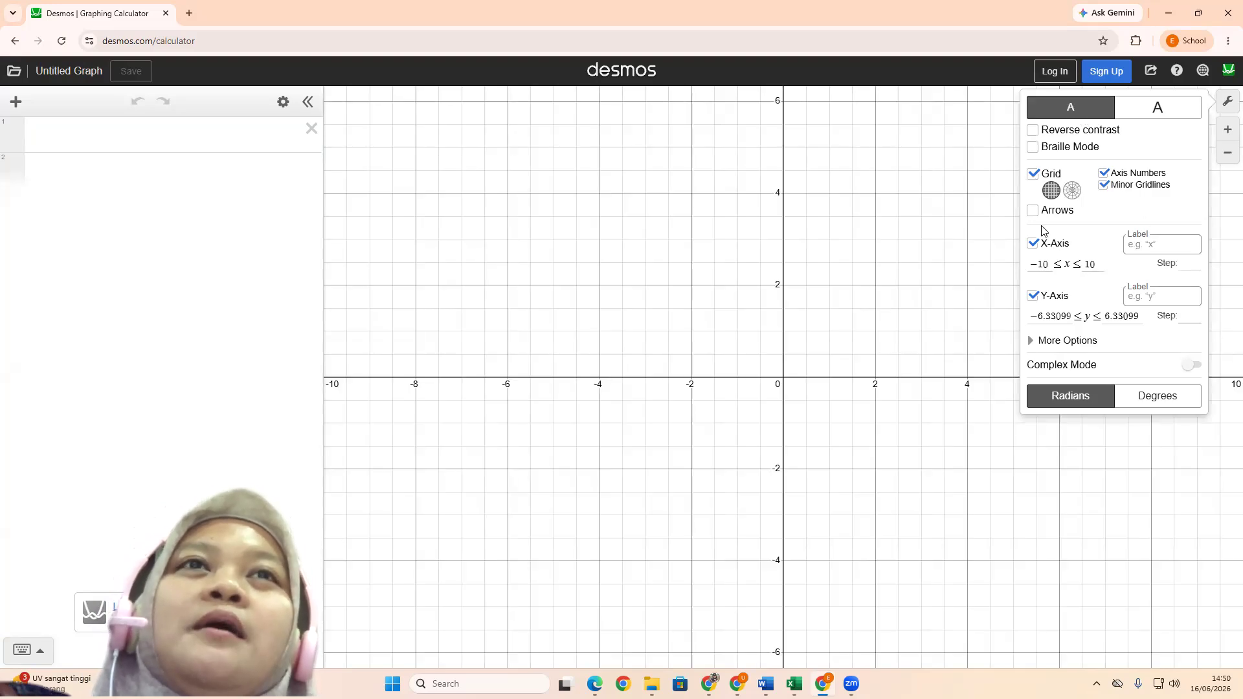
Turn the grid, the axis numbers and the minor gridlines off and on again, one after another
click(1033, 174)
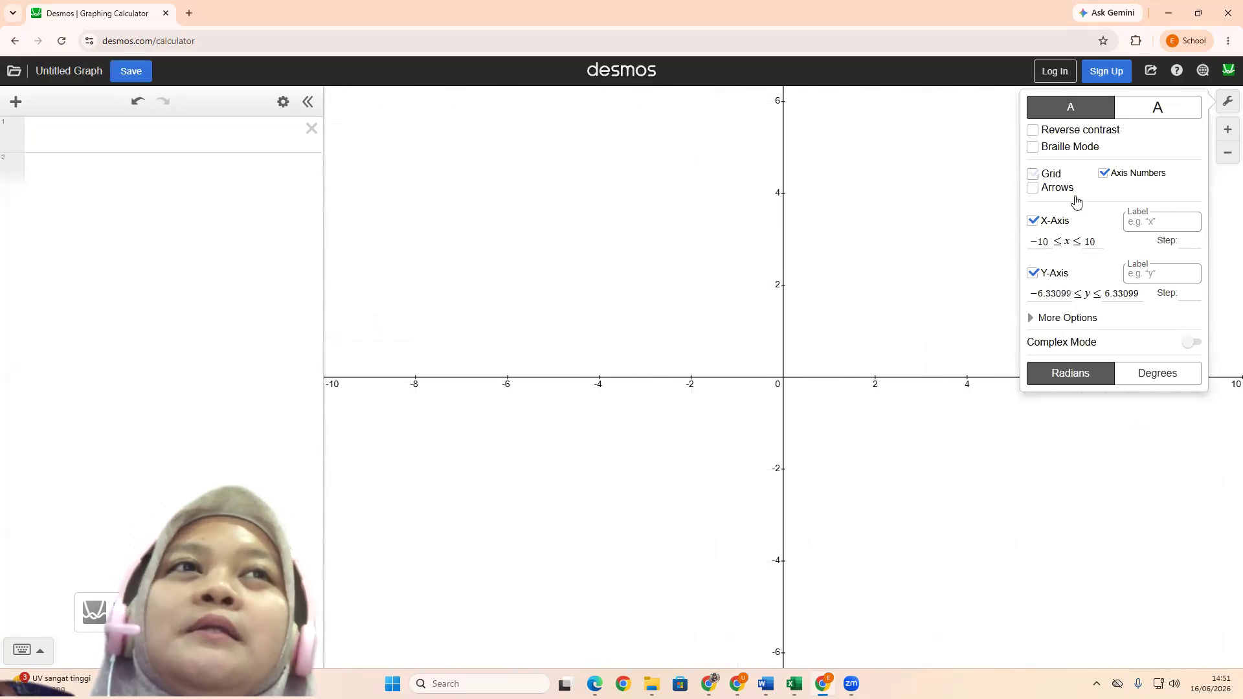
click(1033, 174)
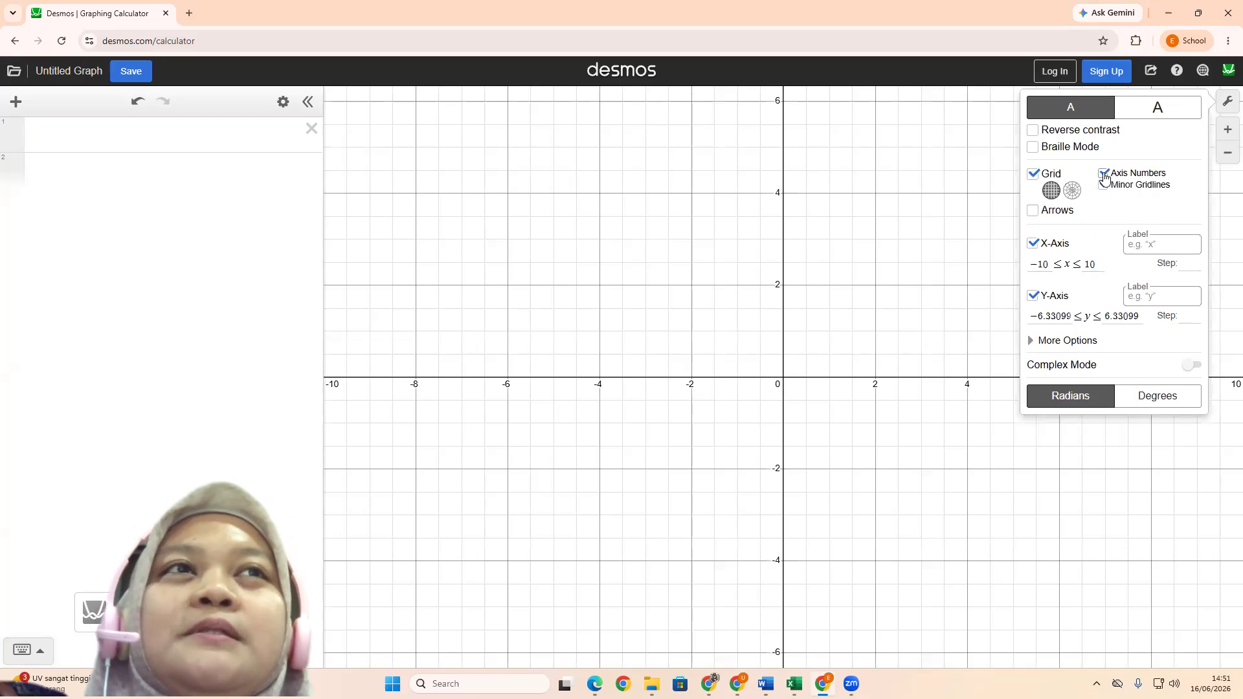
click(1103, 175)
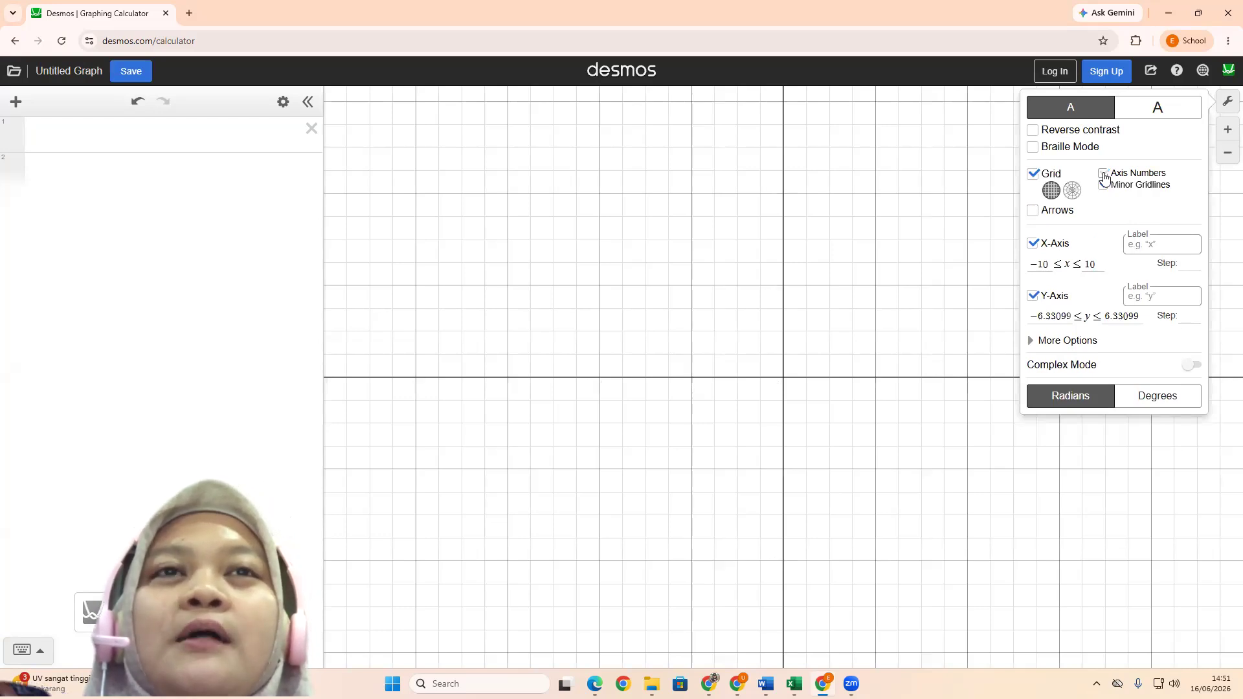
click(1103, 174)
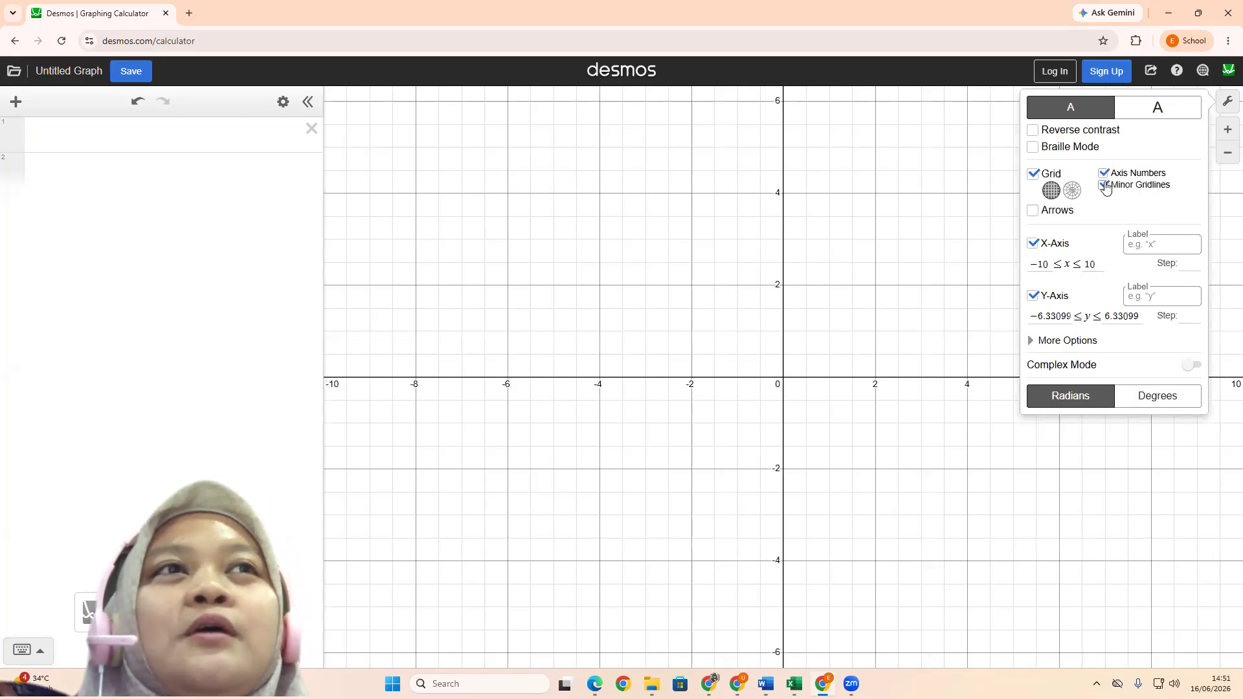
click(1104, 186)
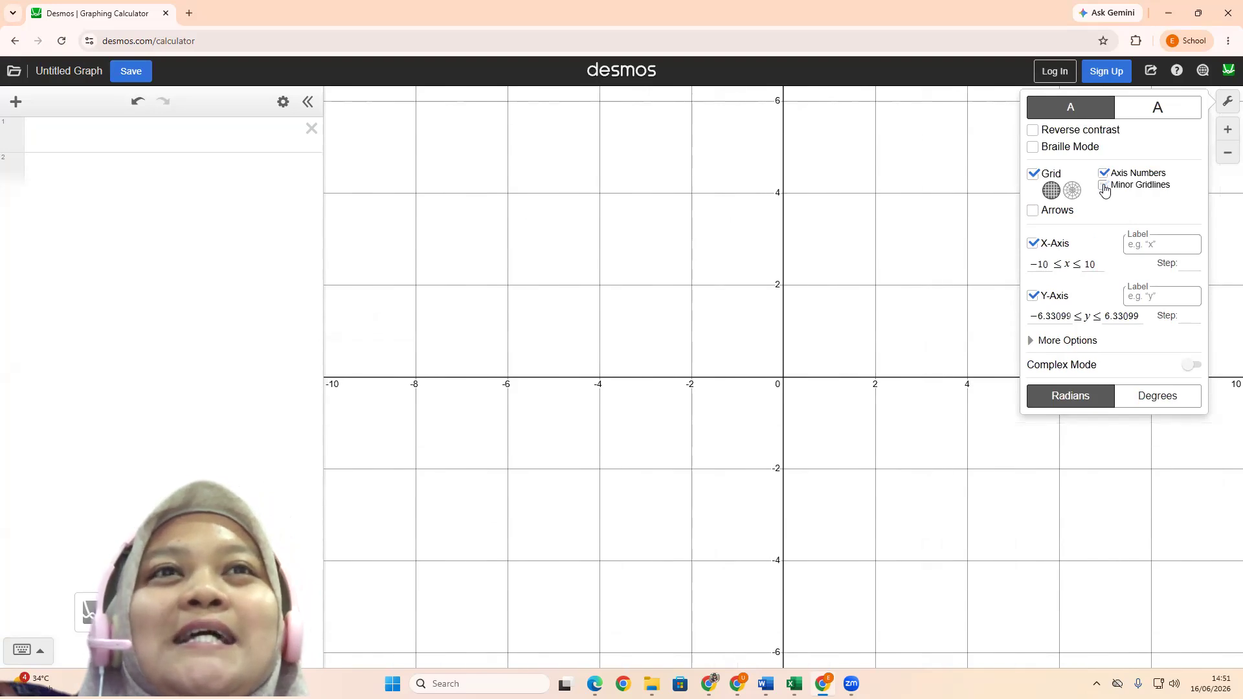
click(1104, 186)
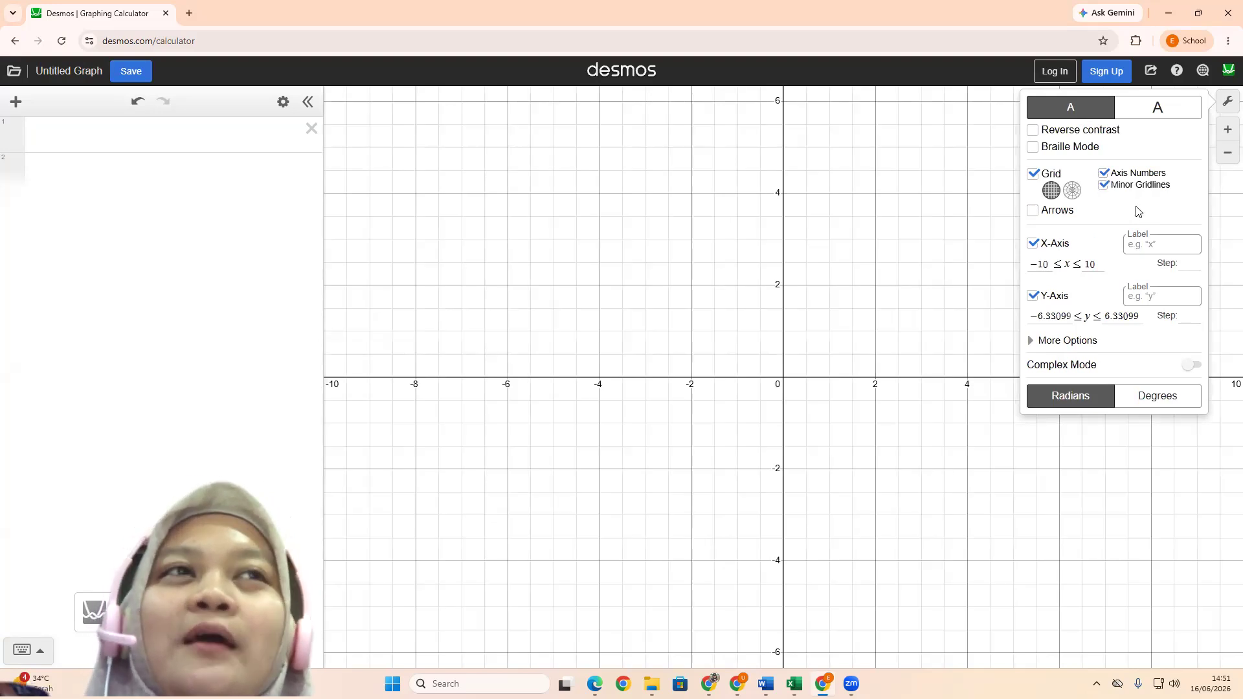
Label the x-axis "X" and the y-axis "Y" in the graph settings
click(1163, 244)
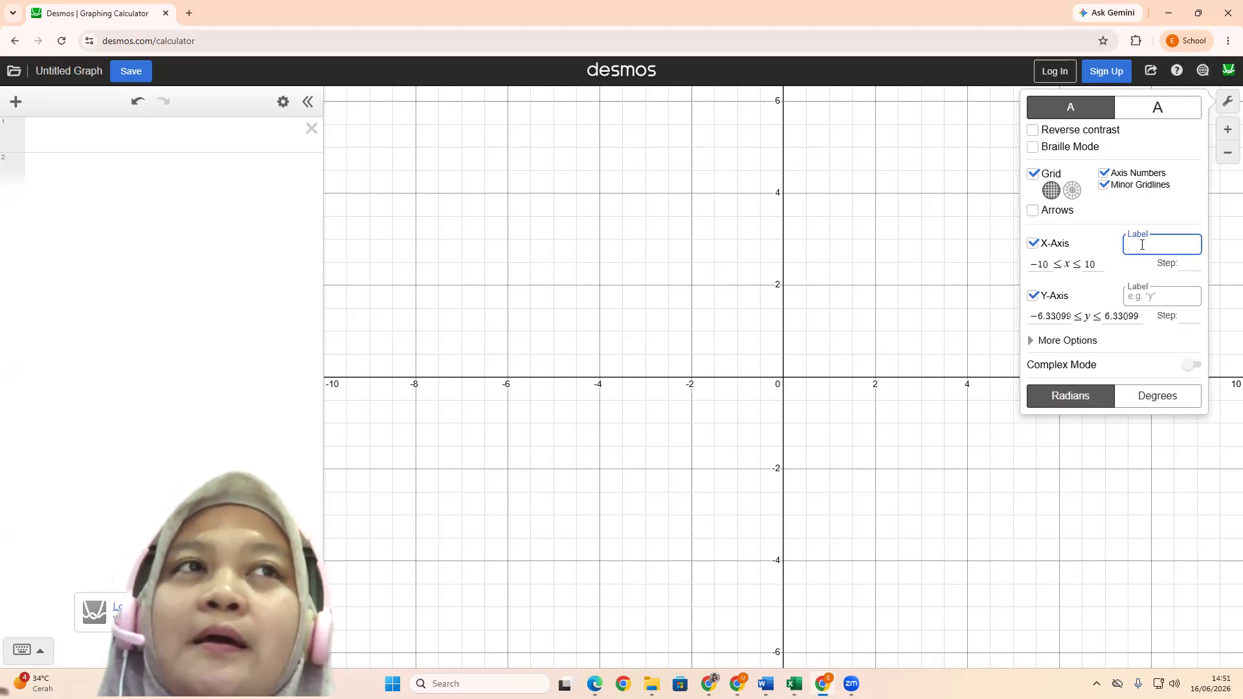
text(X)
click(1167, 299)
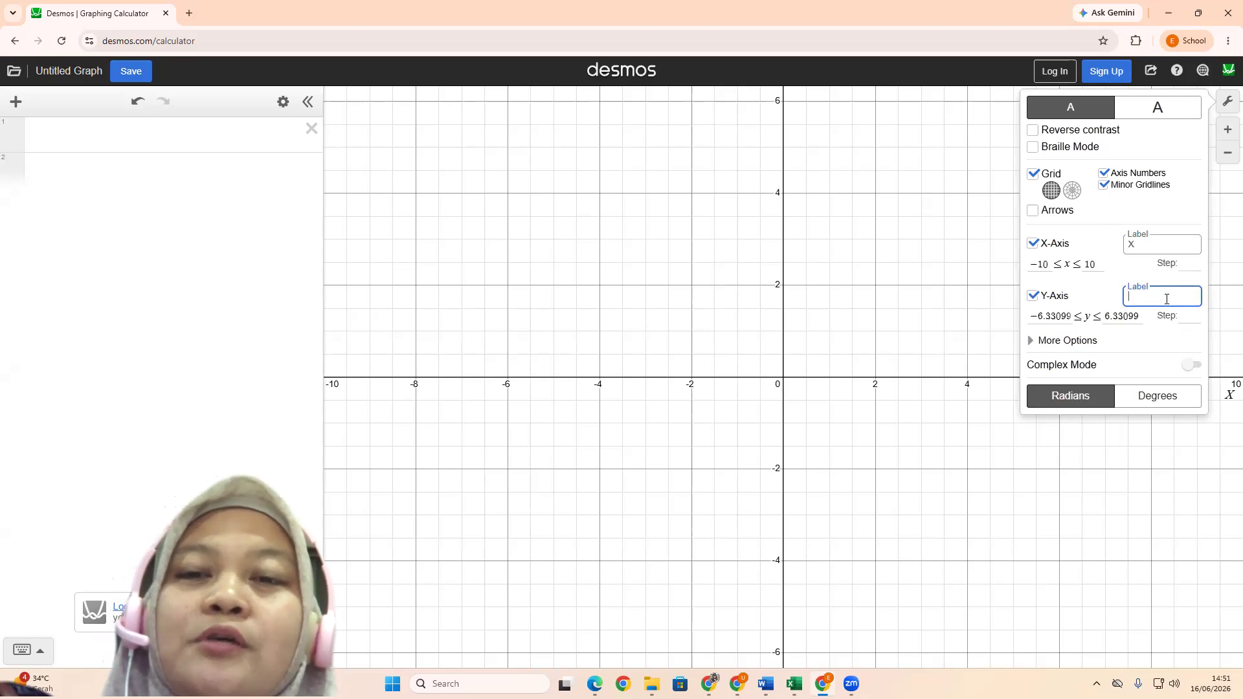
text(Y)
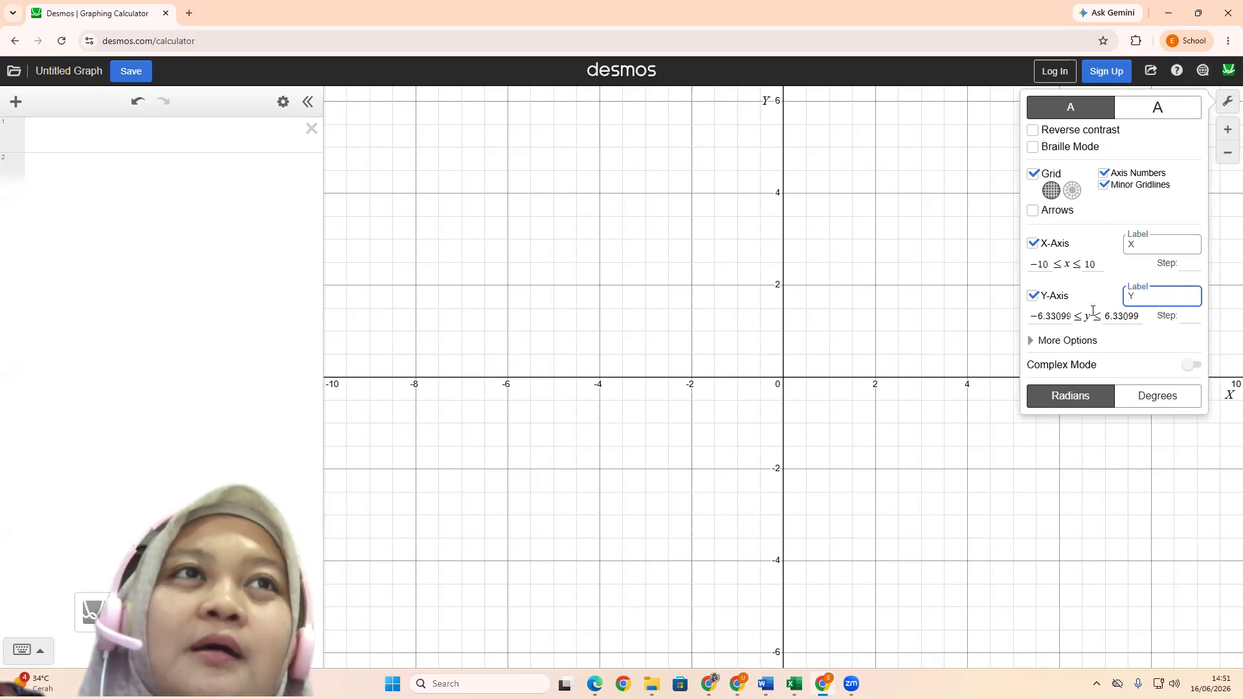
Try the axis arrows and switch them off again, and clear both axis labels before closing the graph settings
click(1033, 211)
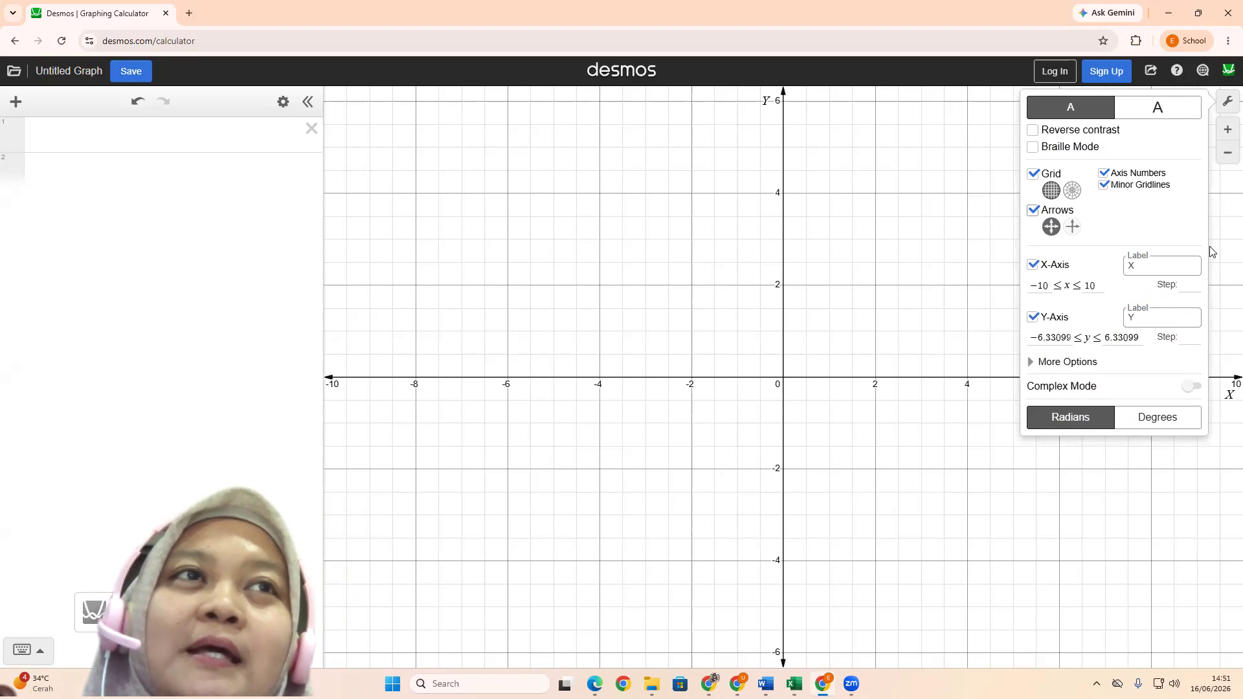
click(1033, 211)
click(1127, 245)
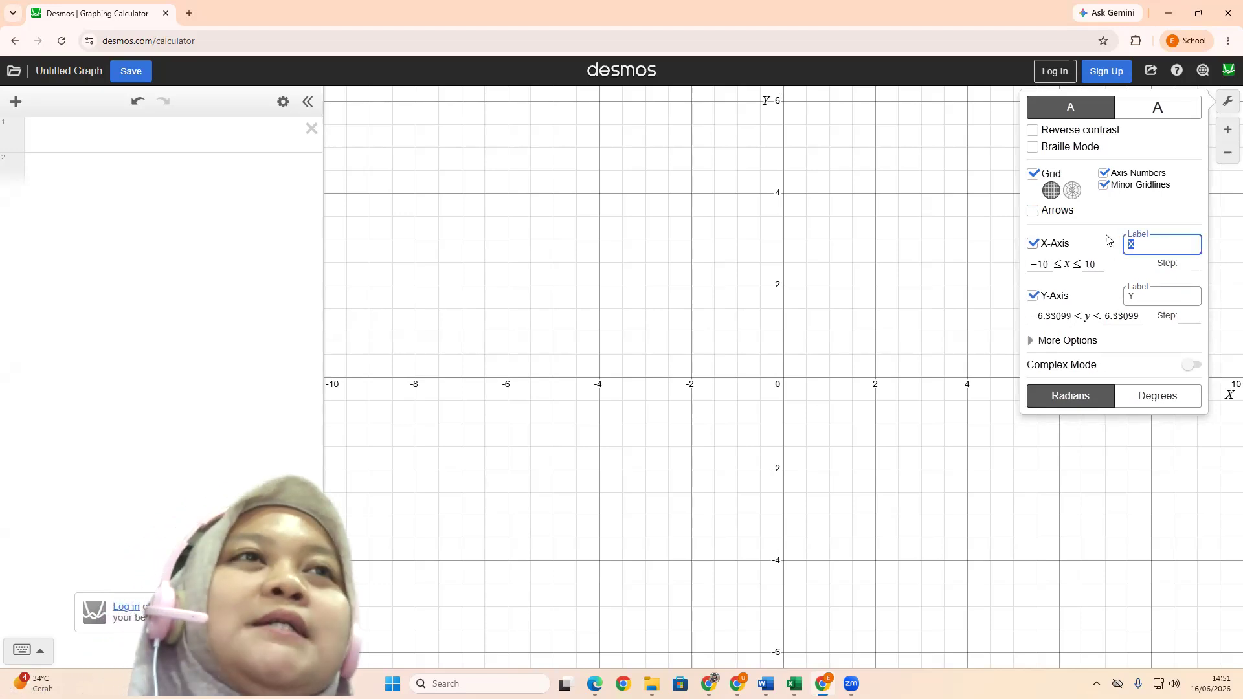
key(BackSpace)
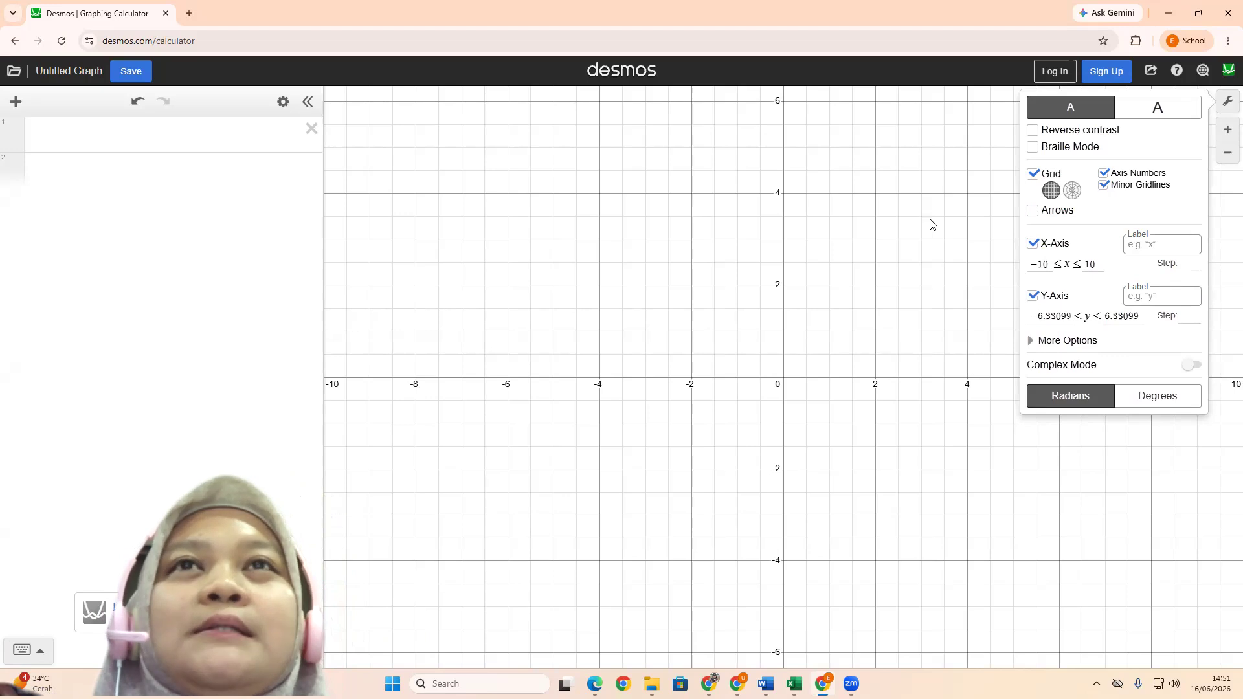
click(37, 141)
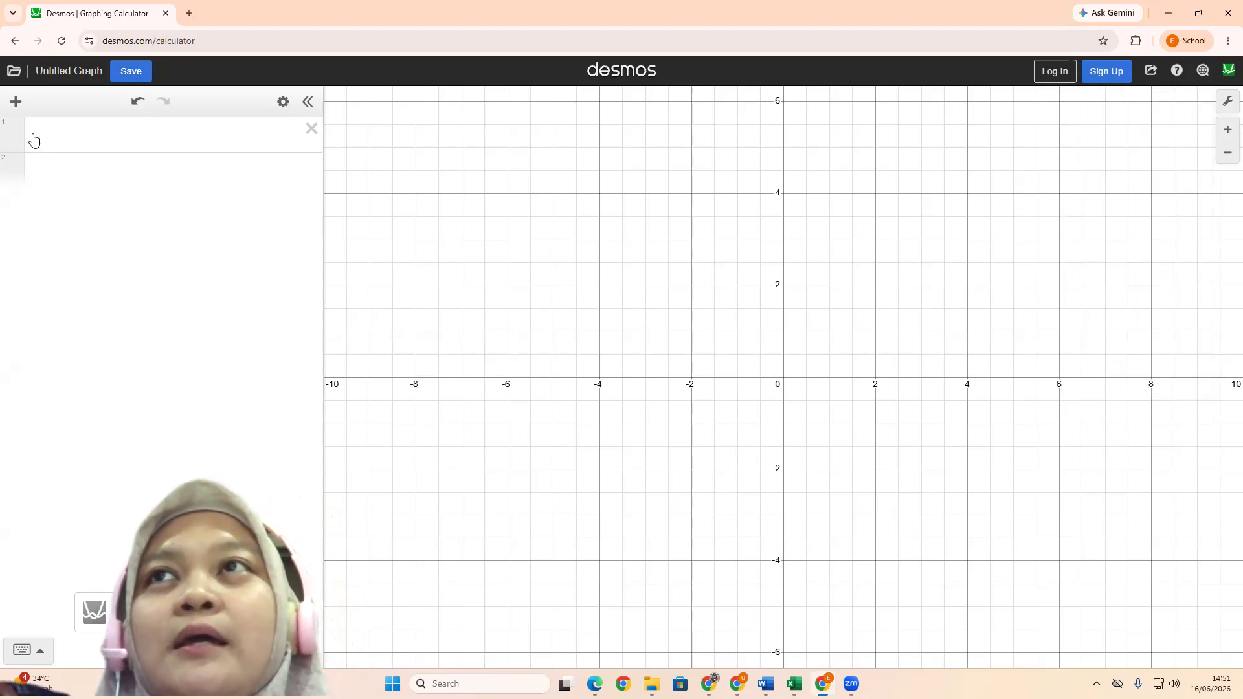
Examine the expression list's edit mode and the on-screen math keypad, closing each one again
click(283, 104)
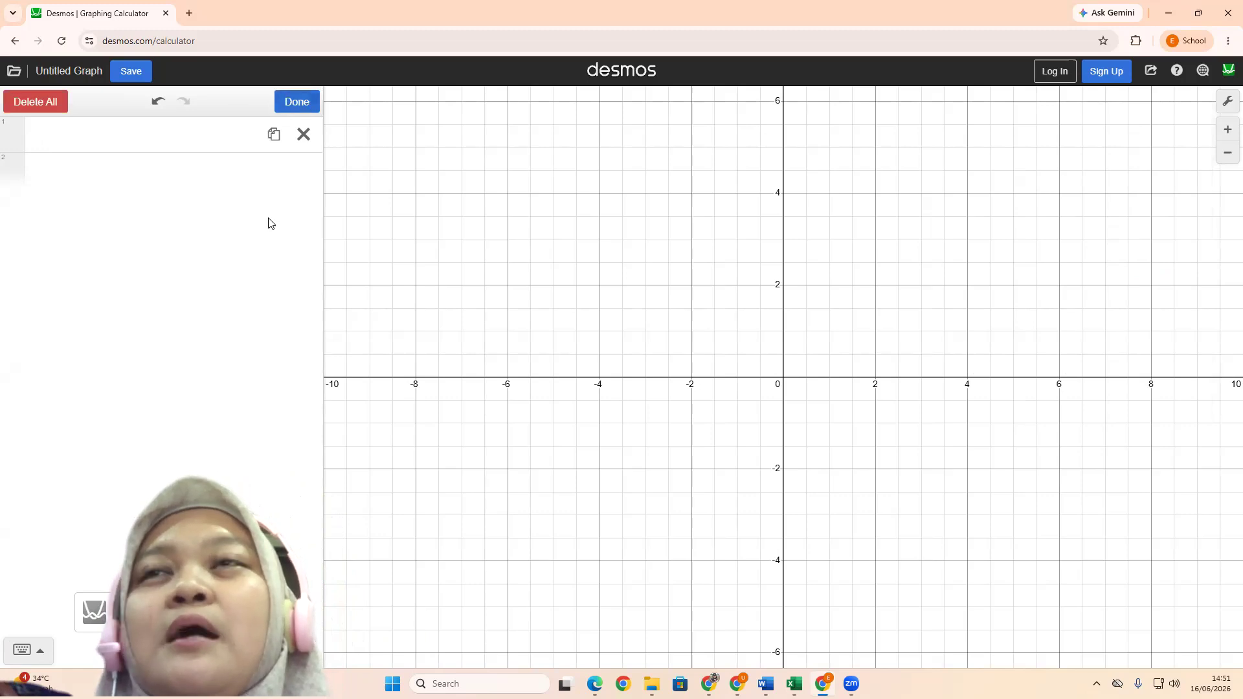
click(199, 132)
click(193, 130)
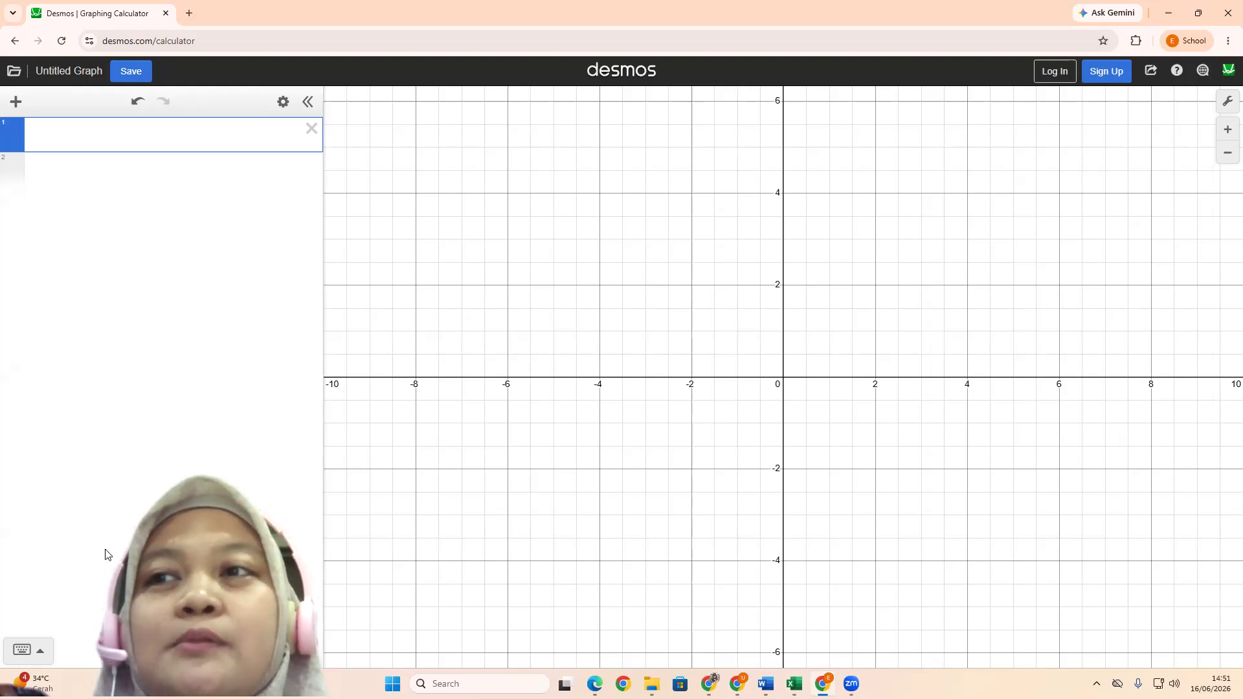
click(26, 650)
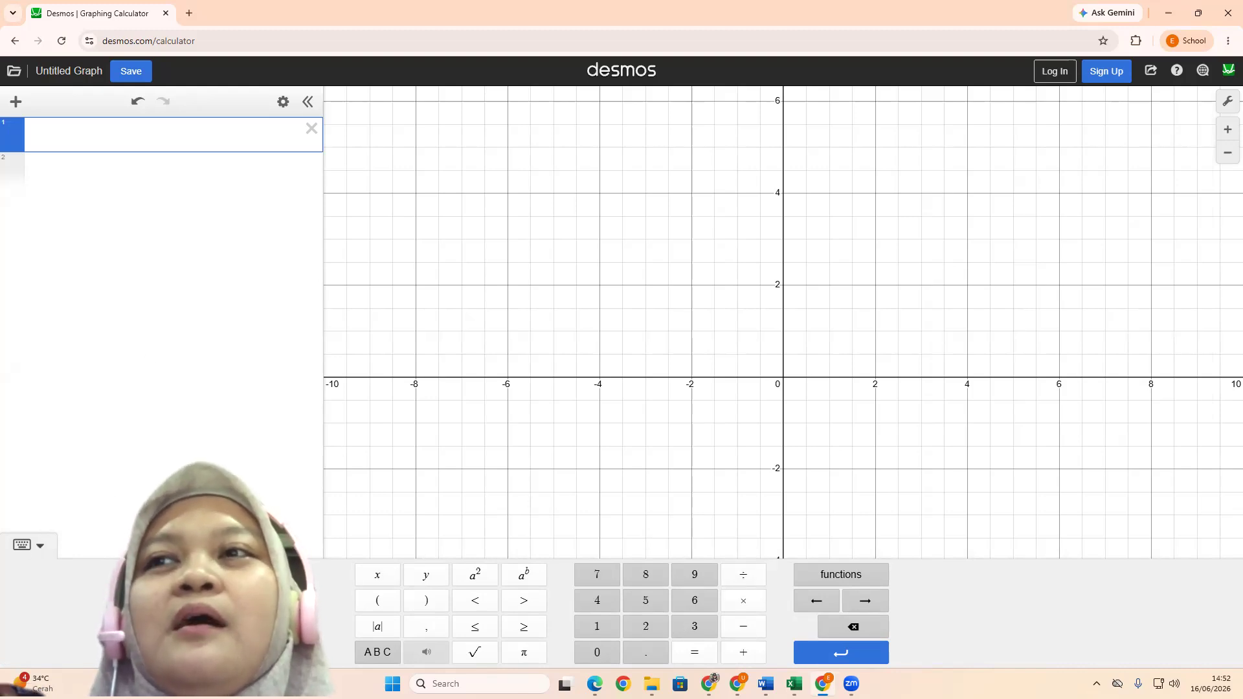
click(30, 545)
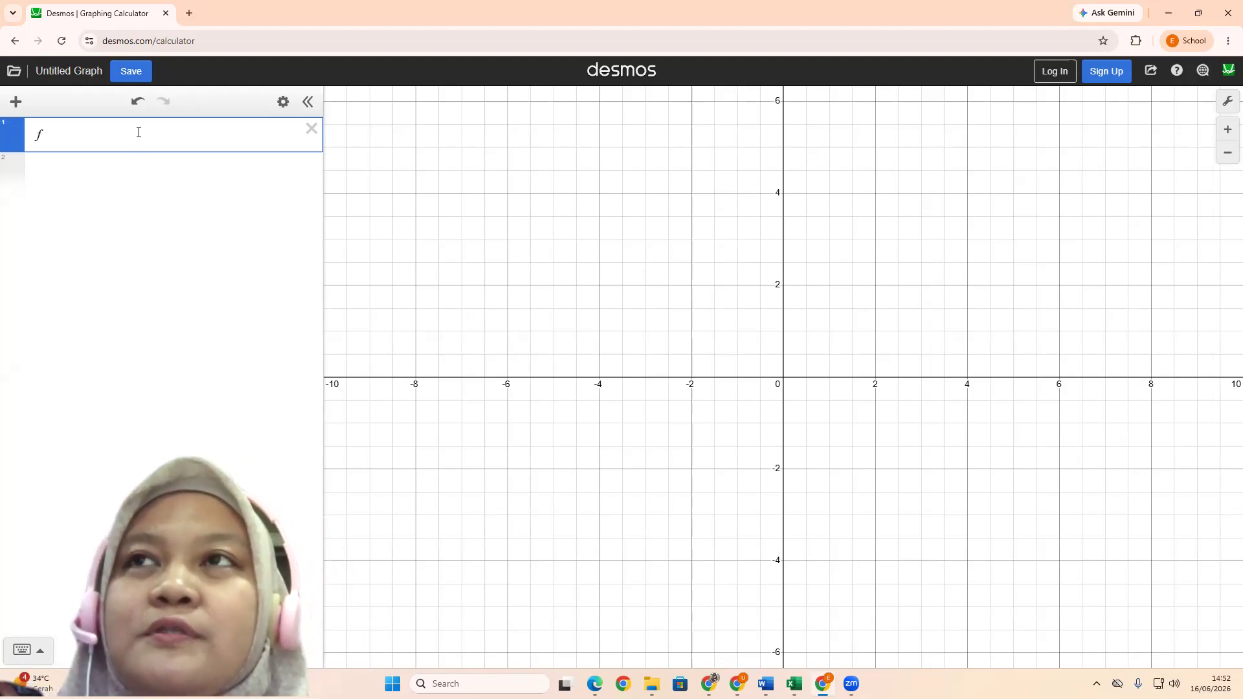
Graph the function f(x) = 3x + 2 as the first expression
text((x) = )
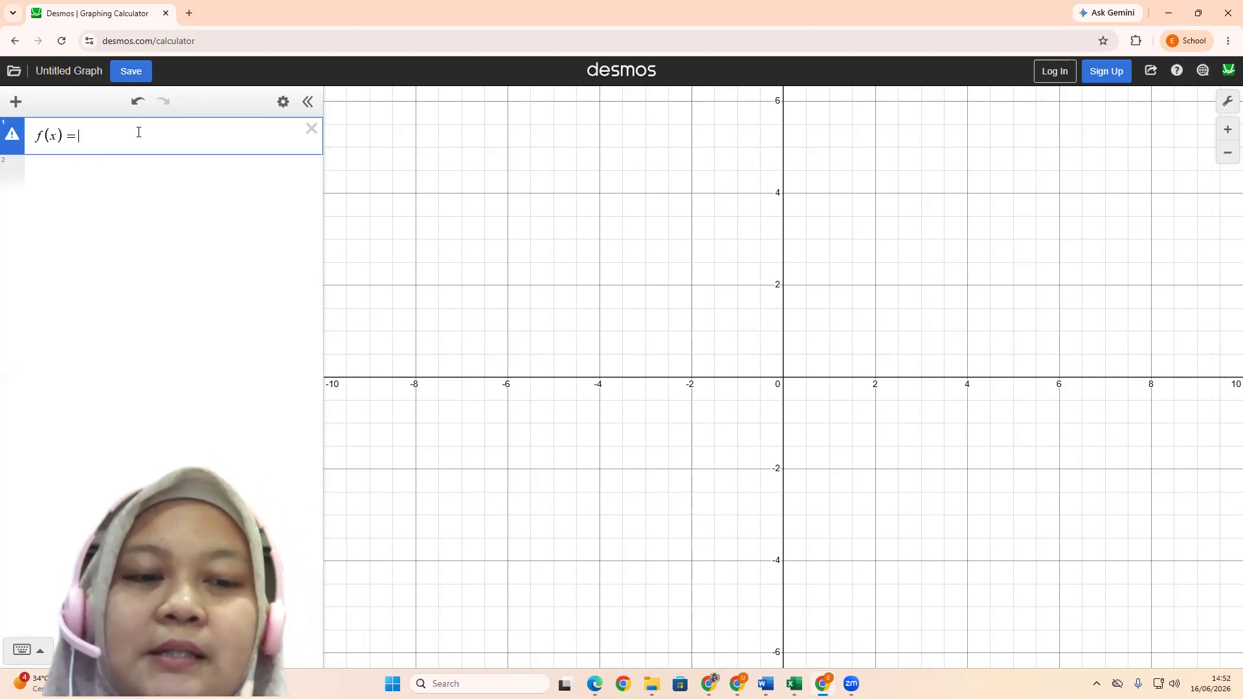
text(3)
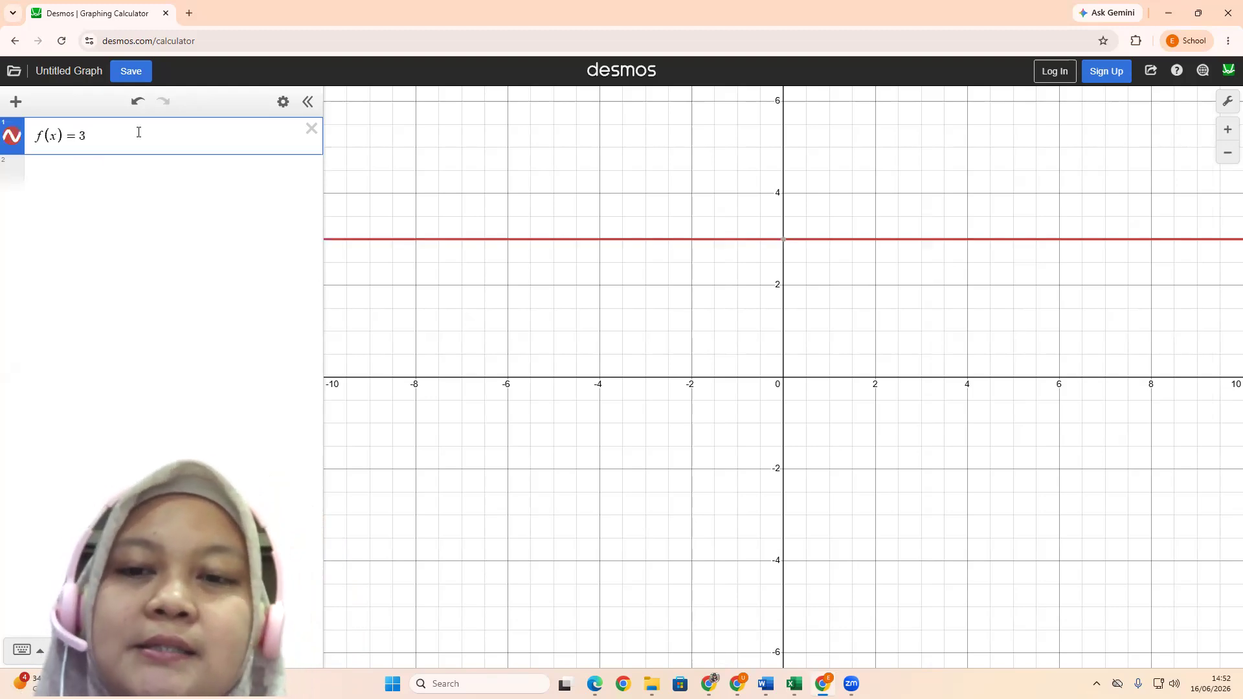
text(x + 2)
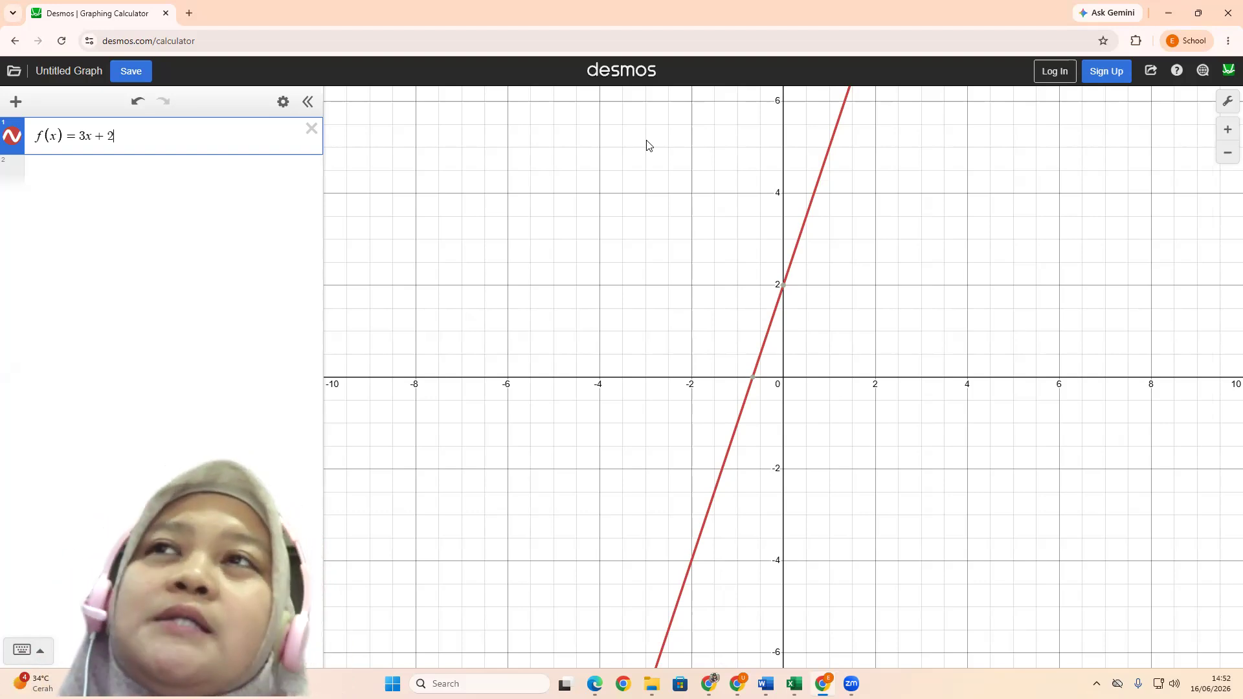
key(Return)
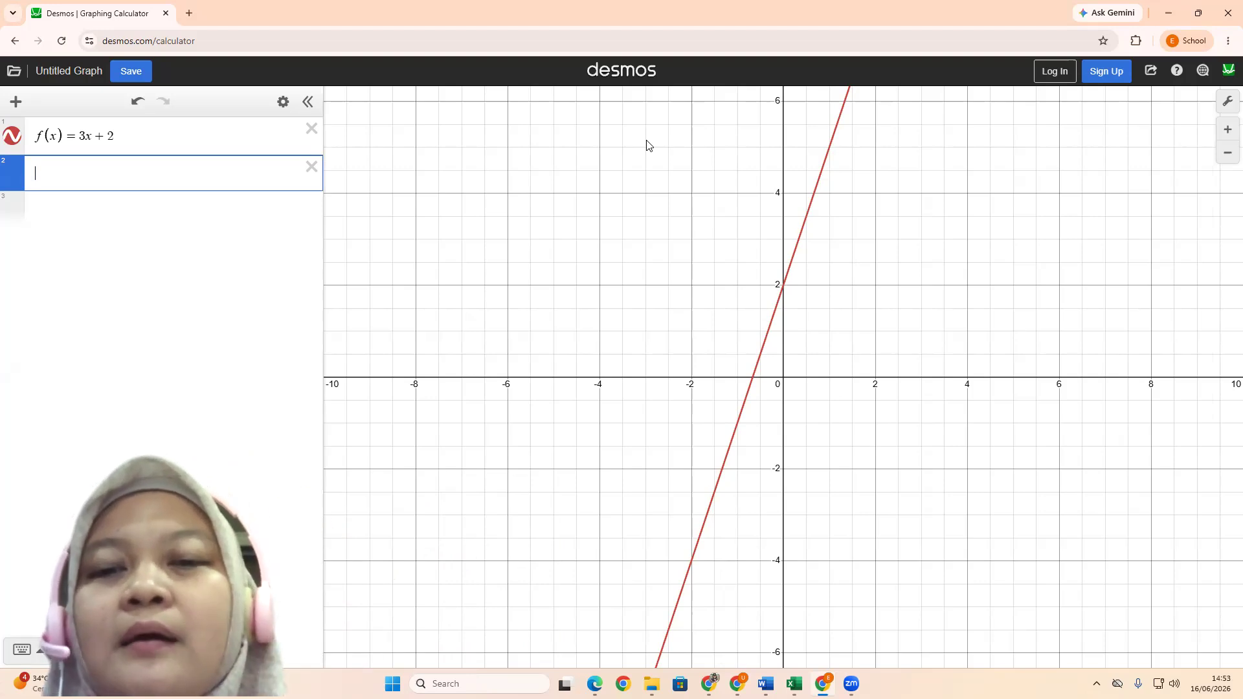
Graph the function g(x) = 2x + 3 as the second expression
text((x)
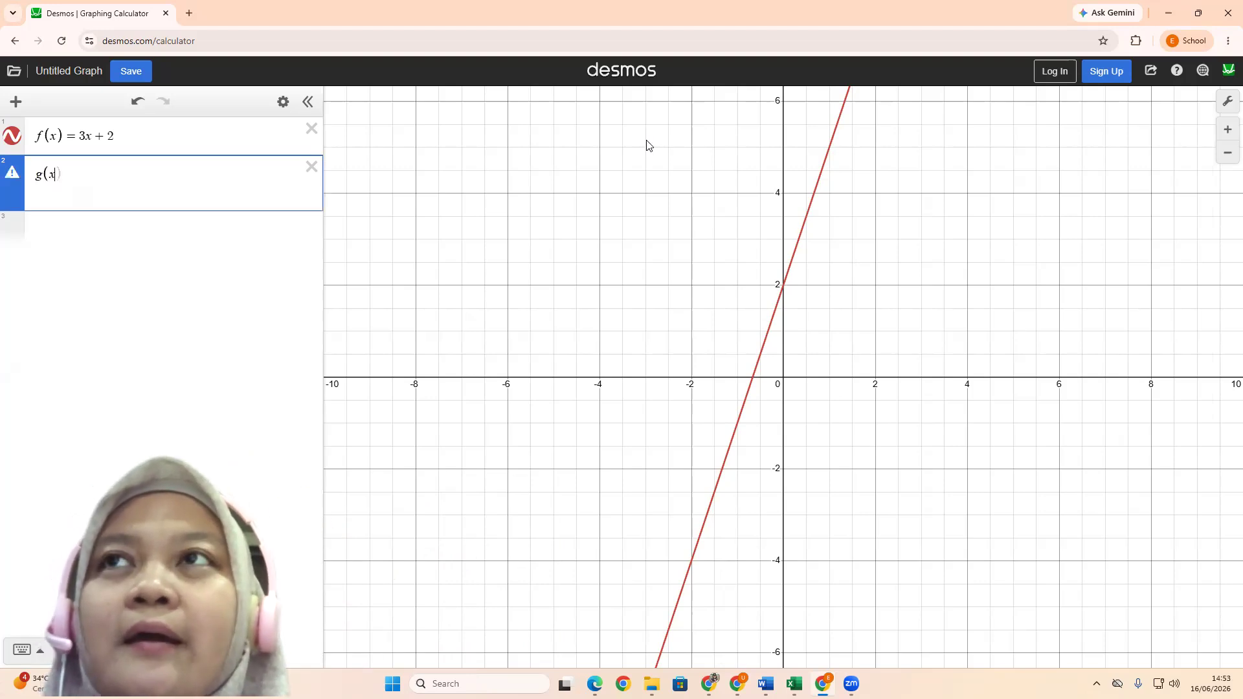
text())
text(= )
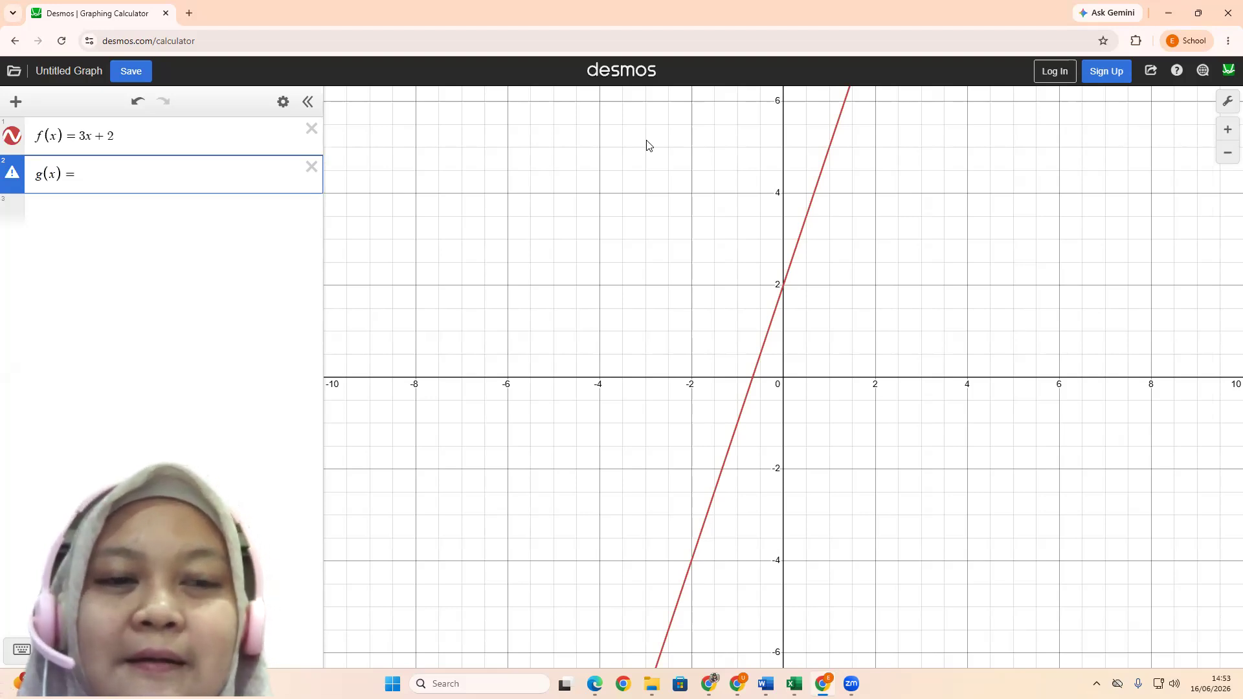
text(2x + 3)
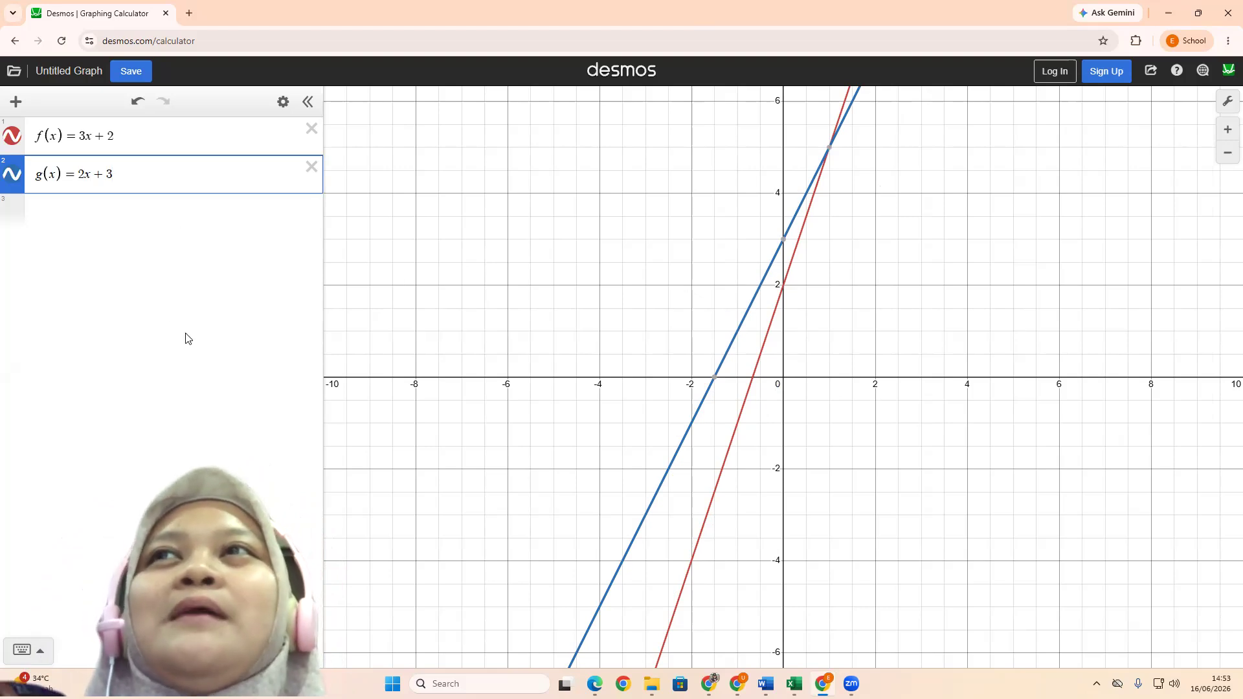
Graph the function h(x) = x² as the third expression
click(16, 101)
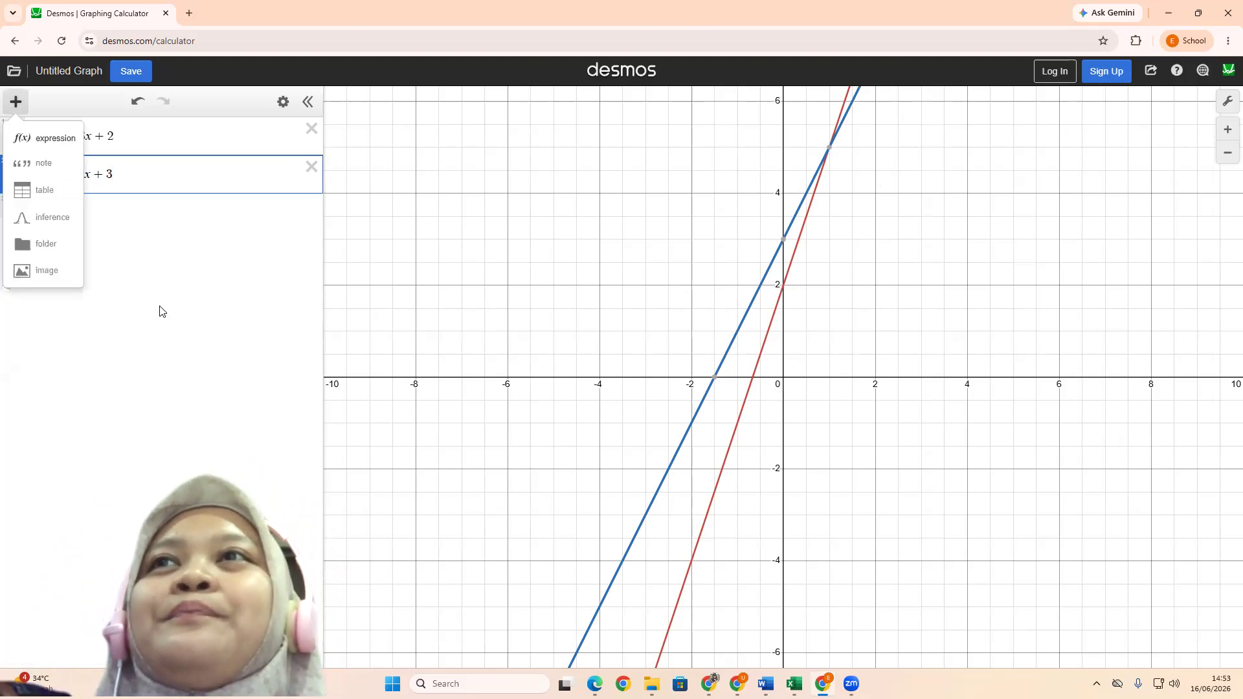
click(183, 184)
key(Return)
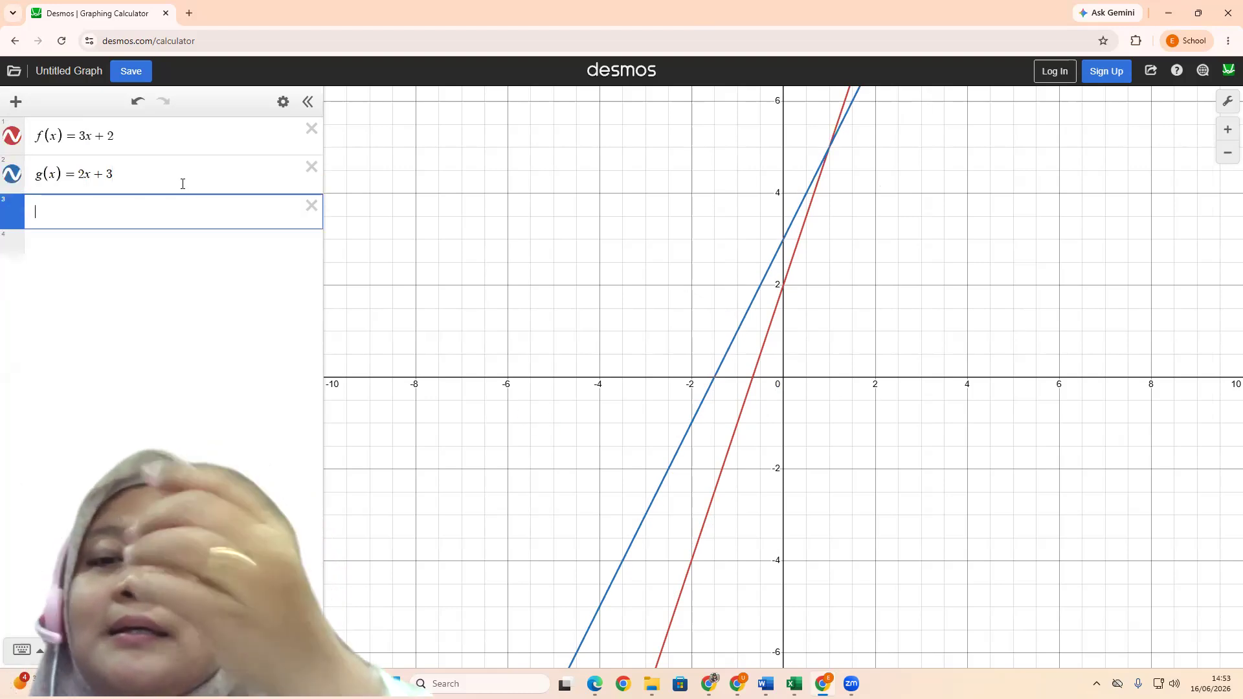
text(h)
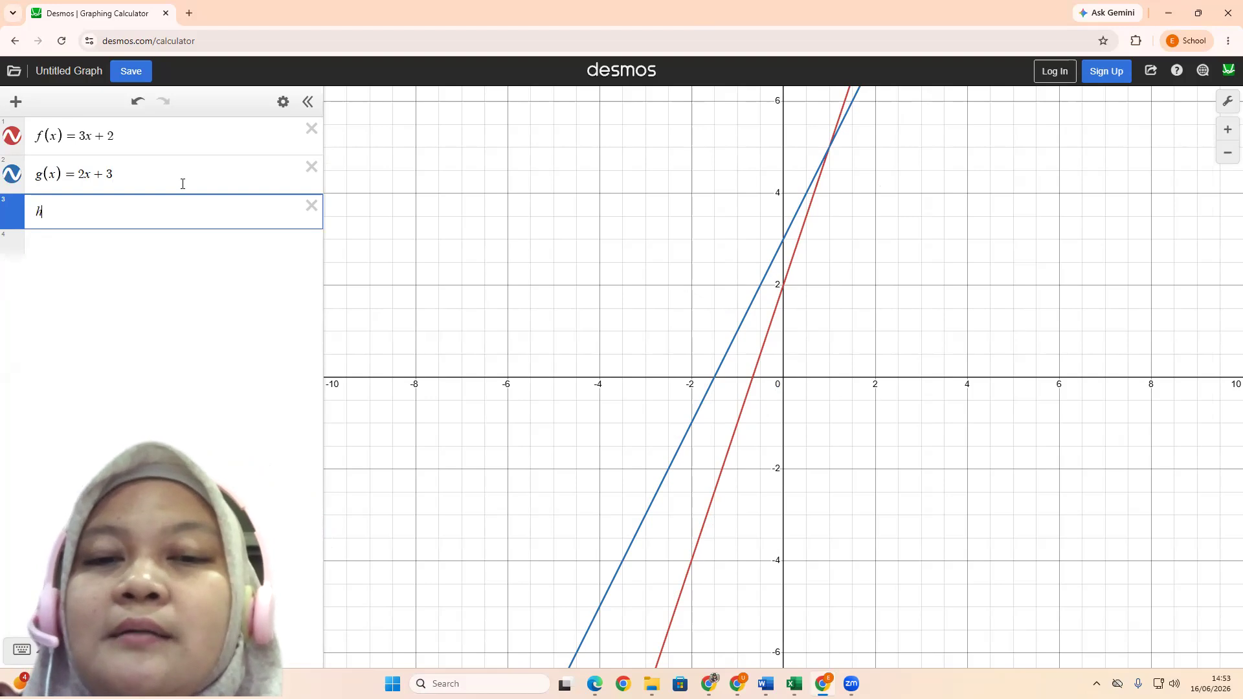
text((x)=)
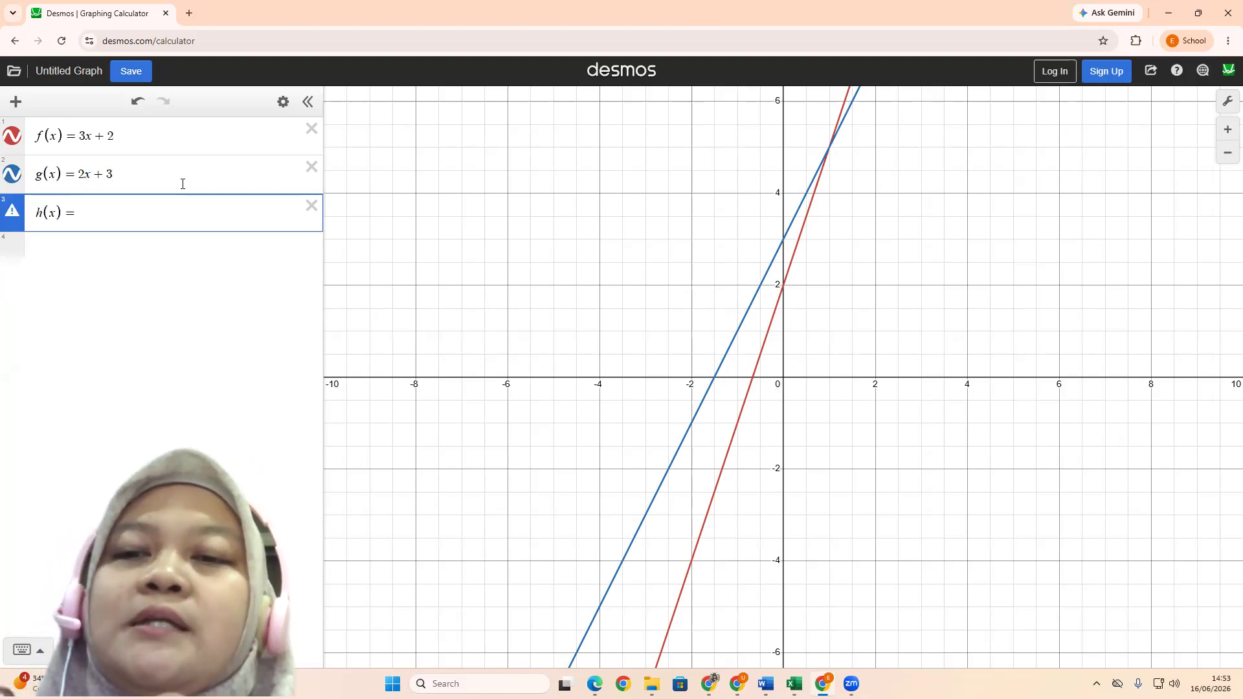
text(x)
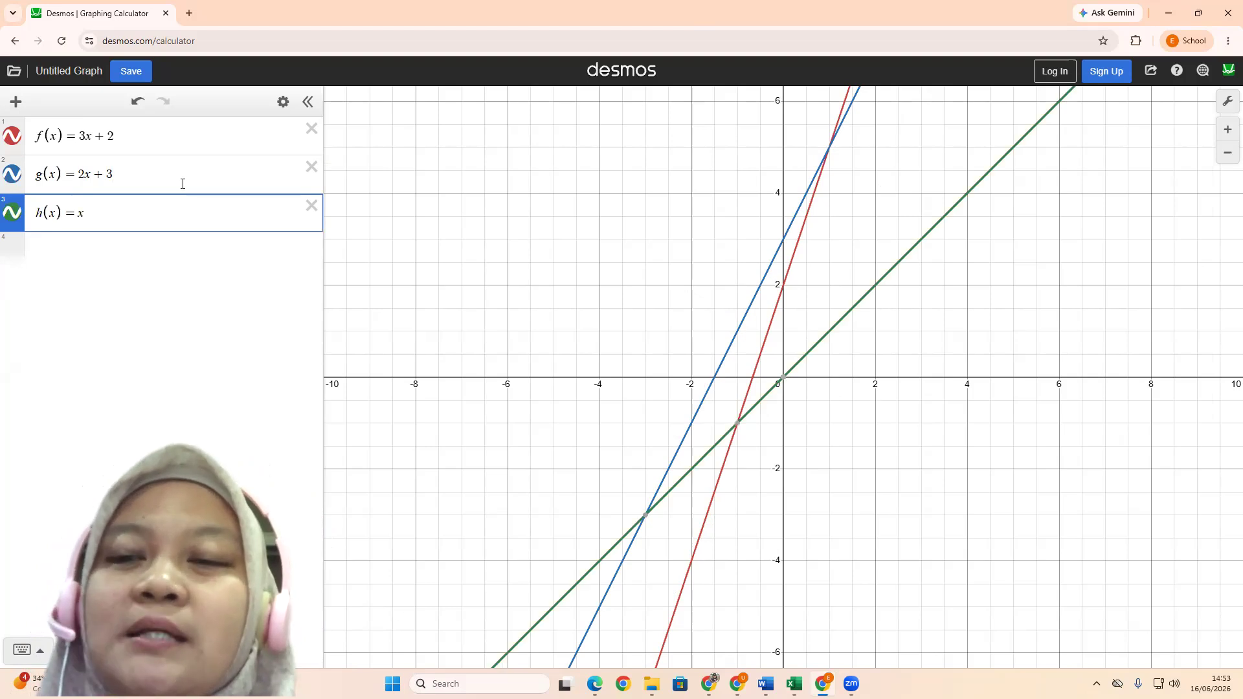
key(BackSpace)
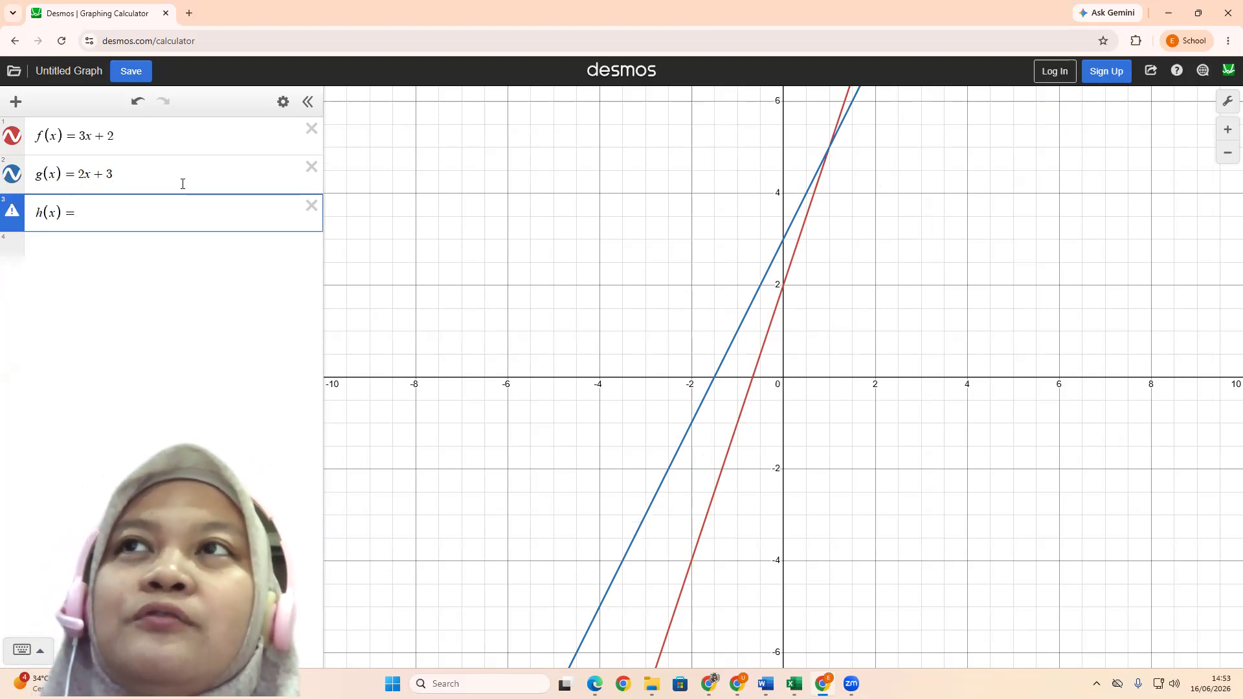
text(x)
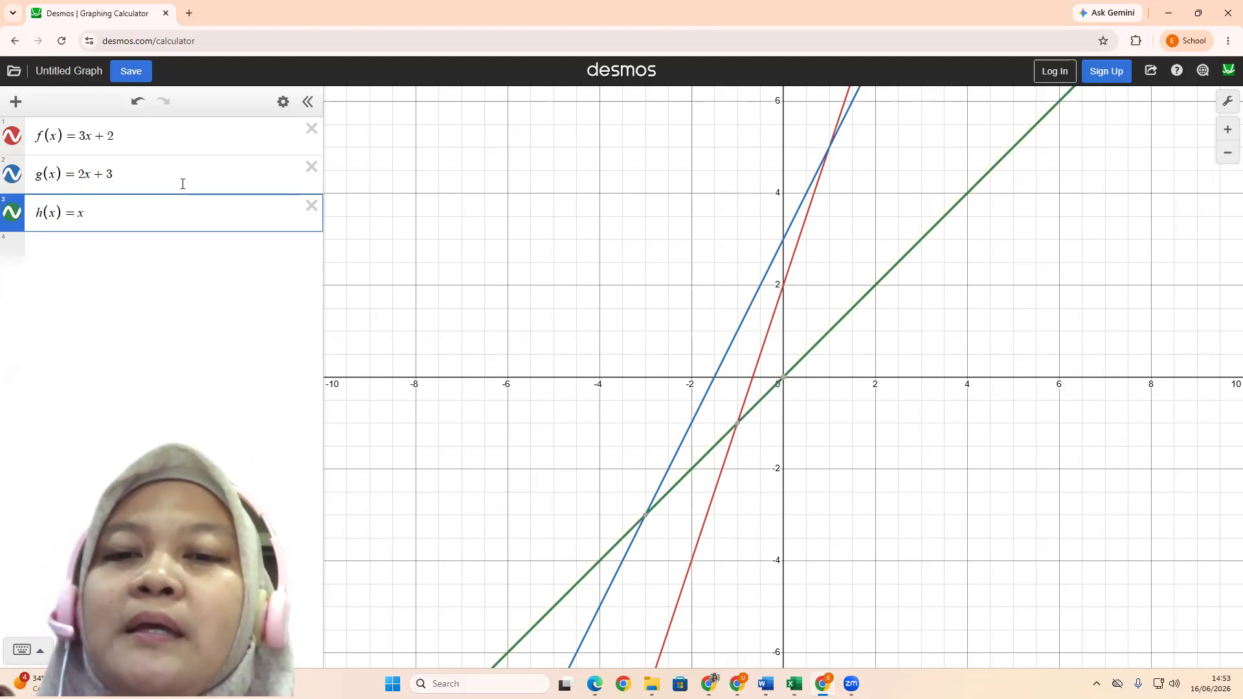
text(^)
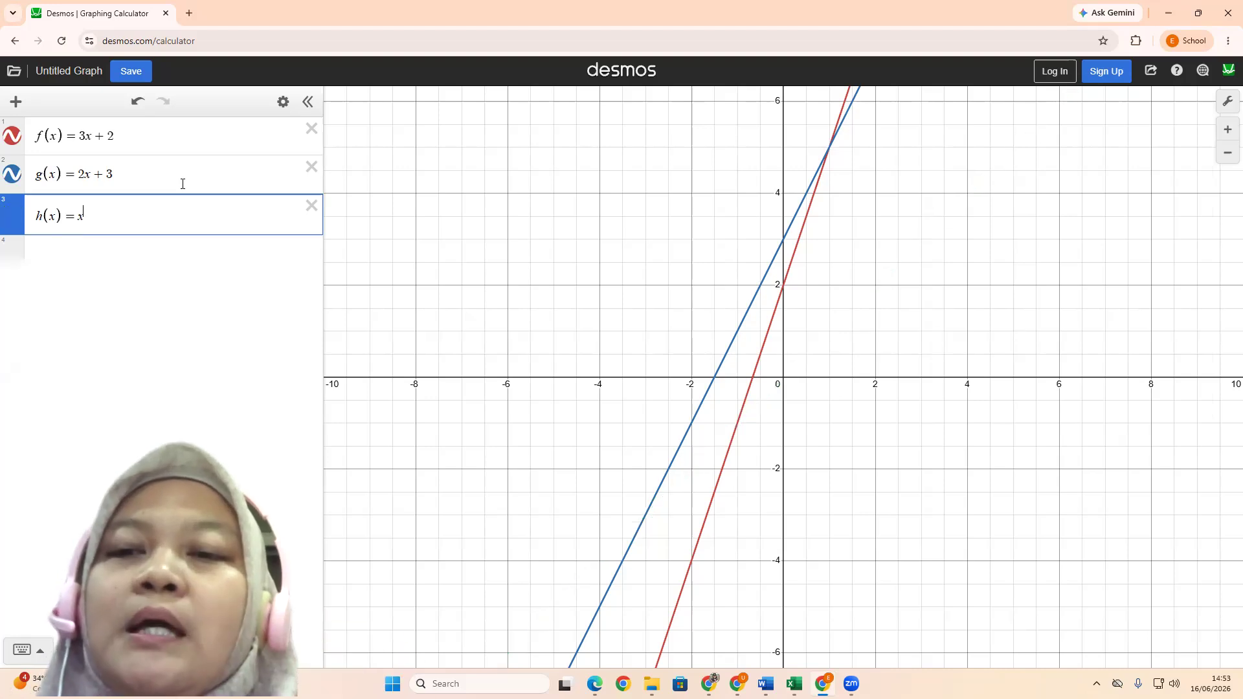
text(2)
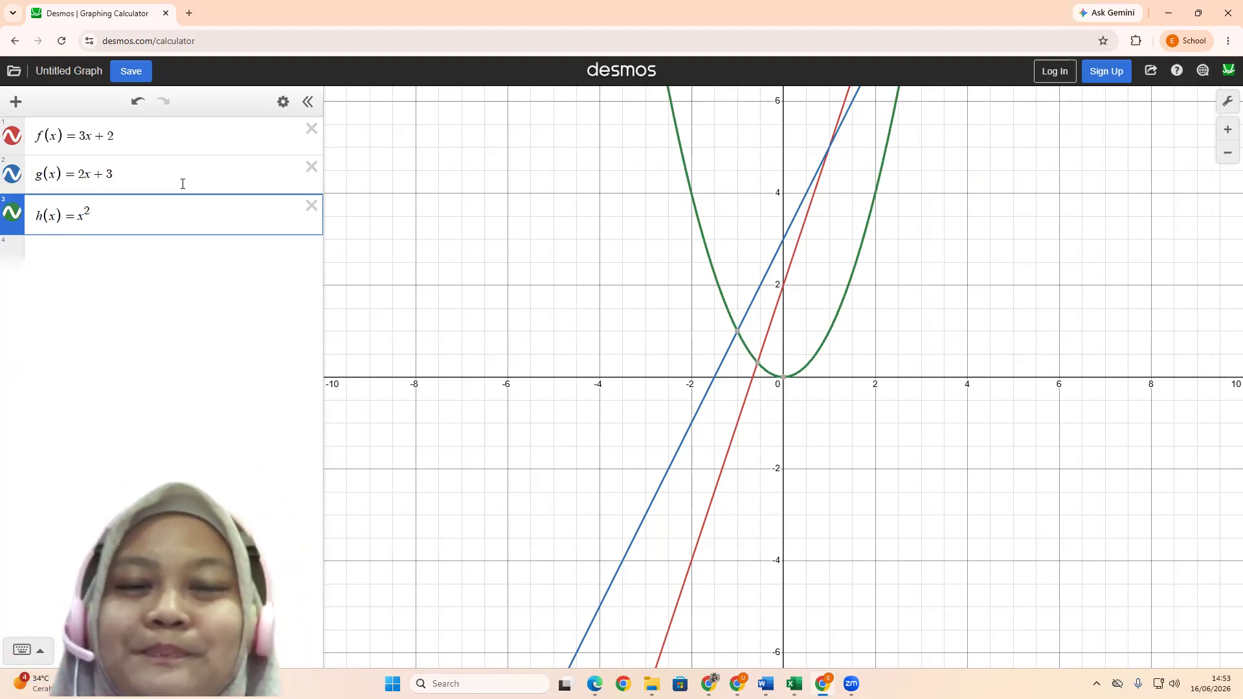
Graph the function l(x) = −x² as the fourth expression
key(Return)
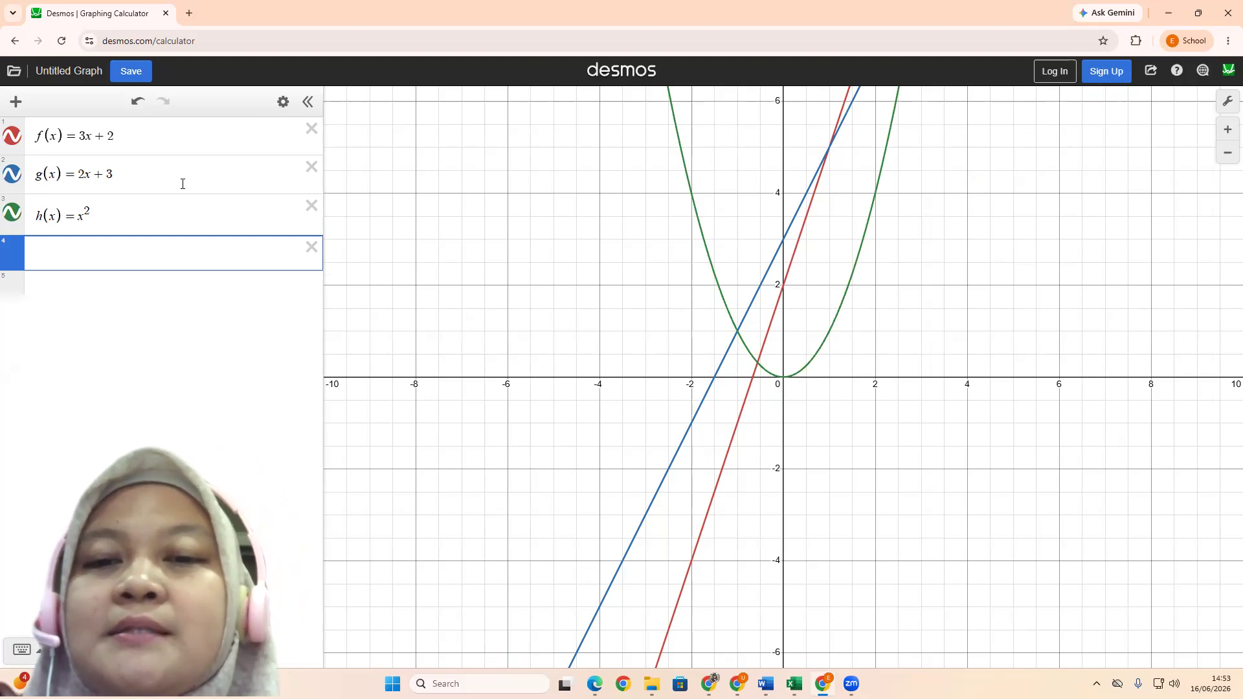
text(l(x)=)
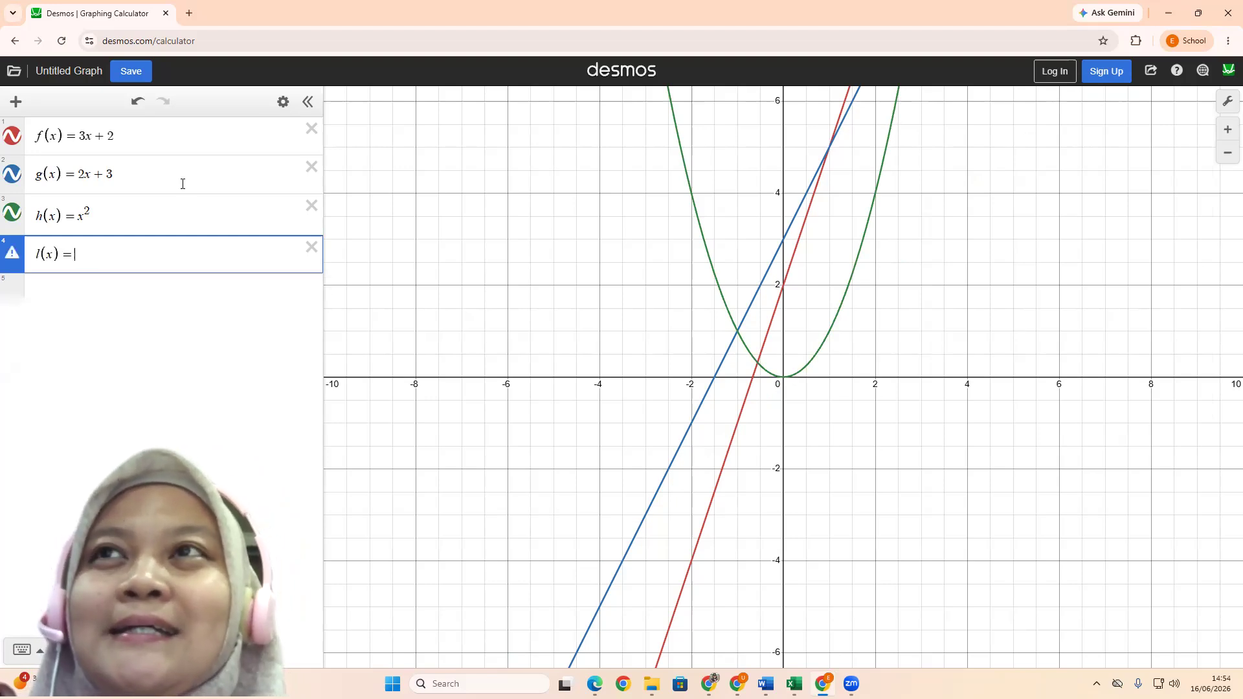
text(-)
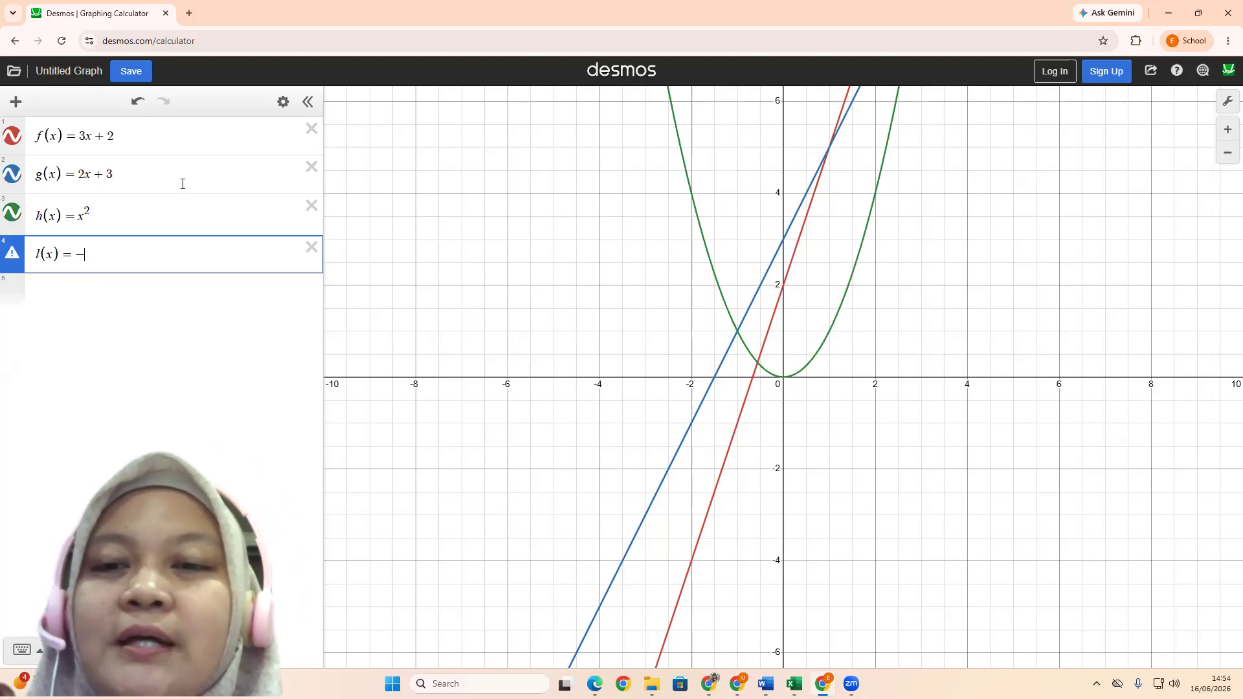
text(x)
text(^)
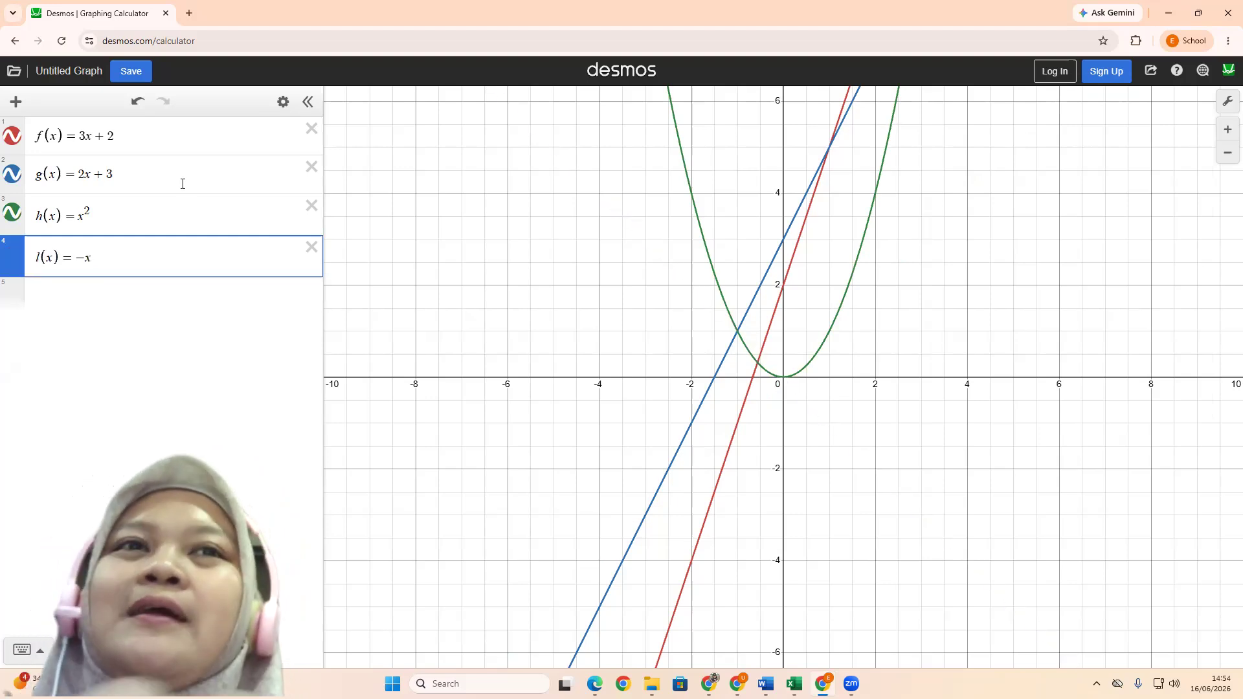
text(2)
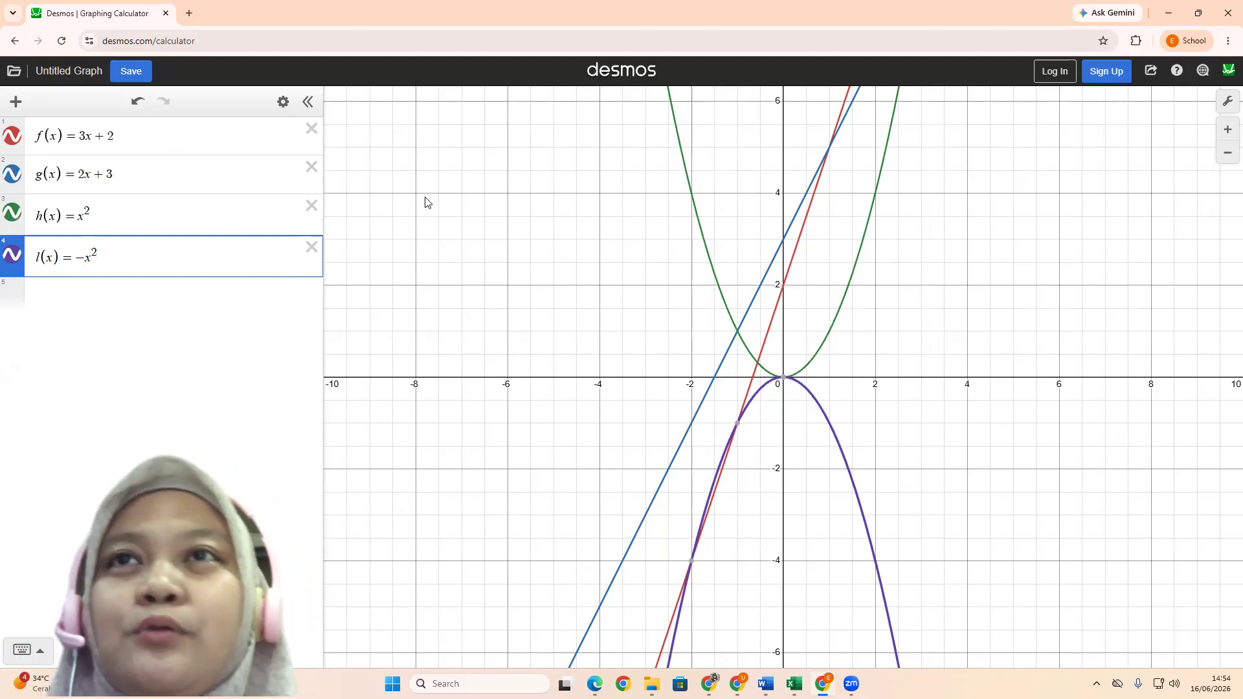
Delete the l(x), h(x) and g(x) expressions so that only f(x) = 3x + 2 is left
click(311, 249)
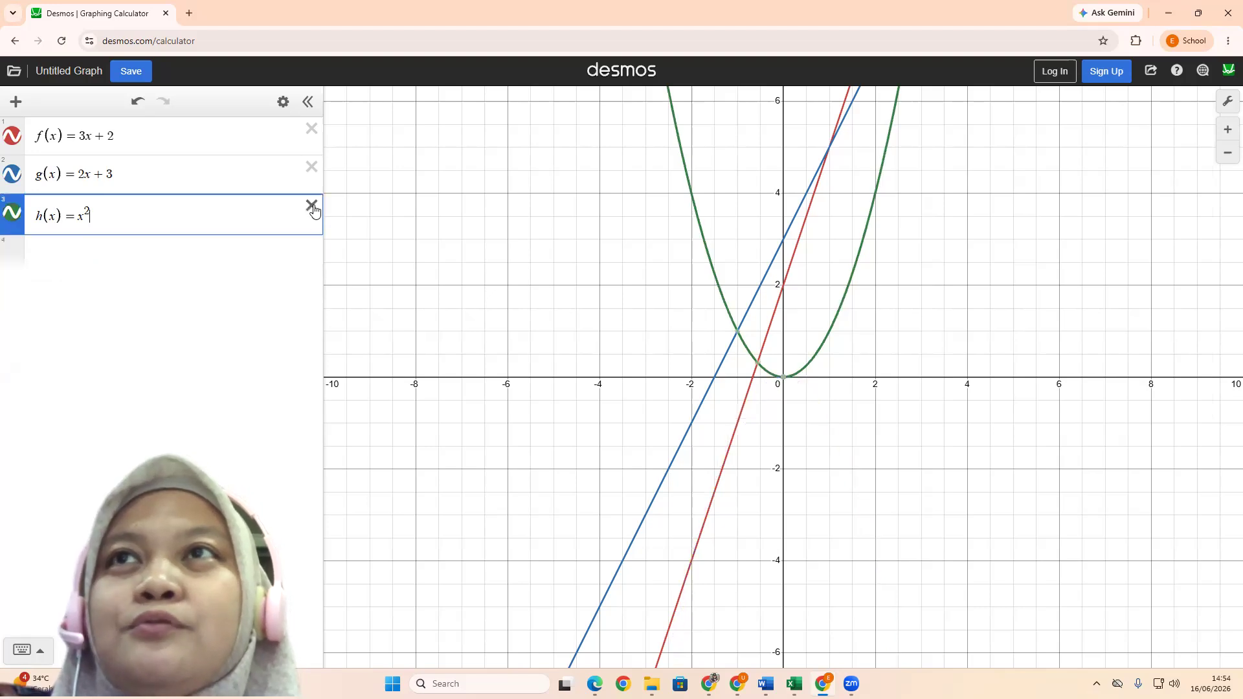
click(311, 205)
click(311, 167)
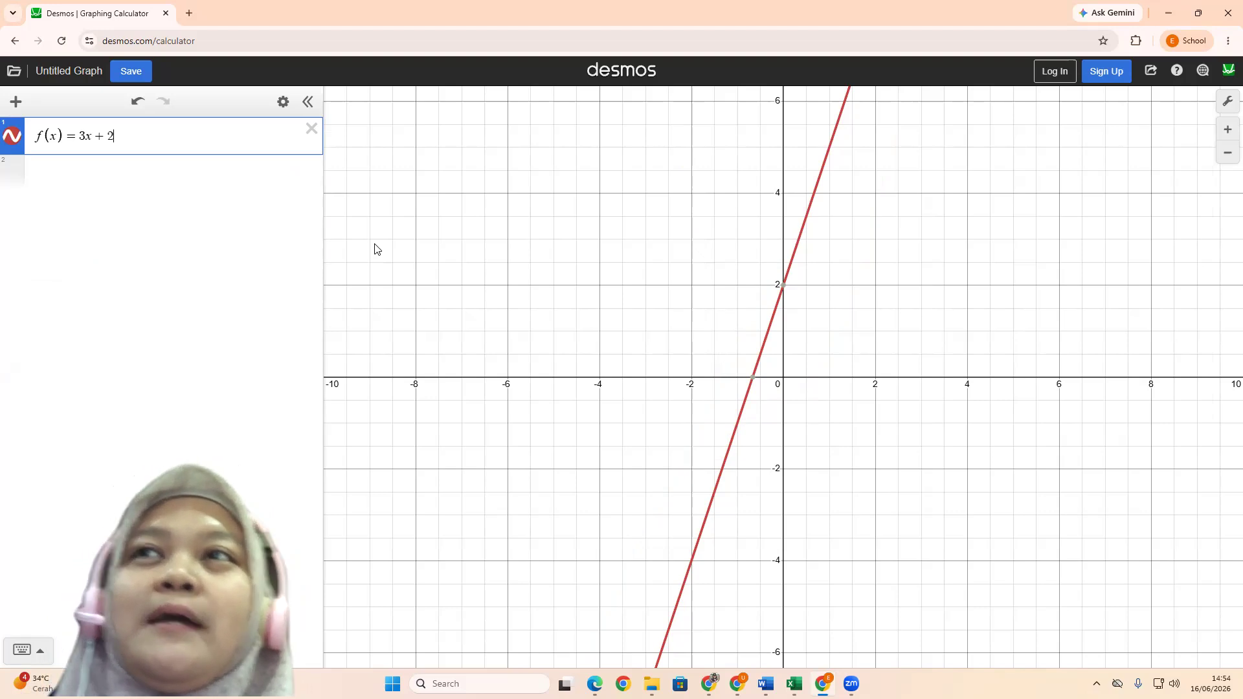
Evaluate f(3) in a new expression below f(x) = 3x + 2
key(Return)
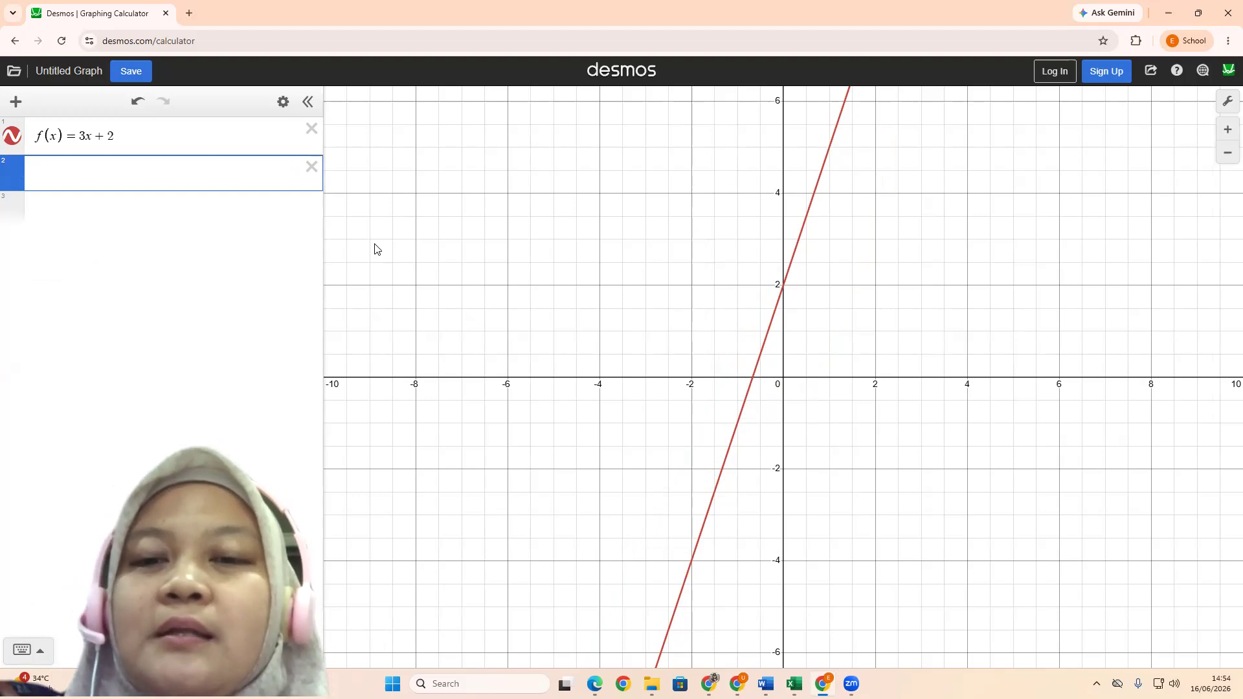
text(f()
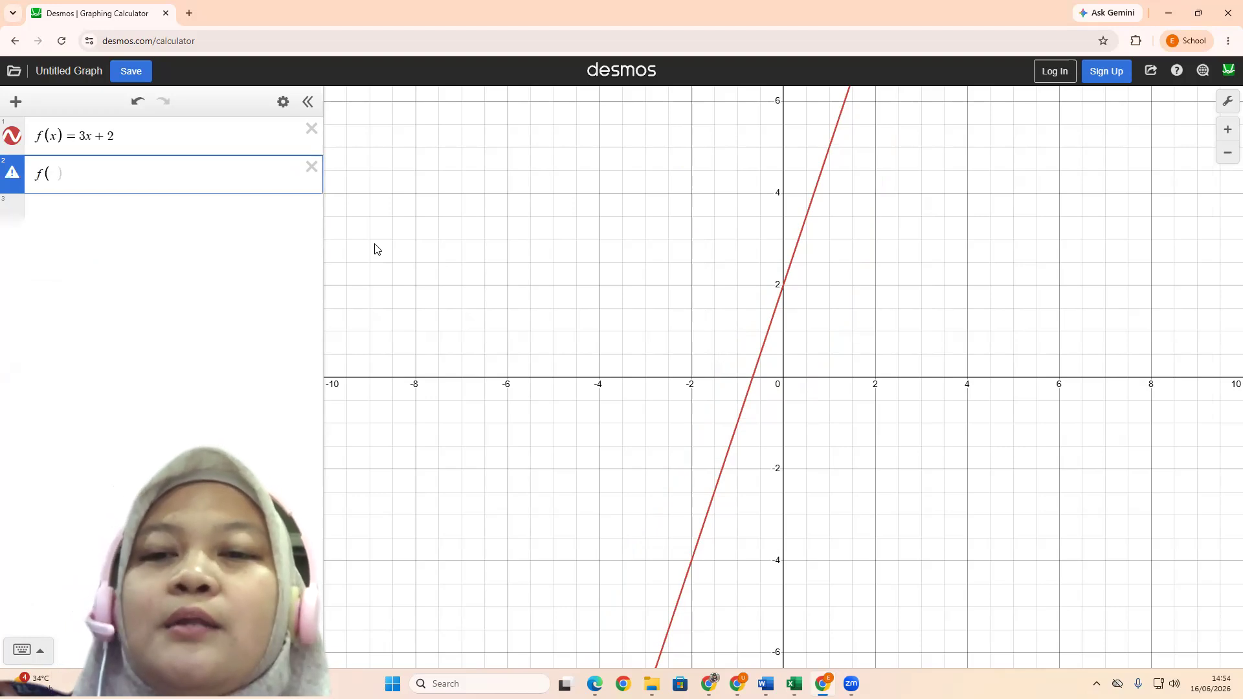
text(3))
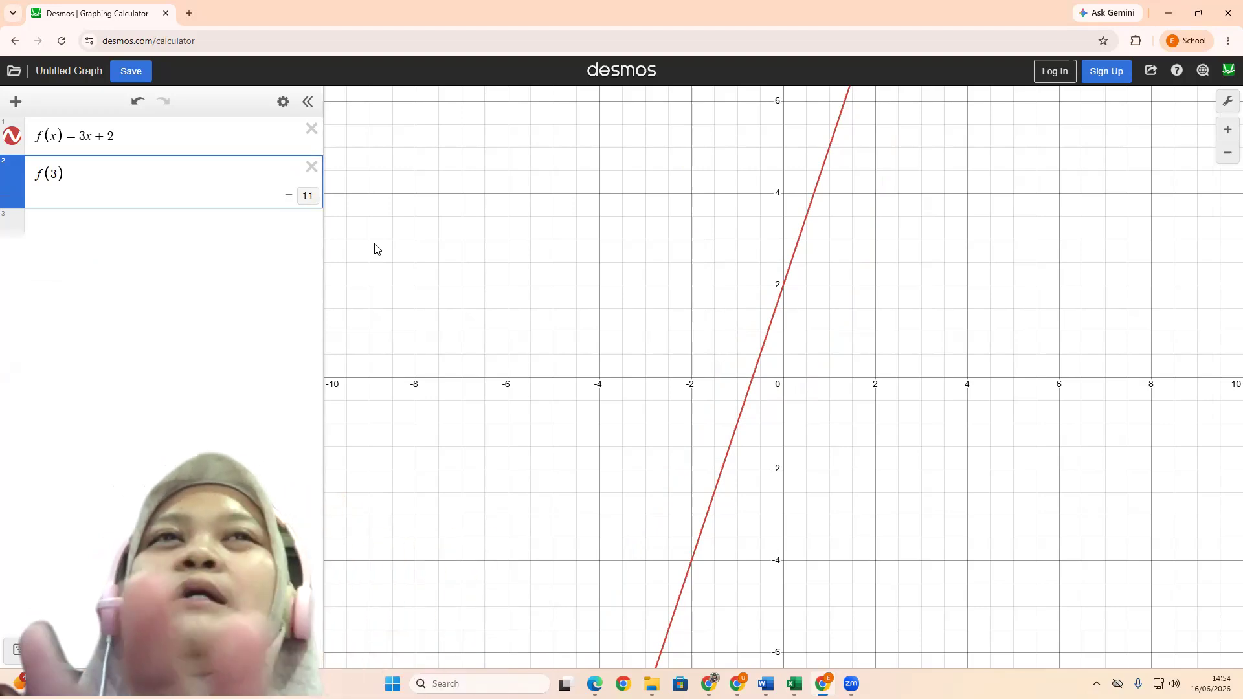
Change the evaluated expression to f(5), and delete that expression again
key(BackSpace)
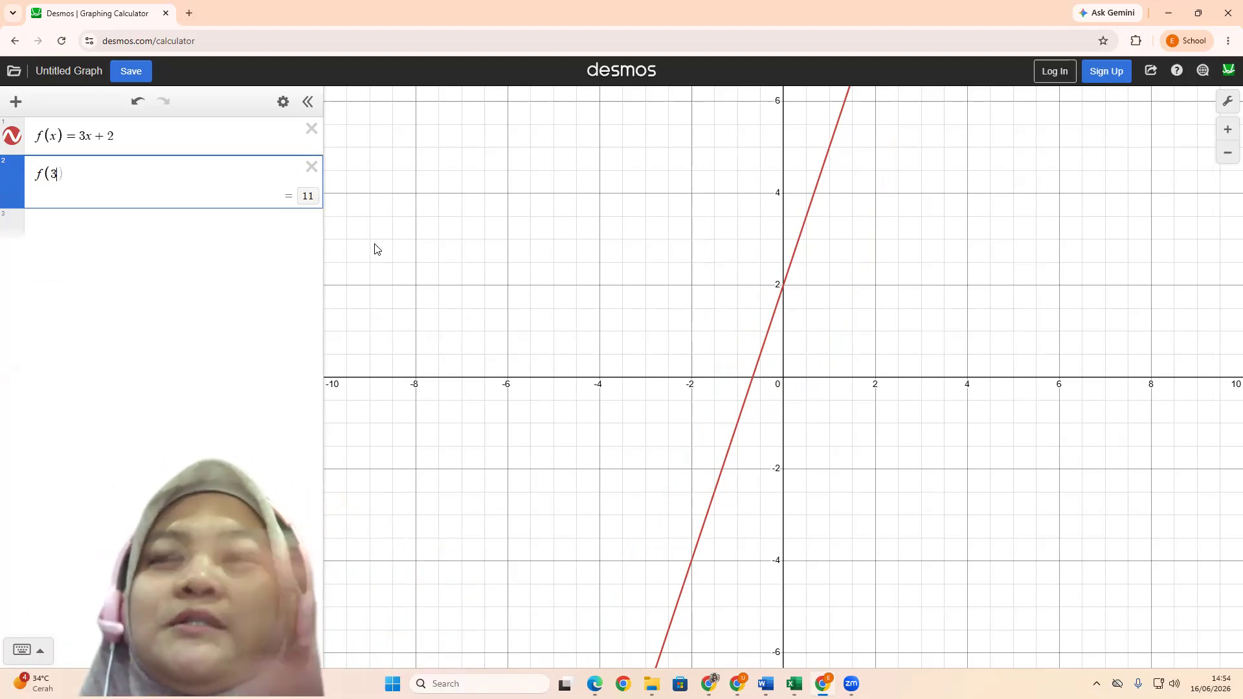
key(BackSpace)
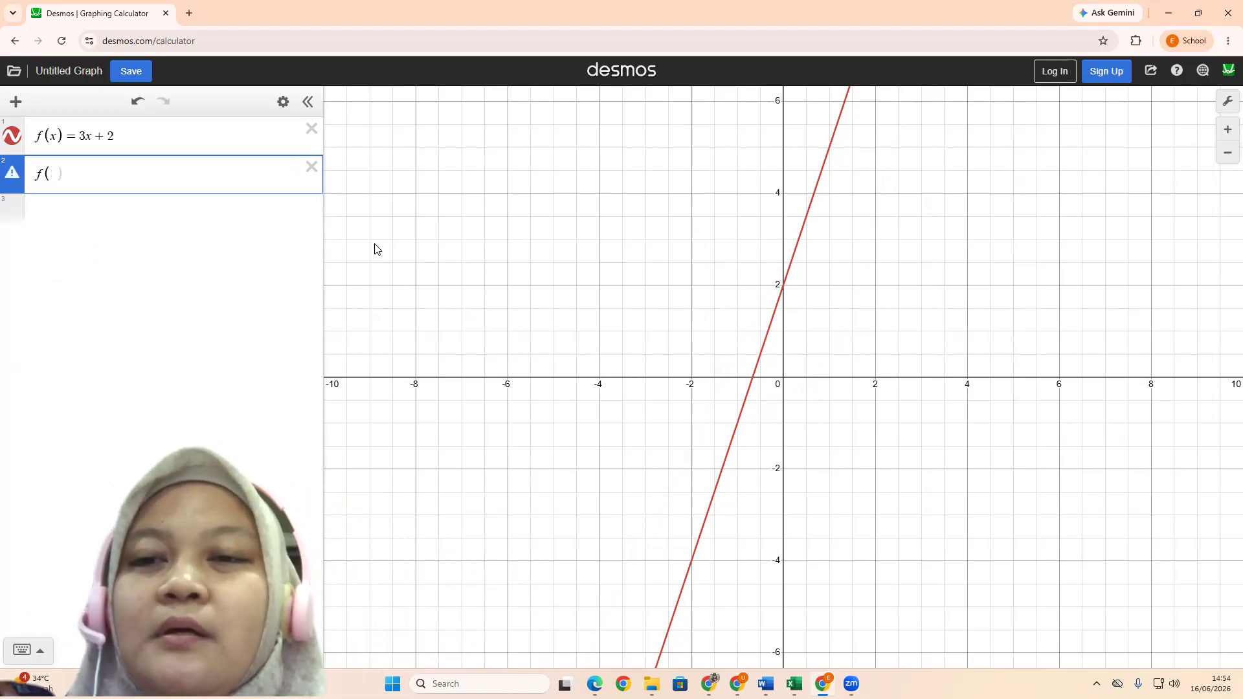
text(5)
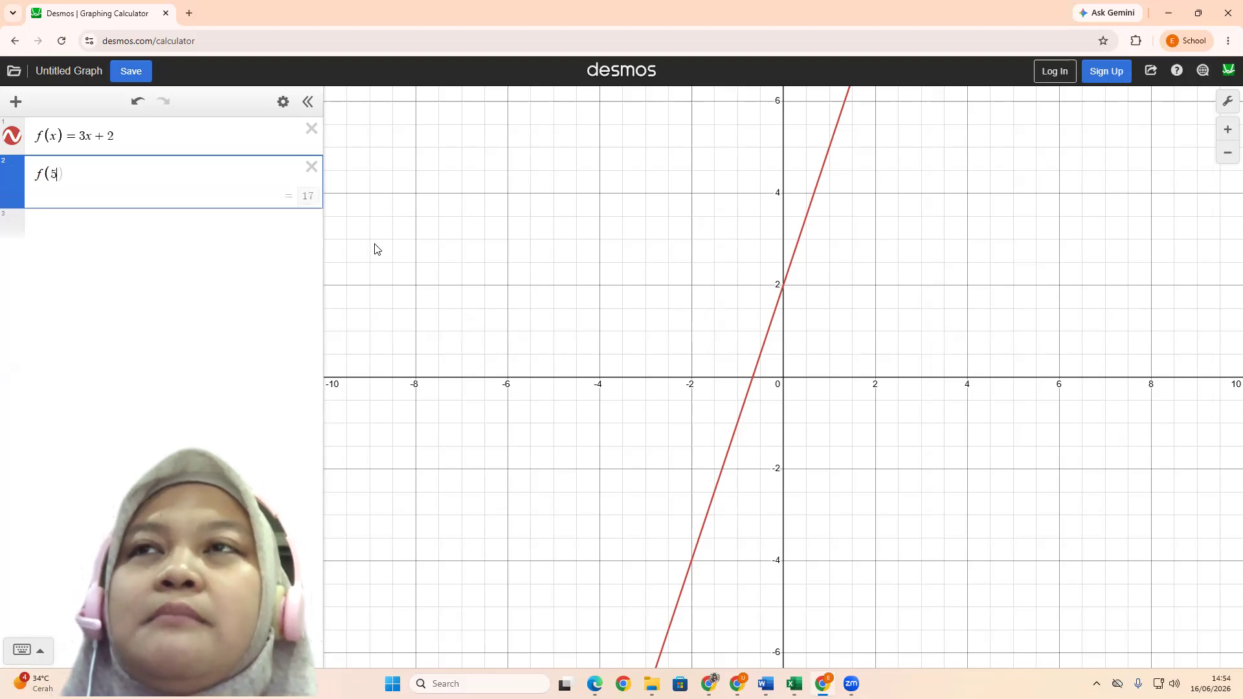
text())
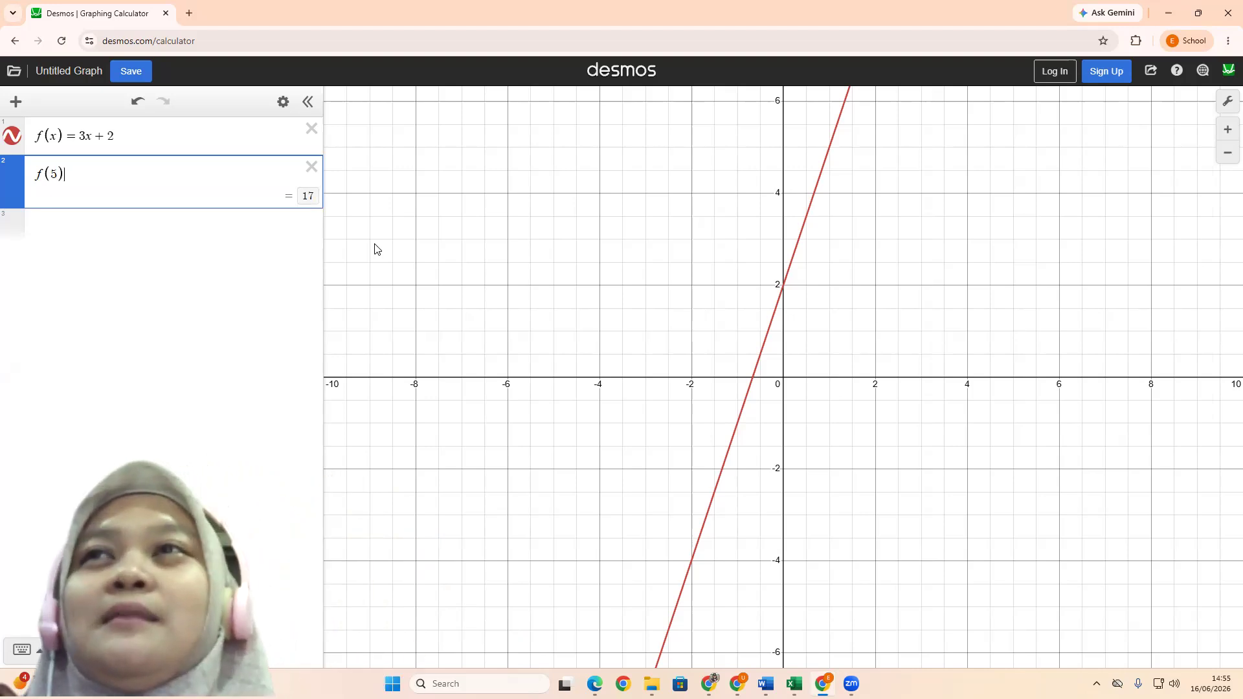
click(312, 168)
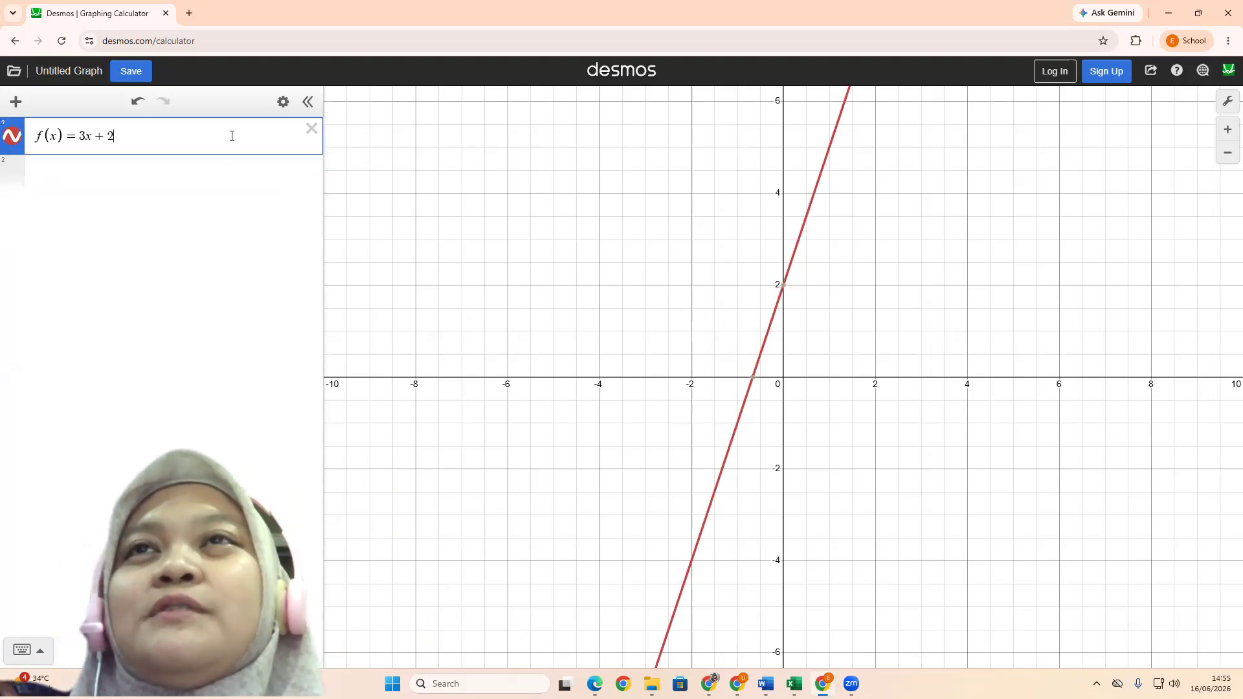
Convert f(x) = 3x + 2 into a table of values with added x-values −3 and −4, and delete the table again
click(282, 108)
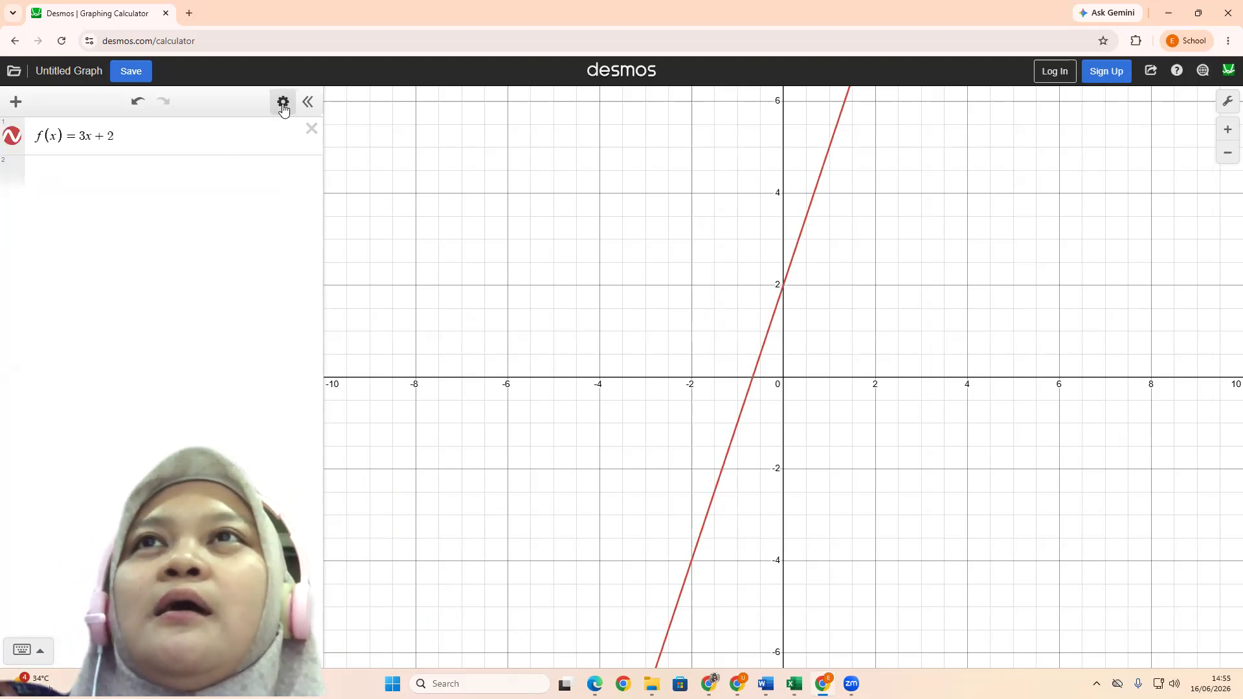
click(283, 107)
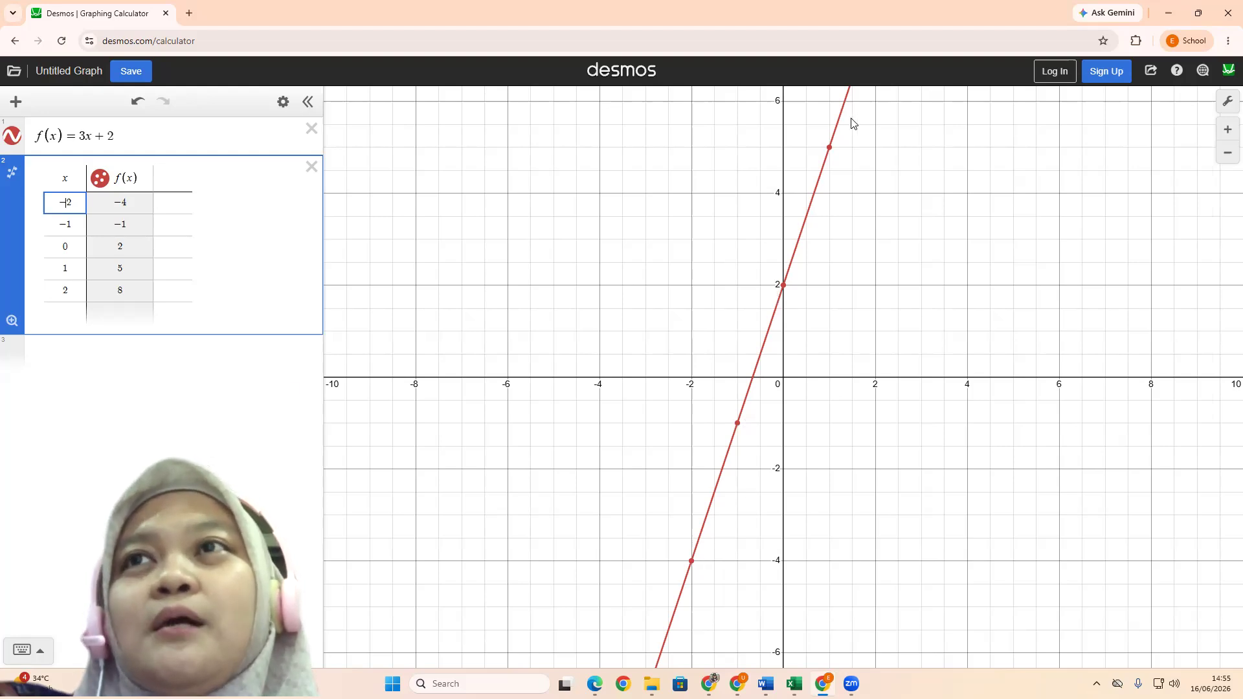
click(71, 309)
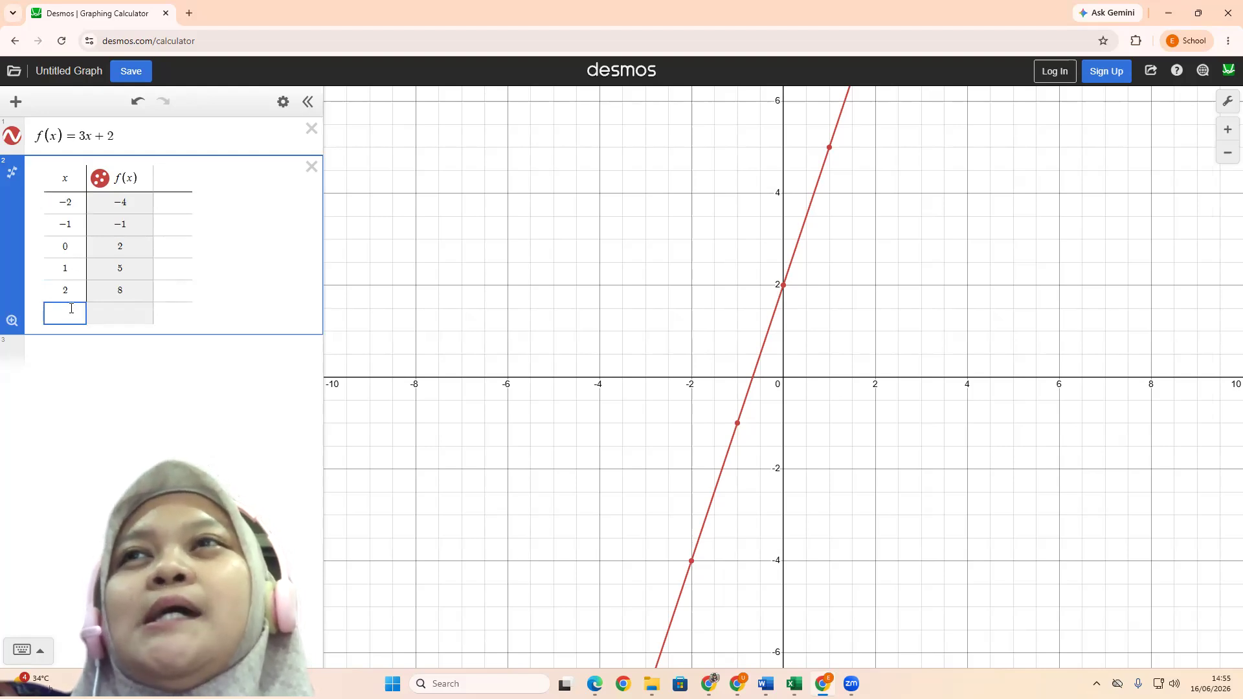
text(-)
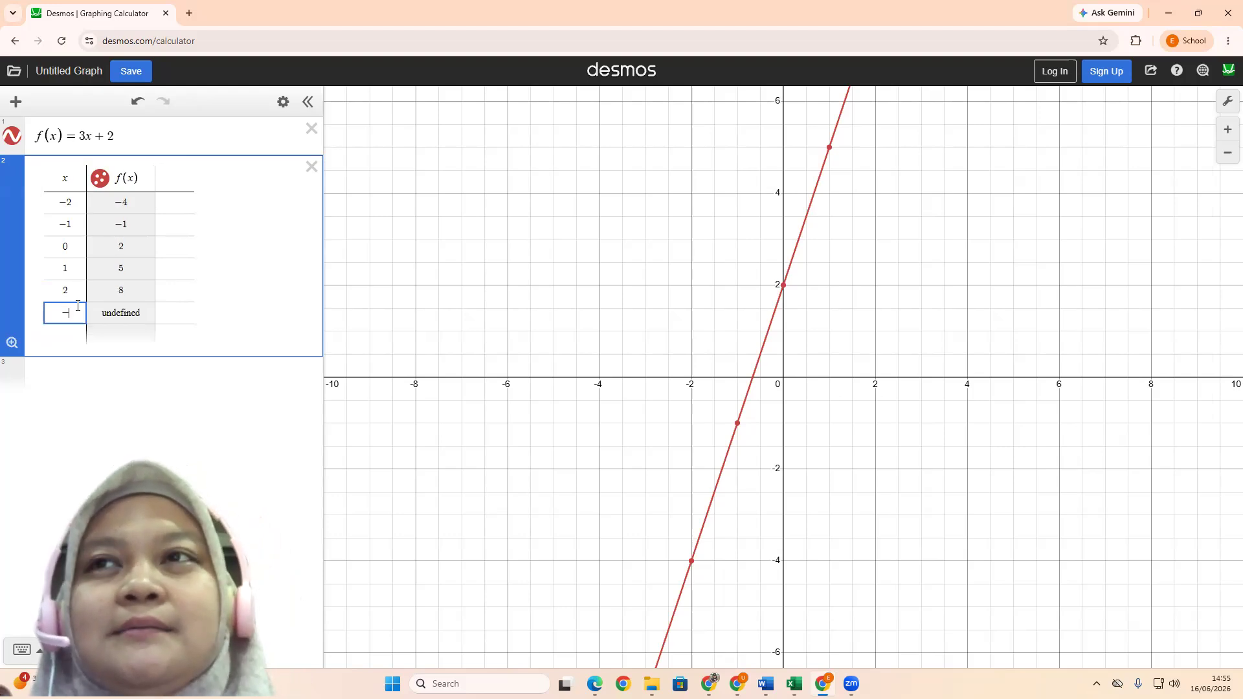
text(3)
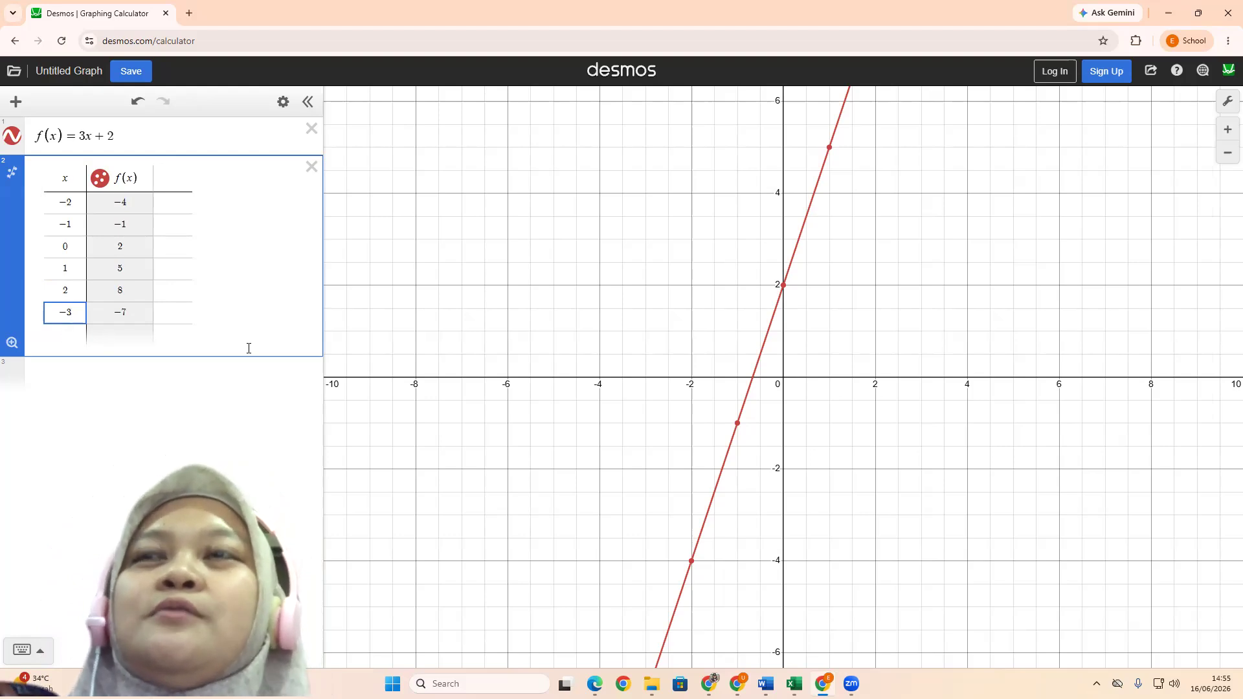
key(Return)
text(-4)
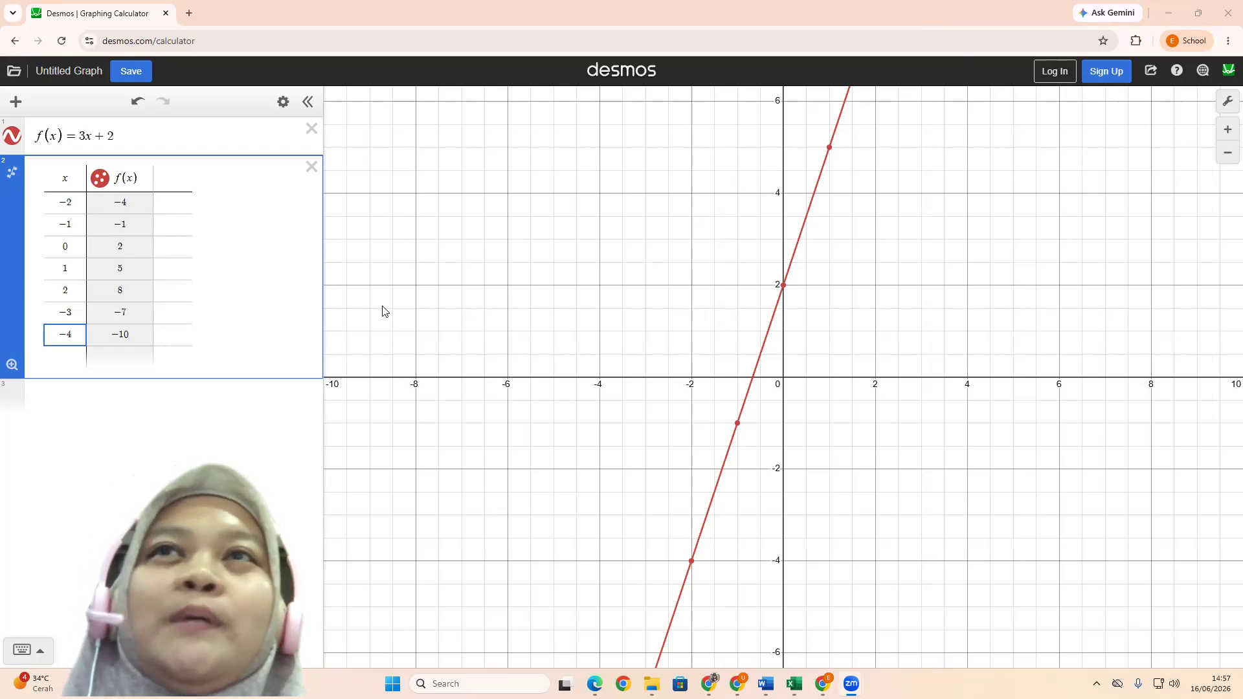
click(309, 167)
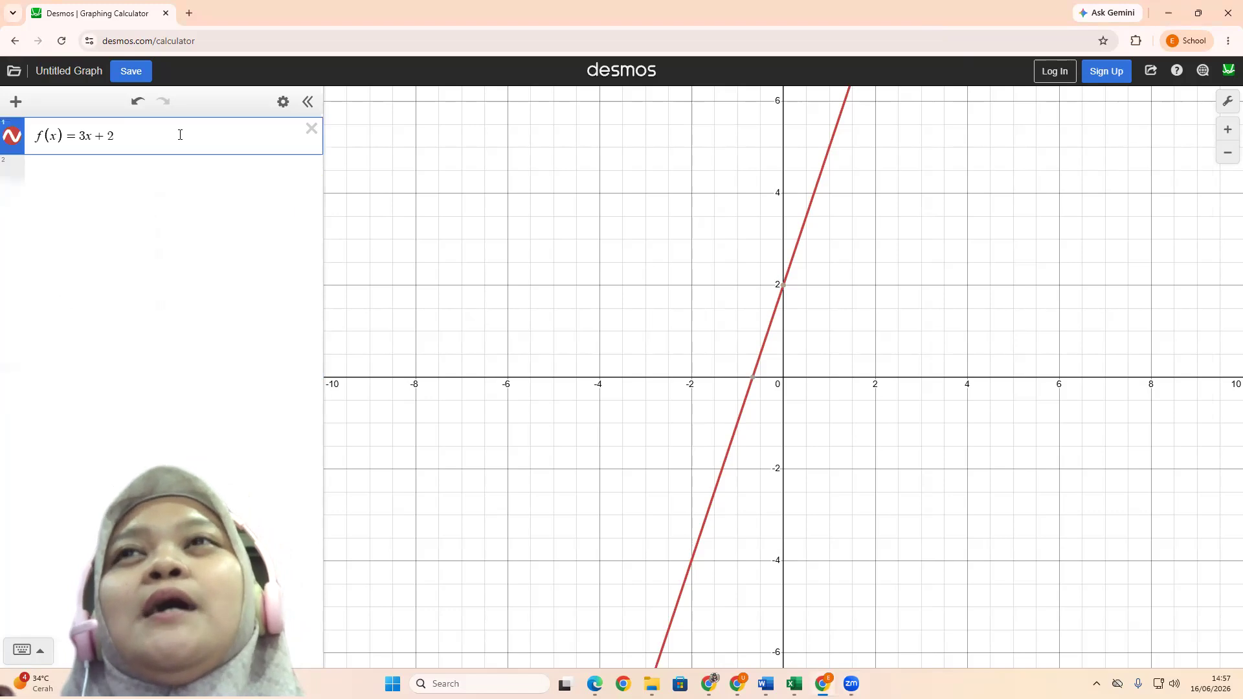
Replace the 3x term of f(x) with 2x² to graph f(x) = 2x² + 2
click(89, 137)
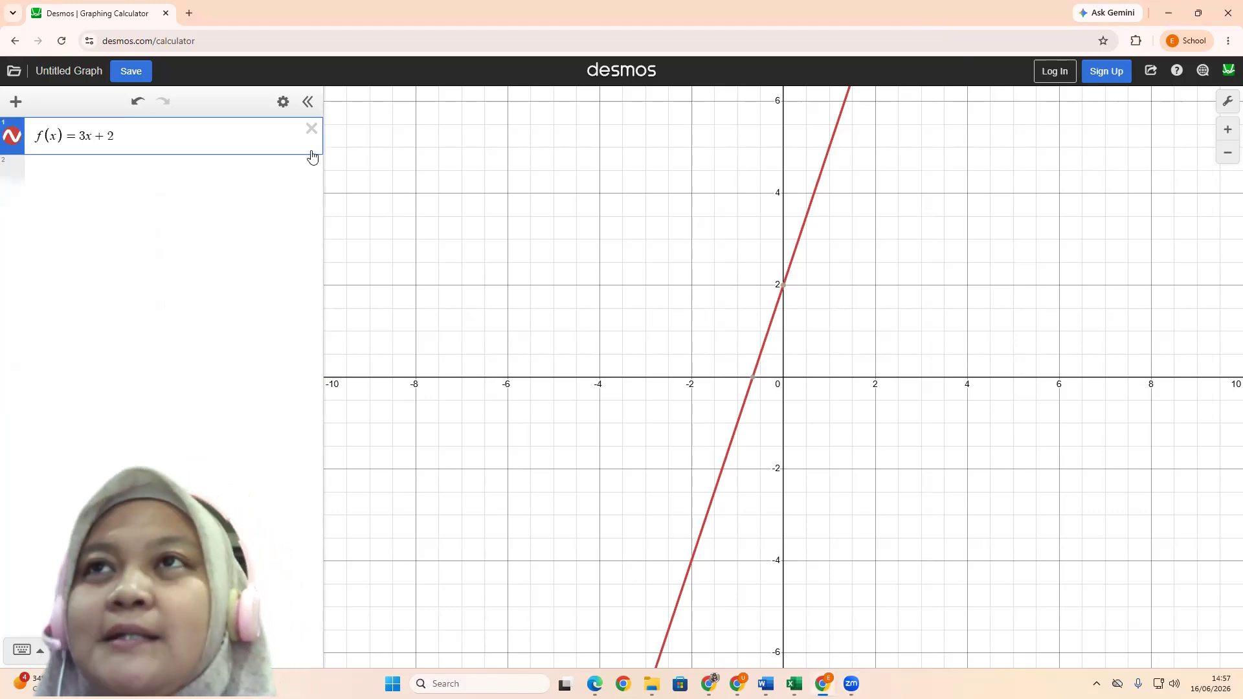
key(BackSpace)
key(BackSpace)
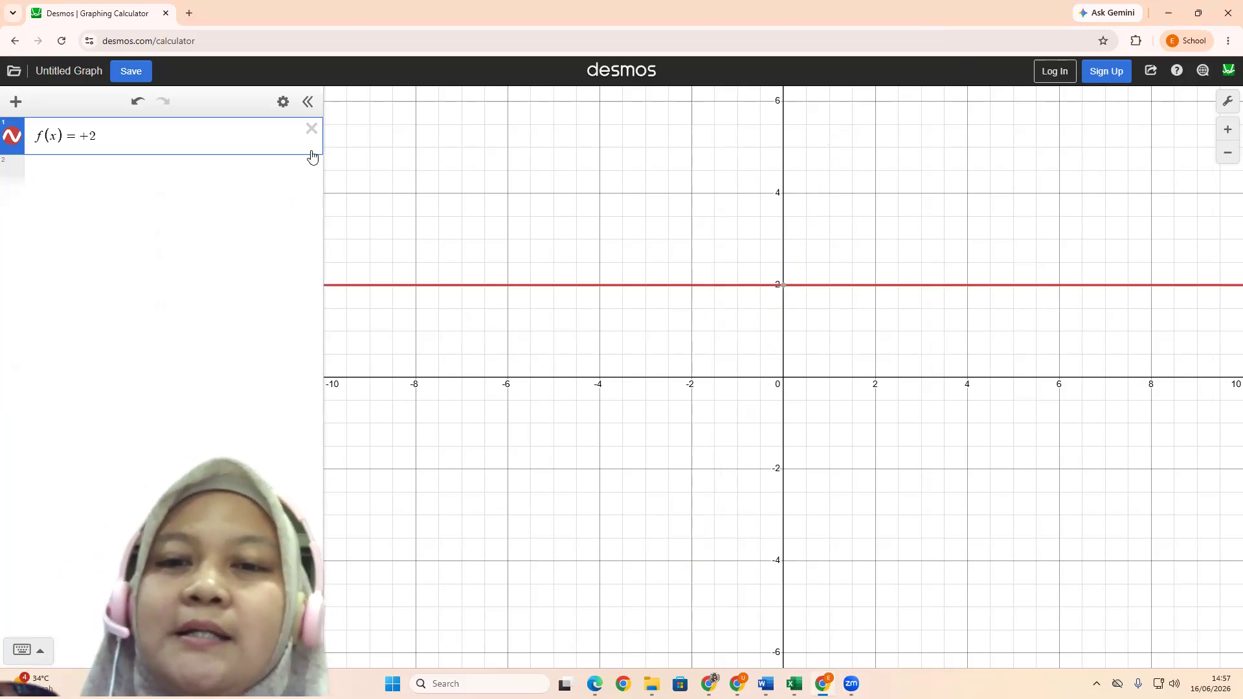
text(2x)
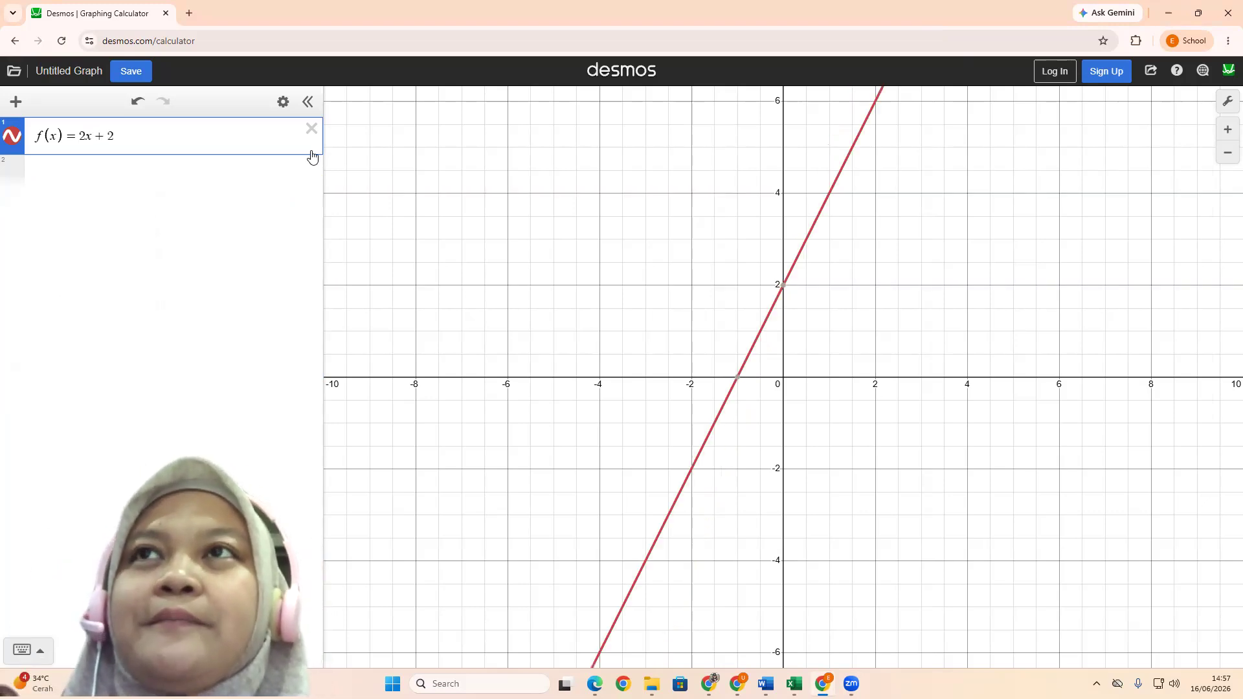
text(^2)
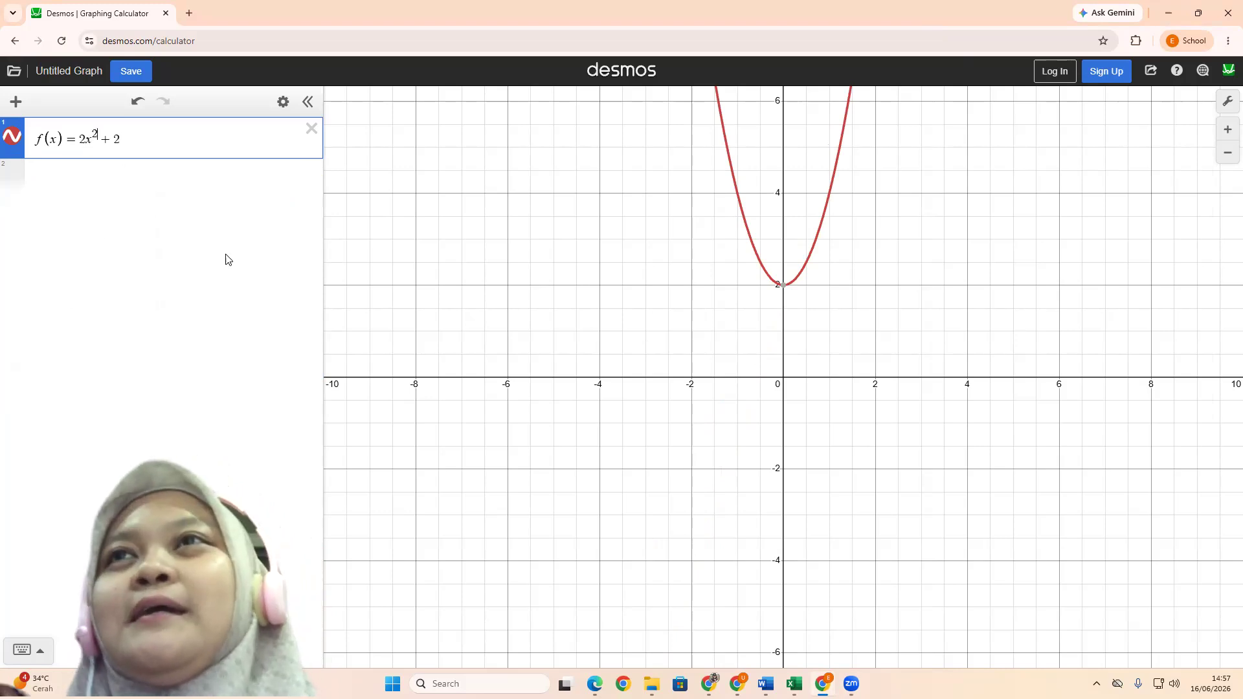
Remove the coefficient 2 and the constant + 2 from f(x) to graph f(x) = x²
key(BackSpace)
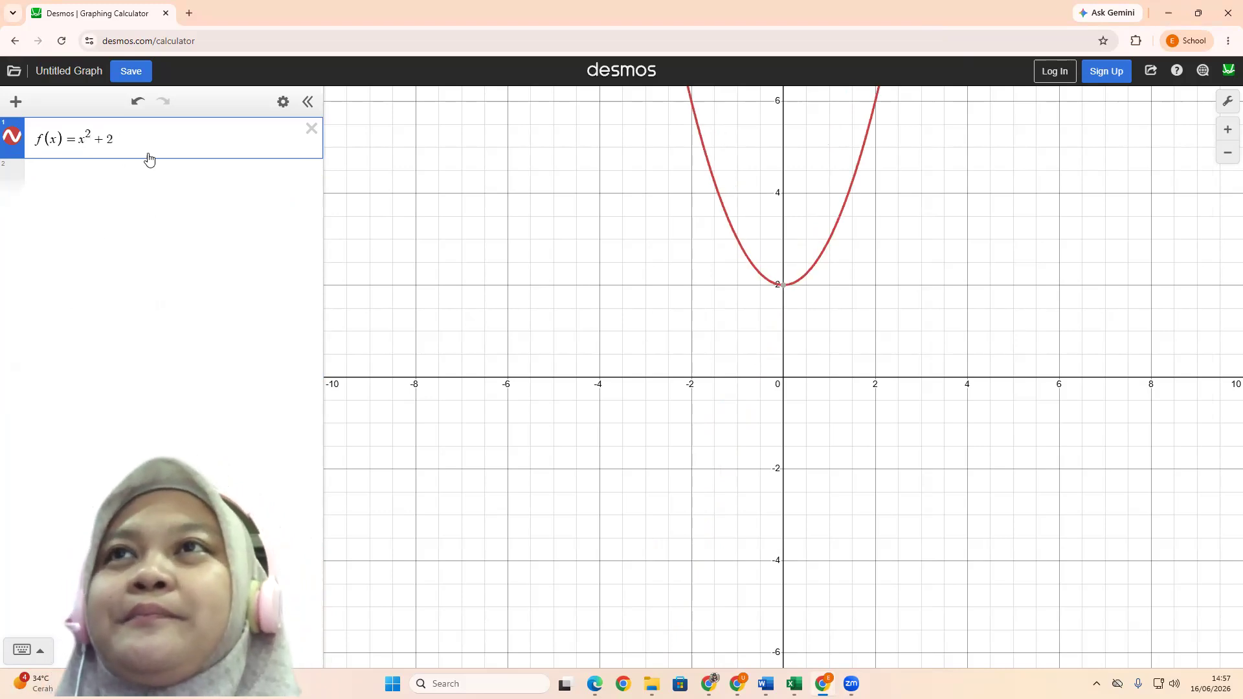
key(BackSpace)
key(BackSpace)
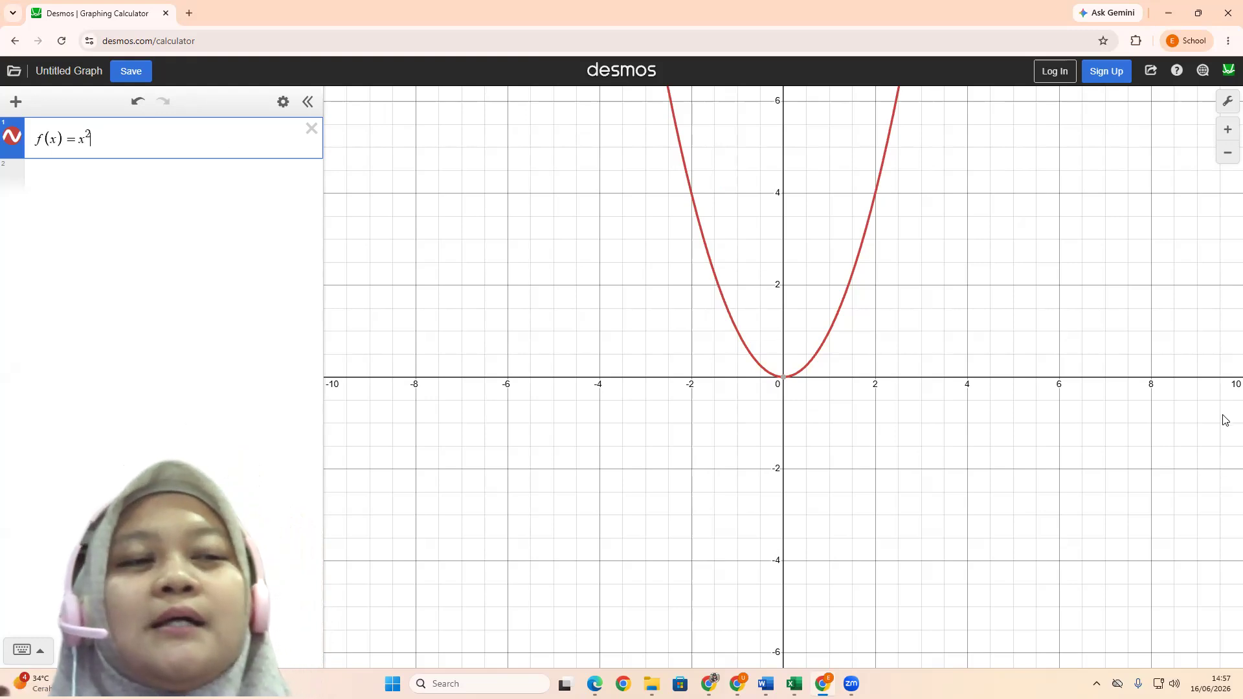
Graph g(x) = −x² in a new expression below f(x), and point out the shared vertex at the origin
key(Return)
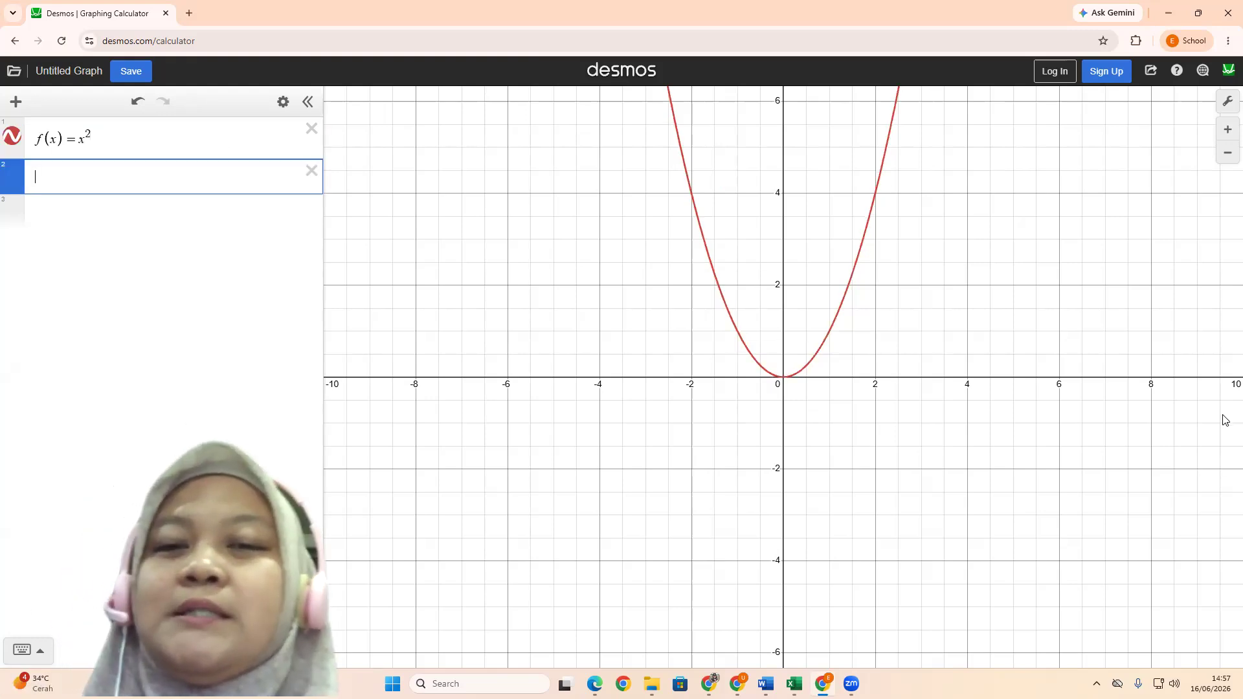
text(g)
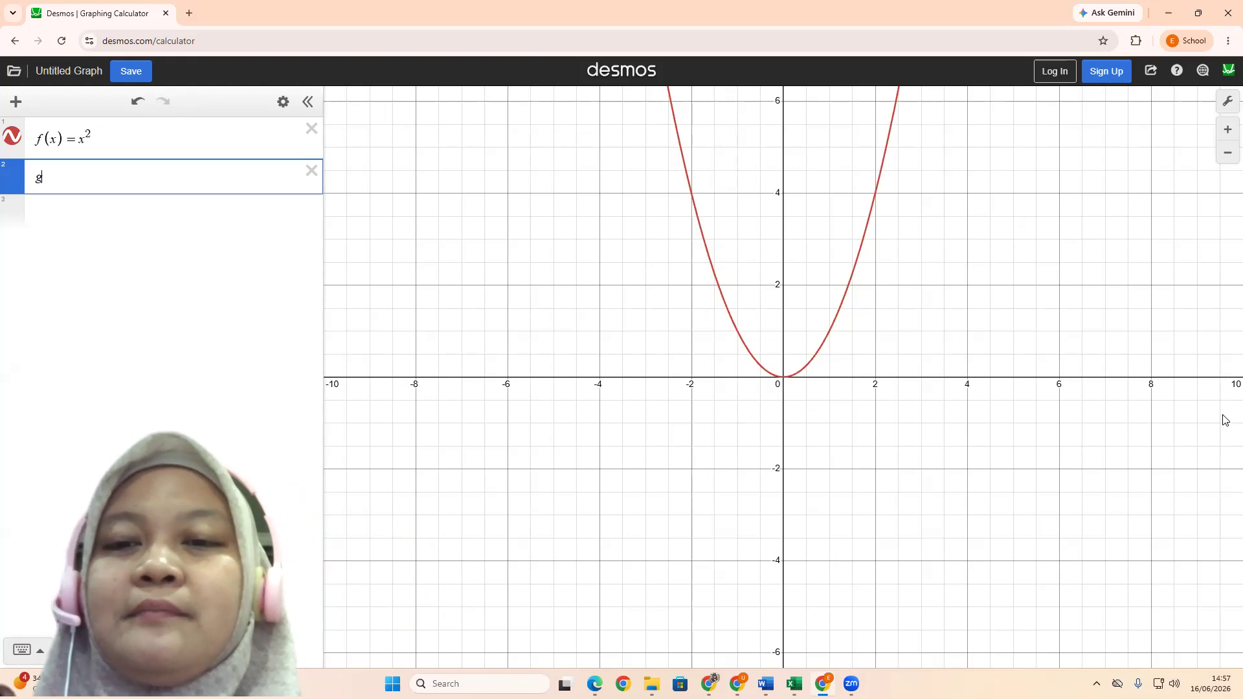
text((x)
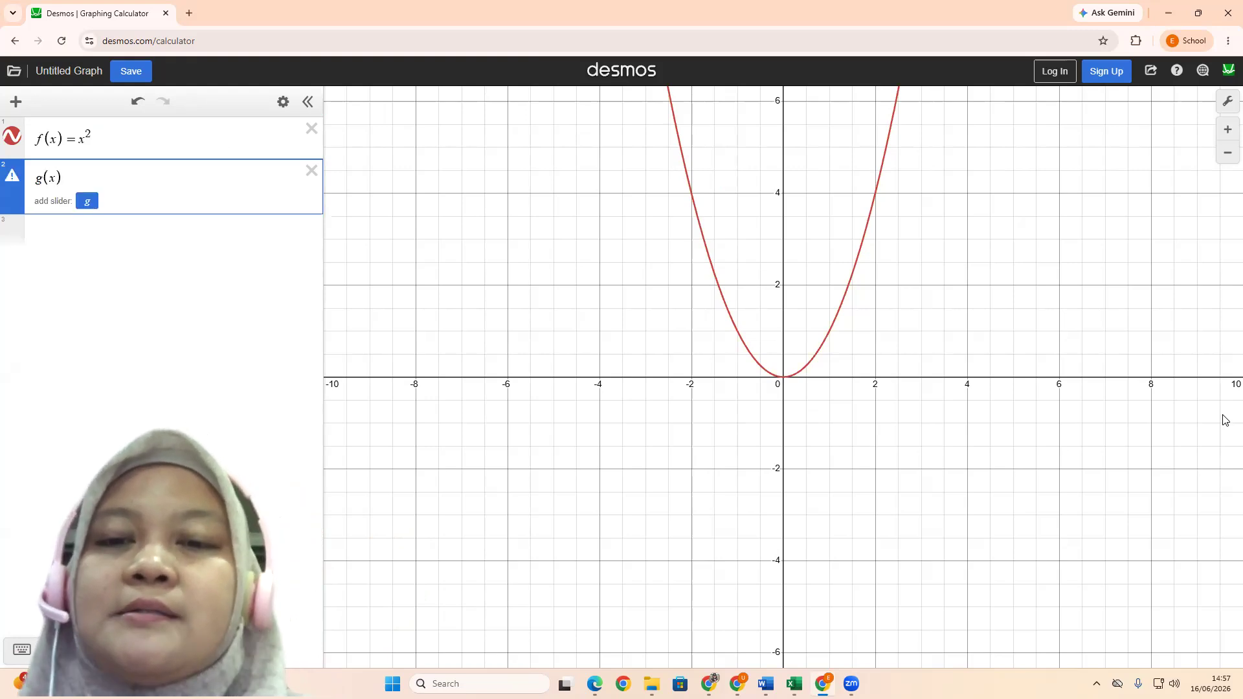
text()=-x^2)
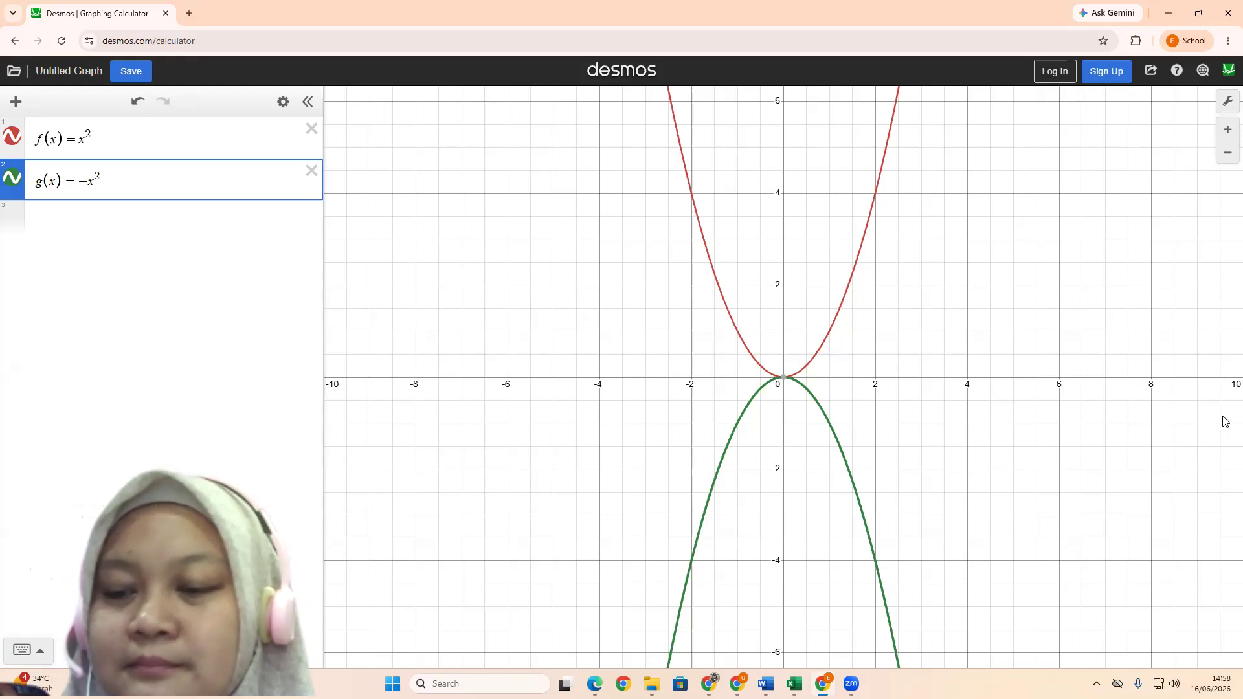
click(777, 387)
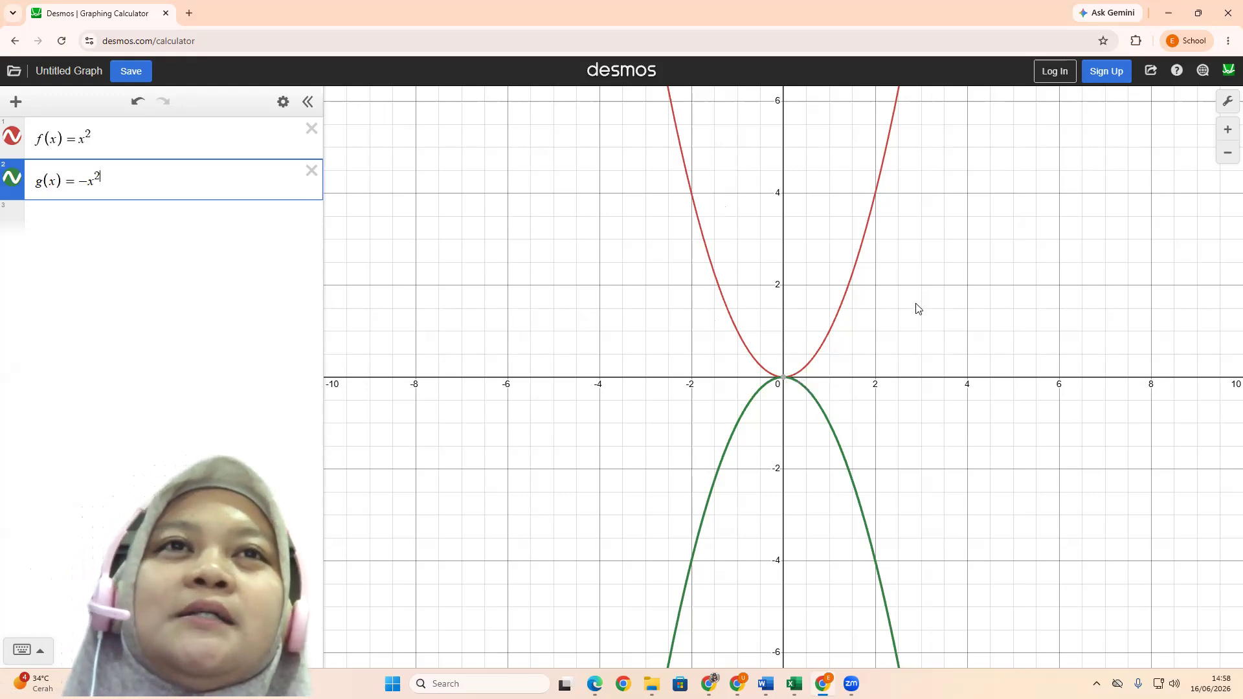
mouse_move(783, 382)
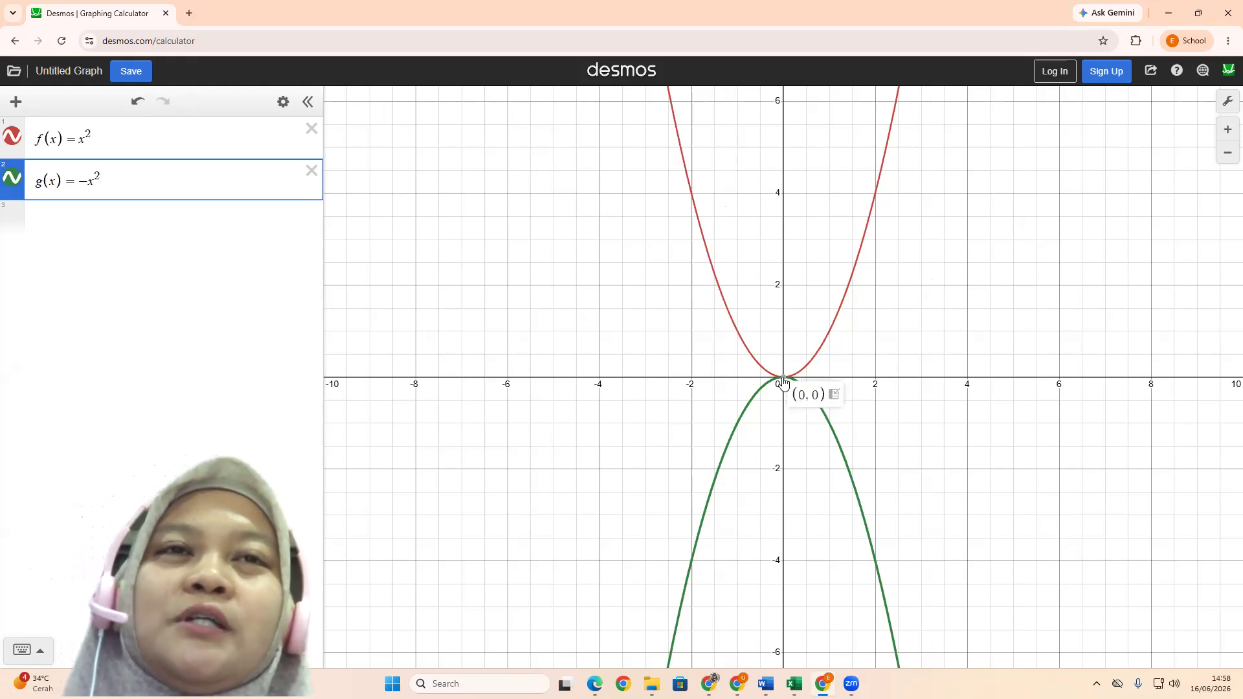
Change f(x) to 2x² + 3 and show the coordinates of its vertex on the graph
click(107, 135)
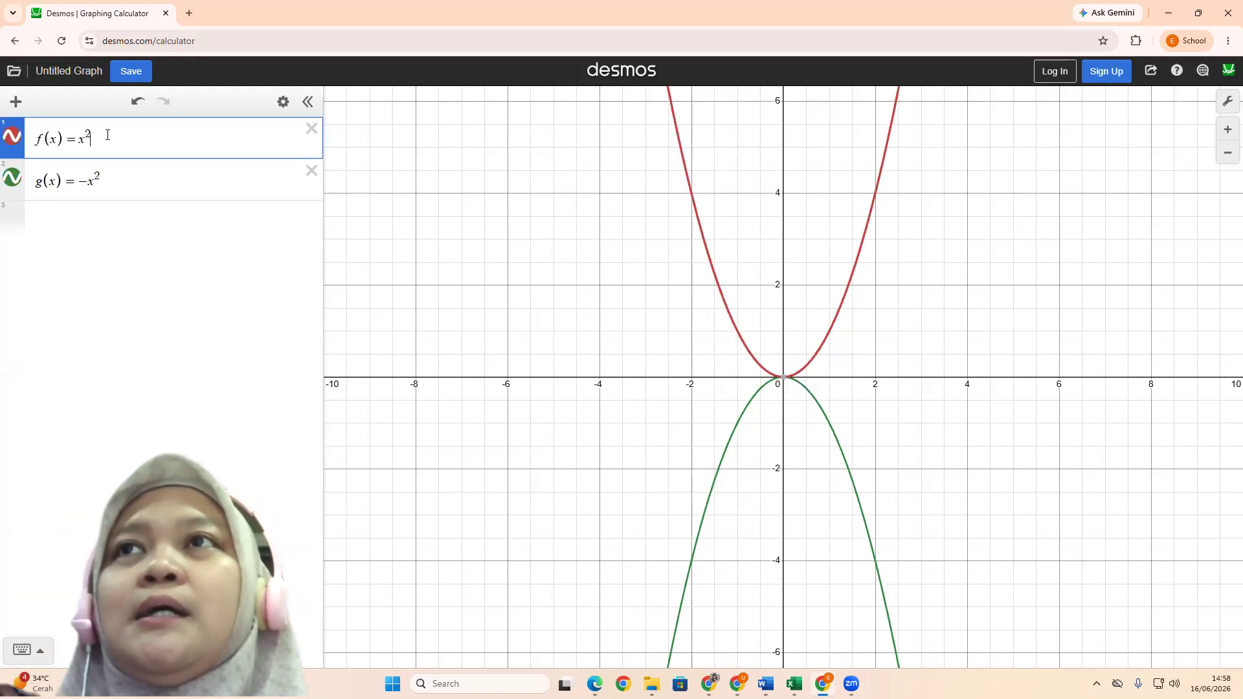
text(2)
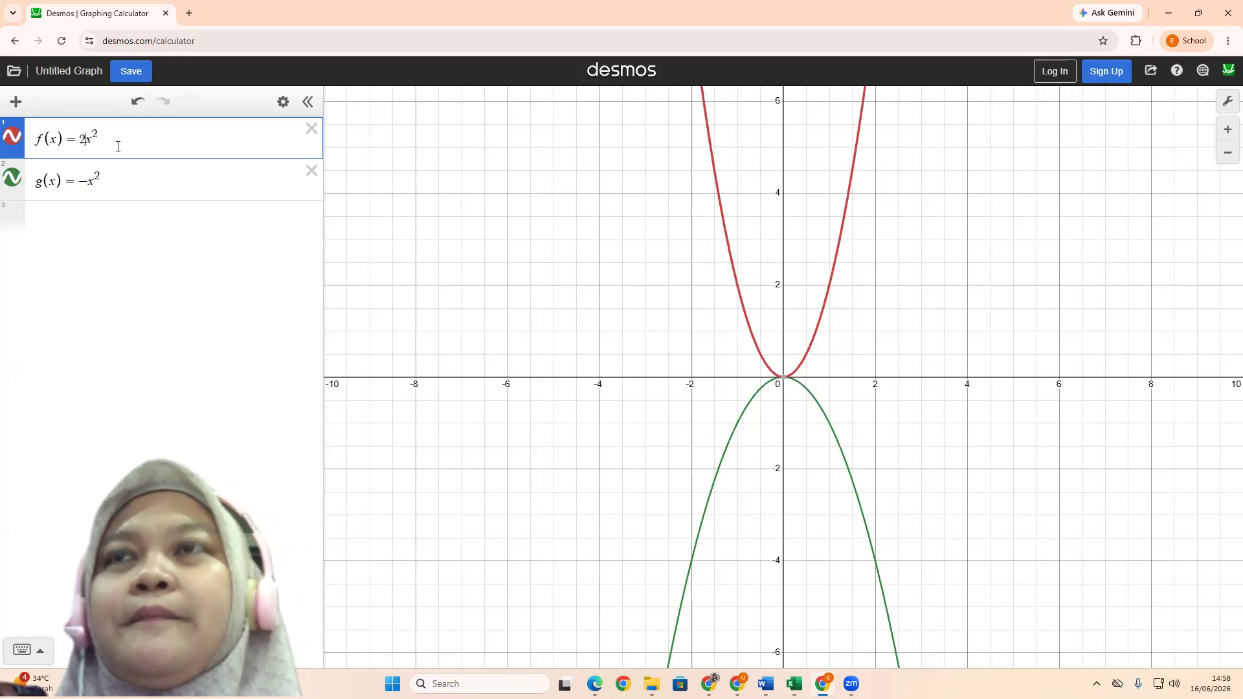
text(+)
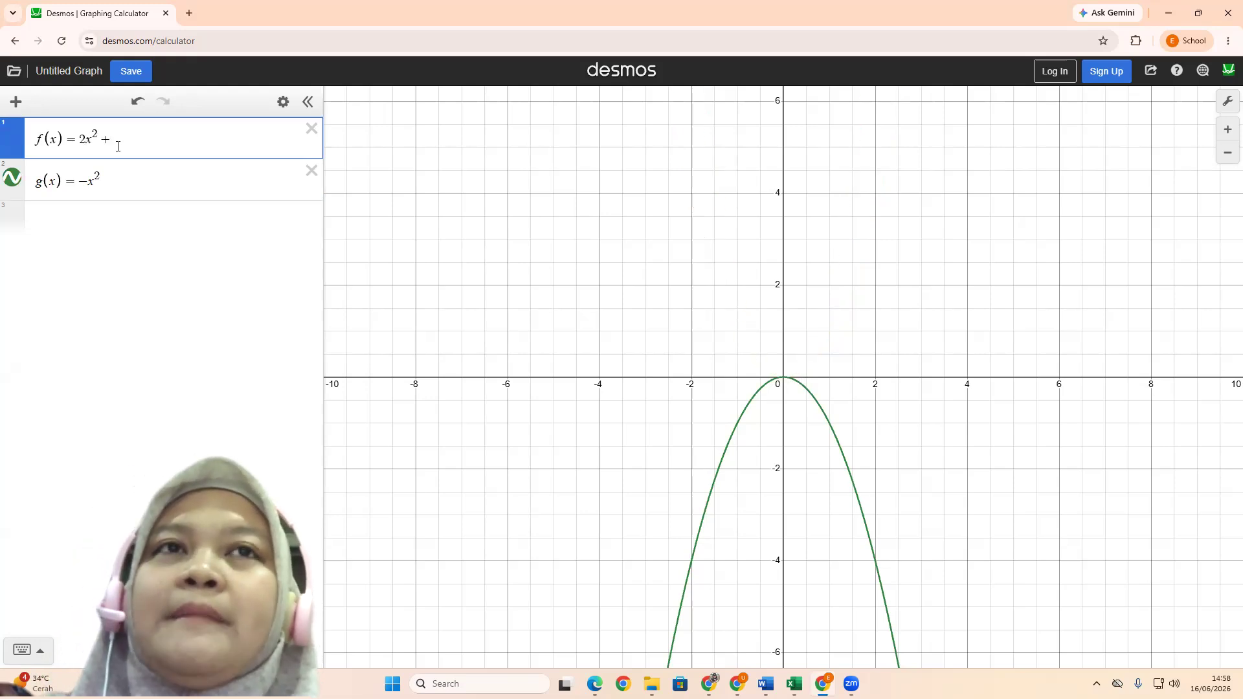
text(3)
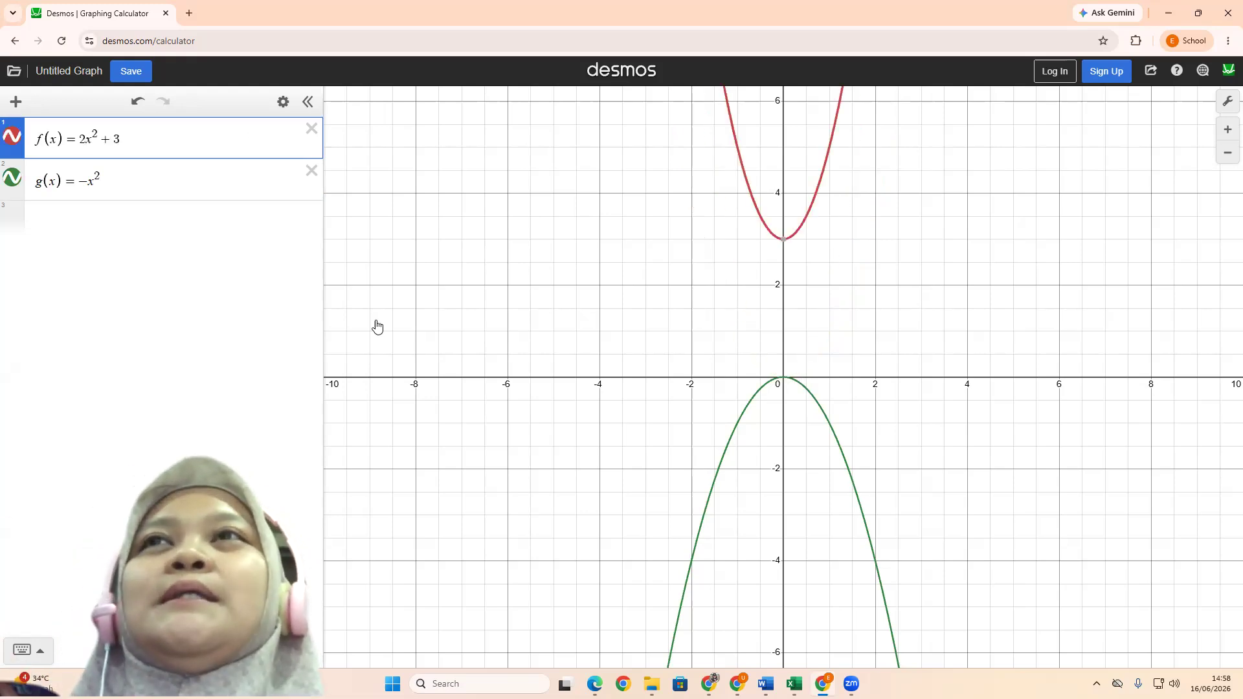
click(785, 241)
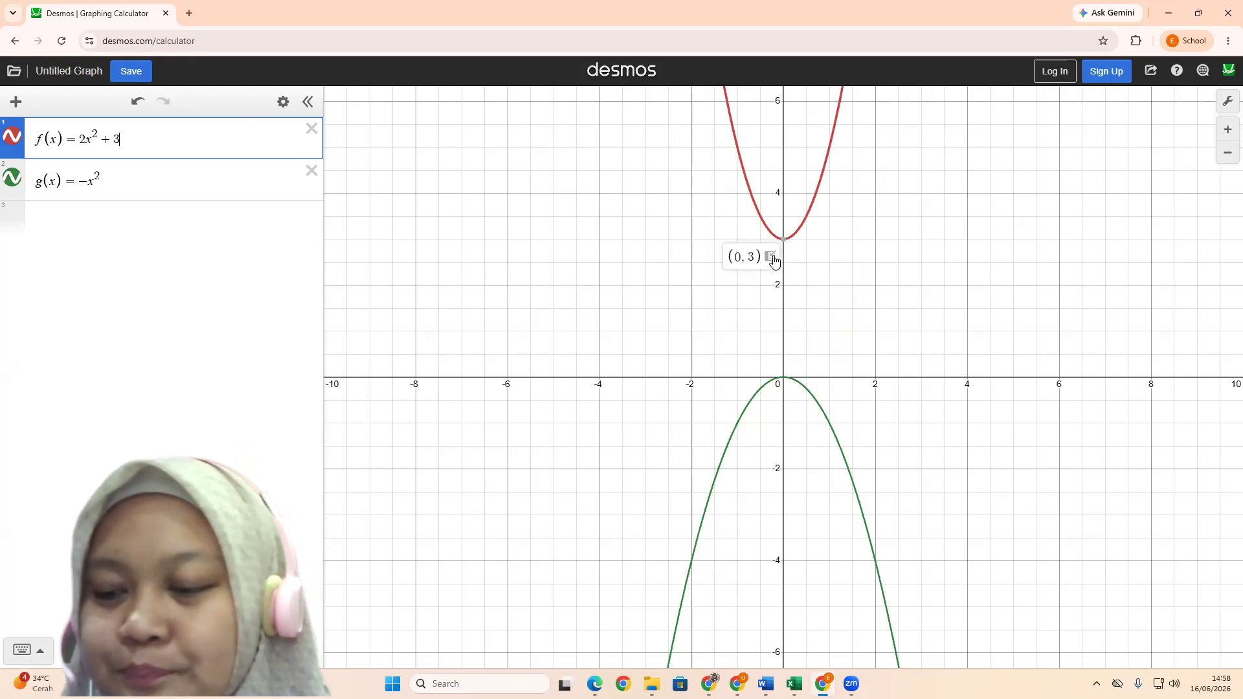
click(496, 267)
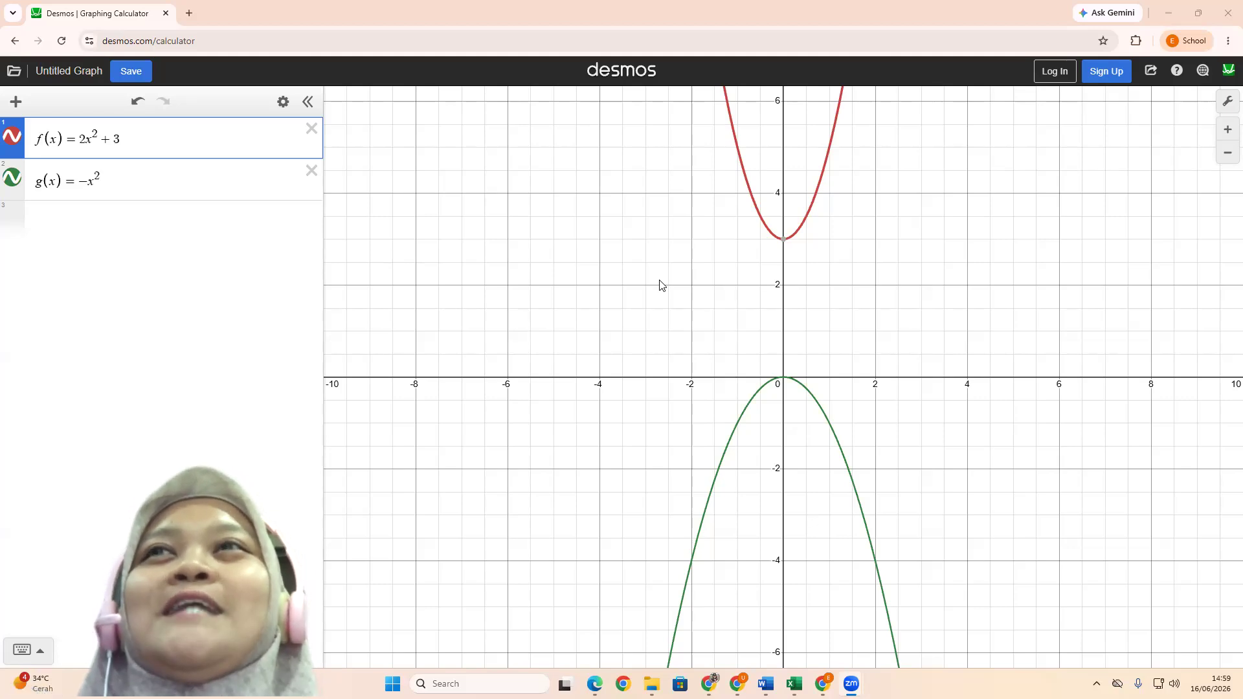
Delete the g(x) expression and reduce f(x) to x² by removing its coefficient and constant
click(311, 171)
key(Left)
key(Left)
key(Left)
key(Left)
key(Left)
key(Left)
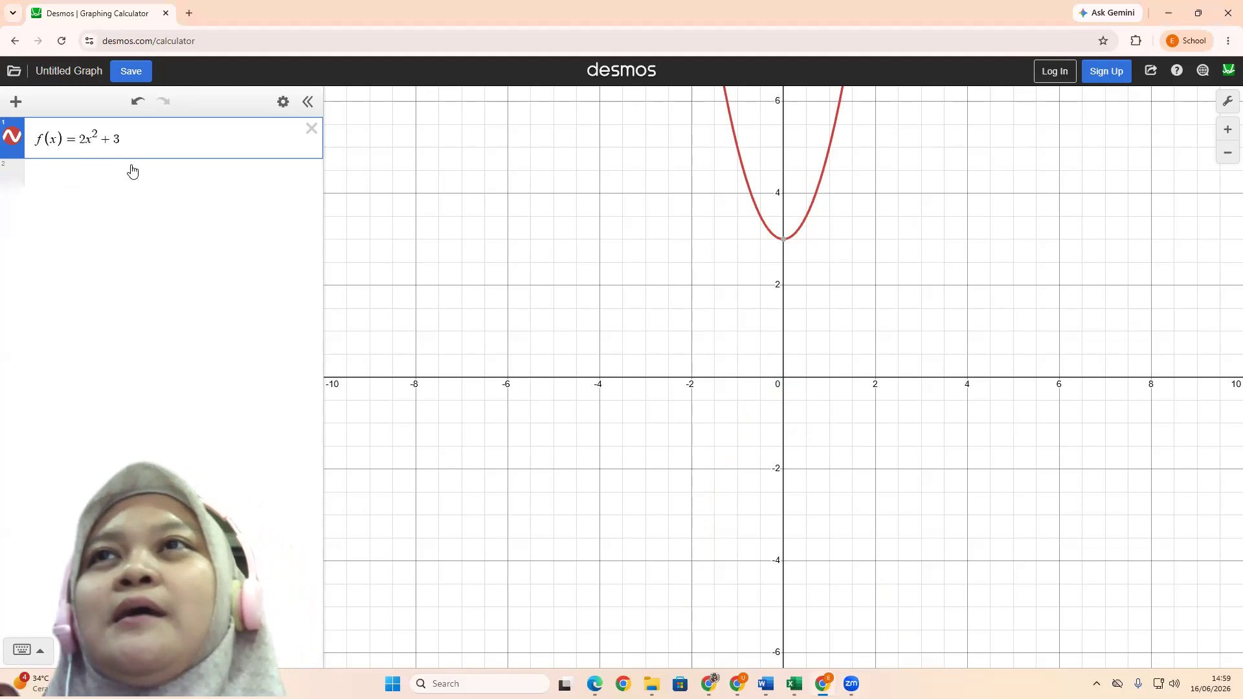
key(BackSpace)
click(131, 134)
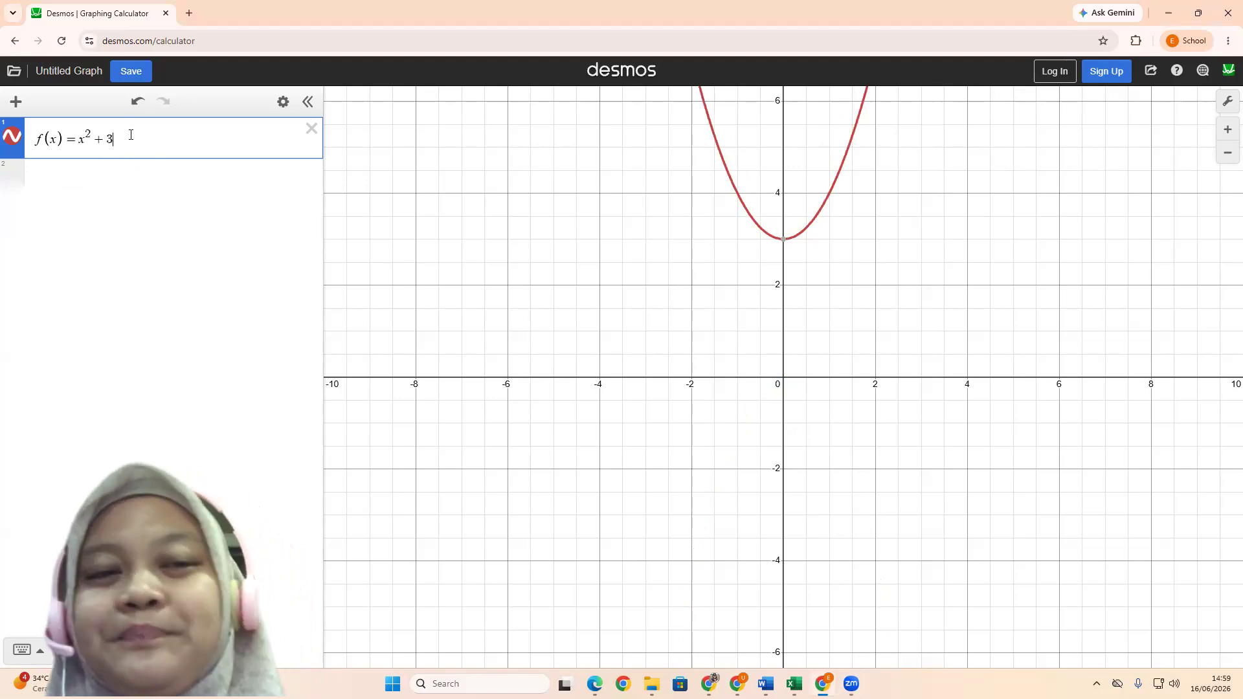
key(BackSpace)
key(BackSpace)
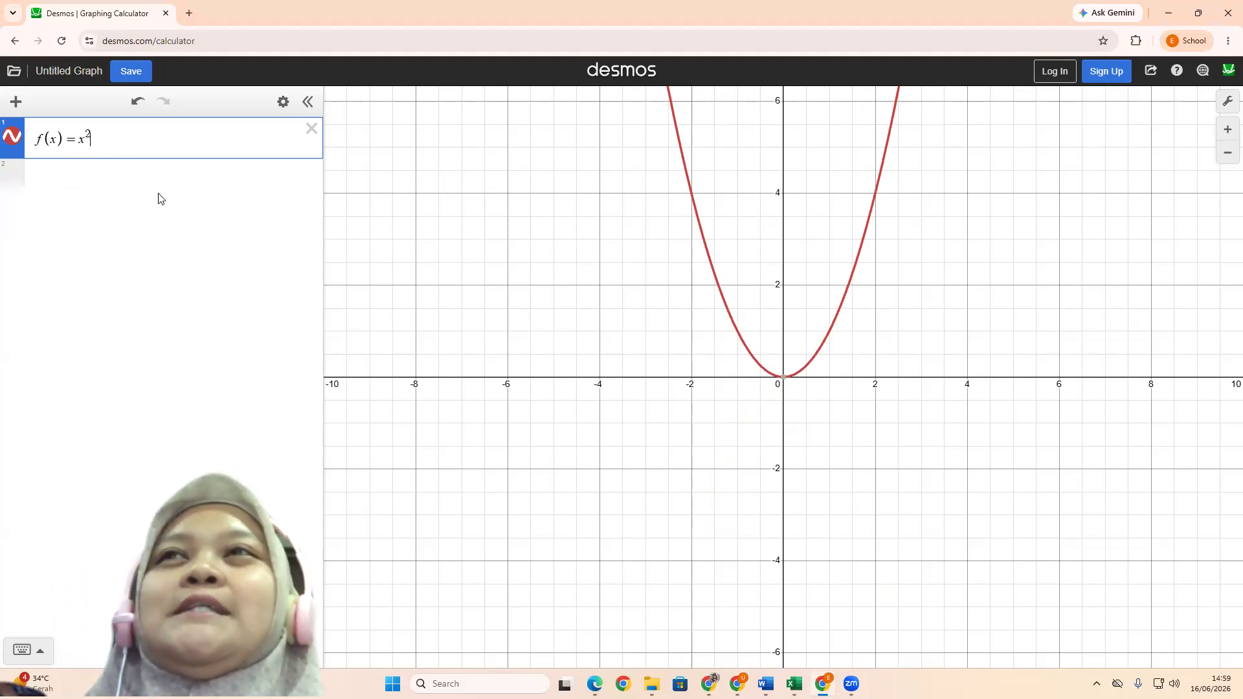
Give the x² term of f(x) the coefficients 2, 3 and 5 in turn to compare the parabola's width
click(78, 141)
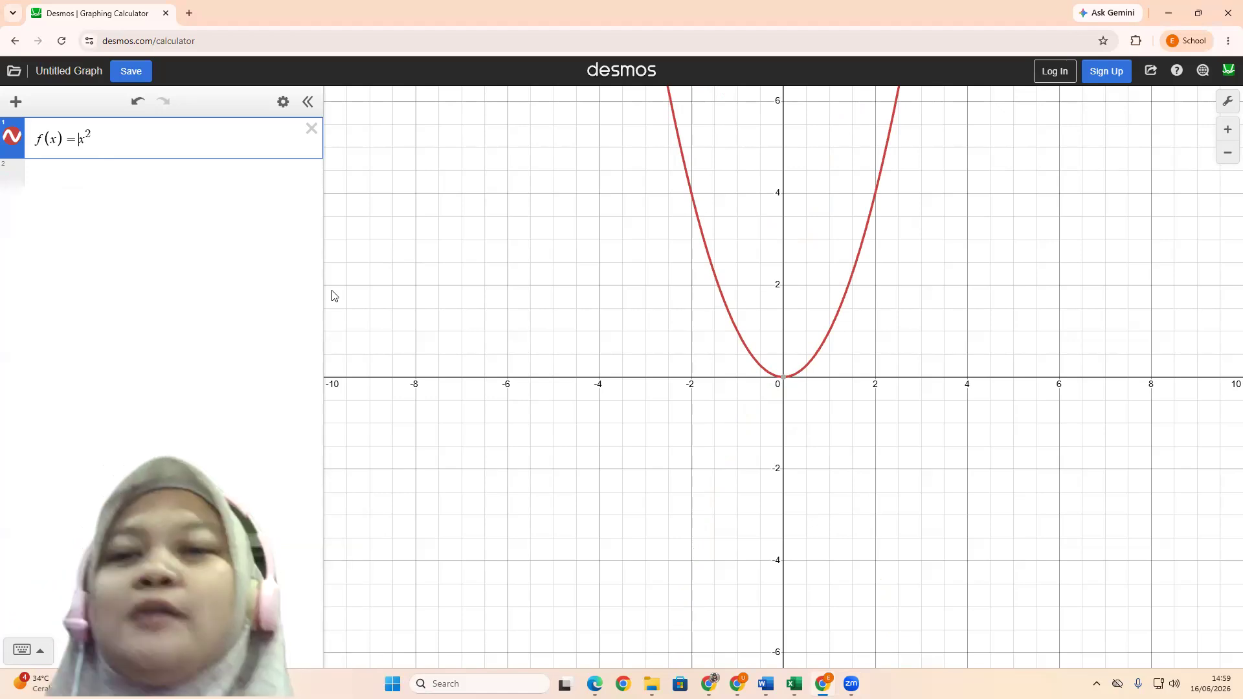
text(2)
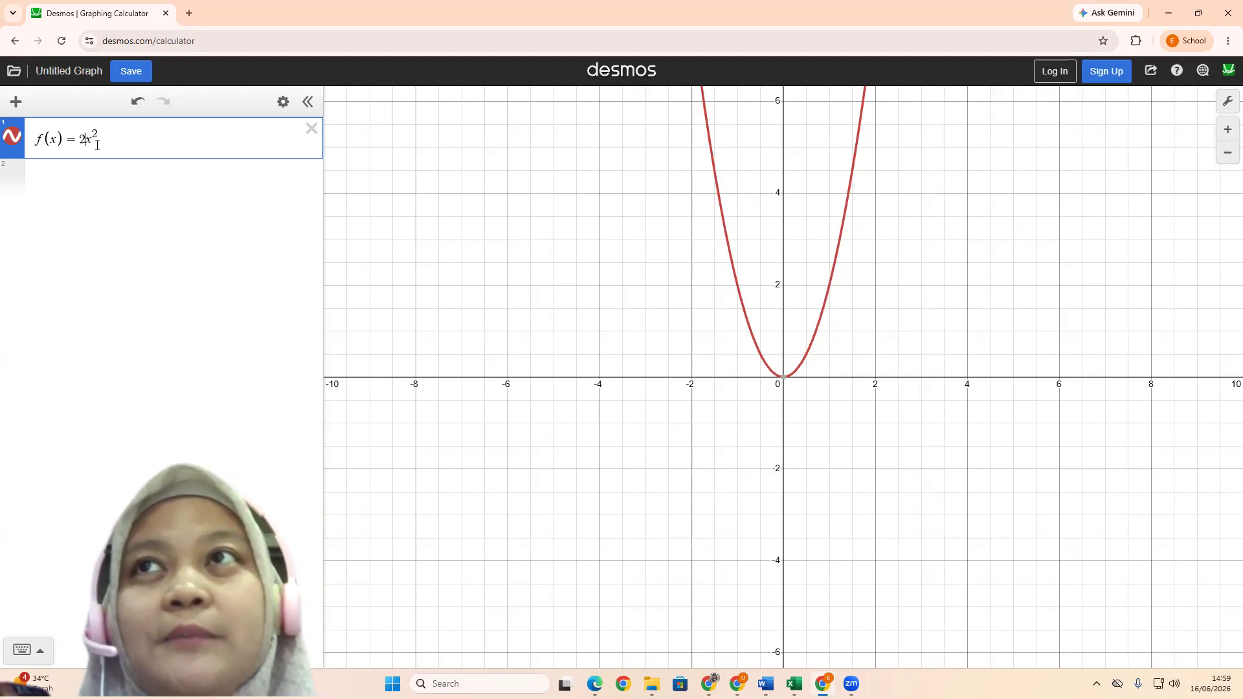
key(BackSpace)
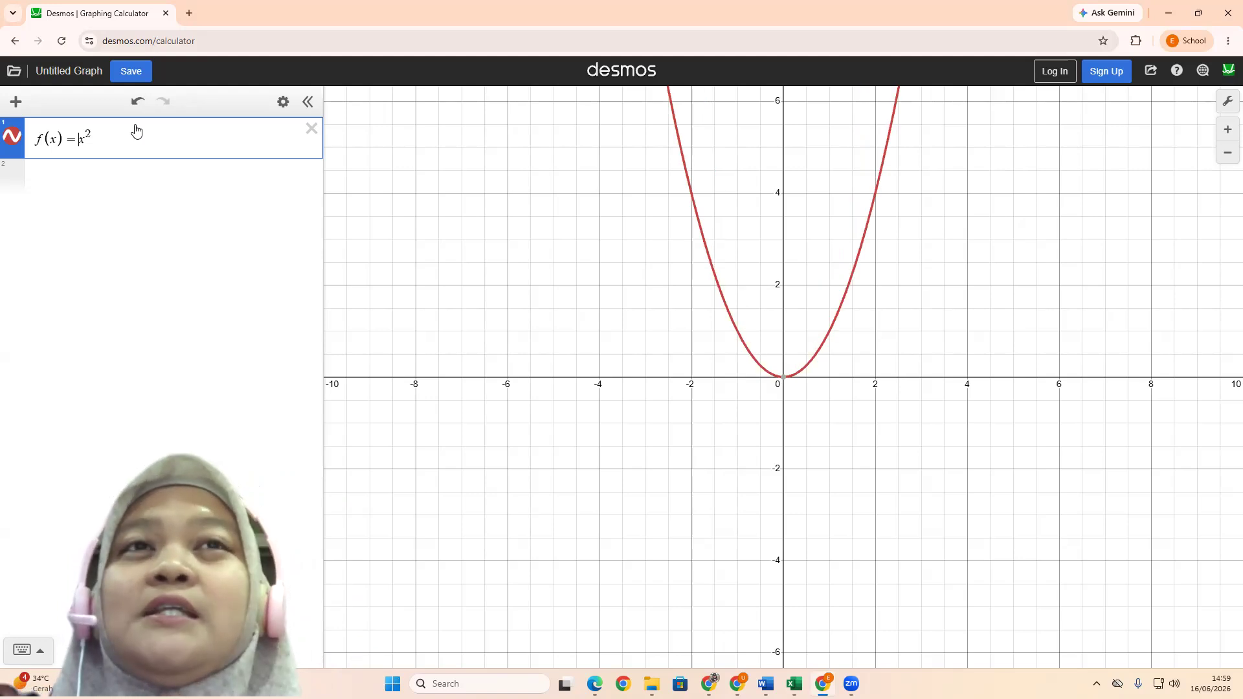
text(3)
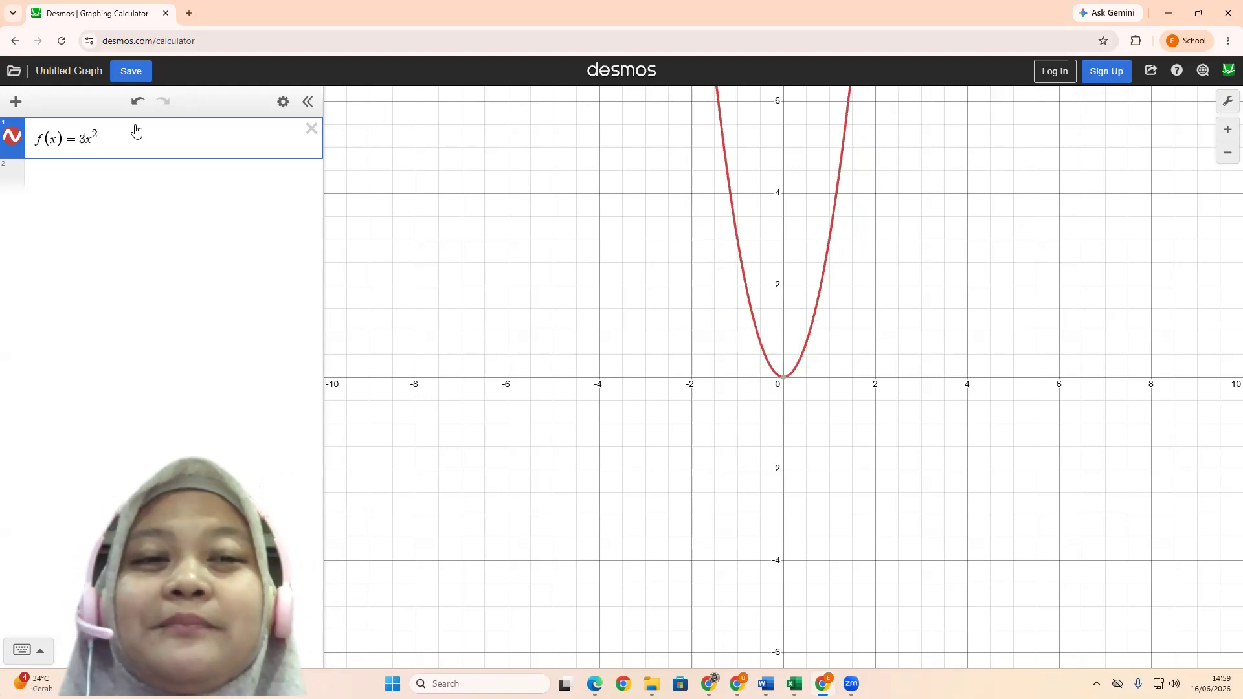
key(BackSpace)
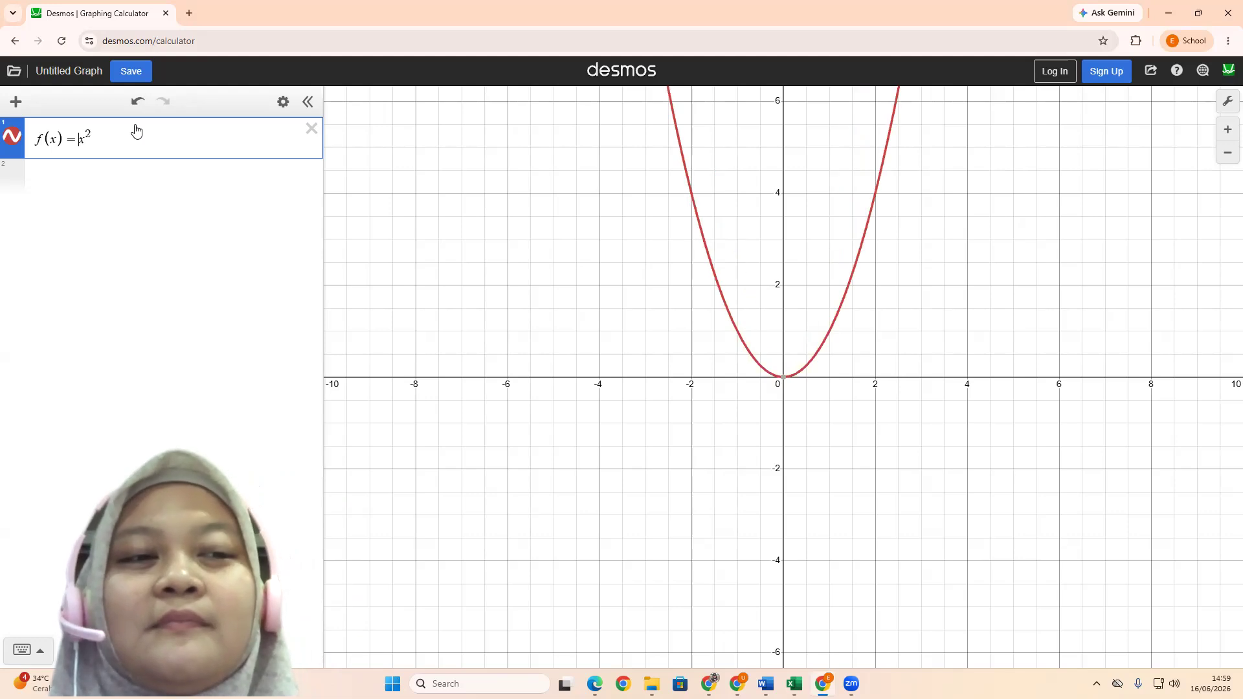
text(5)
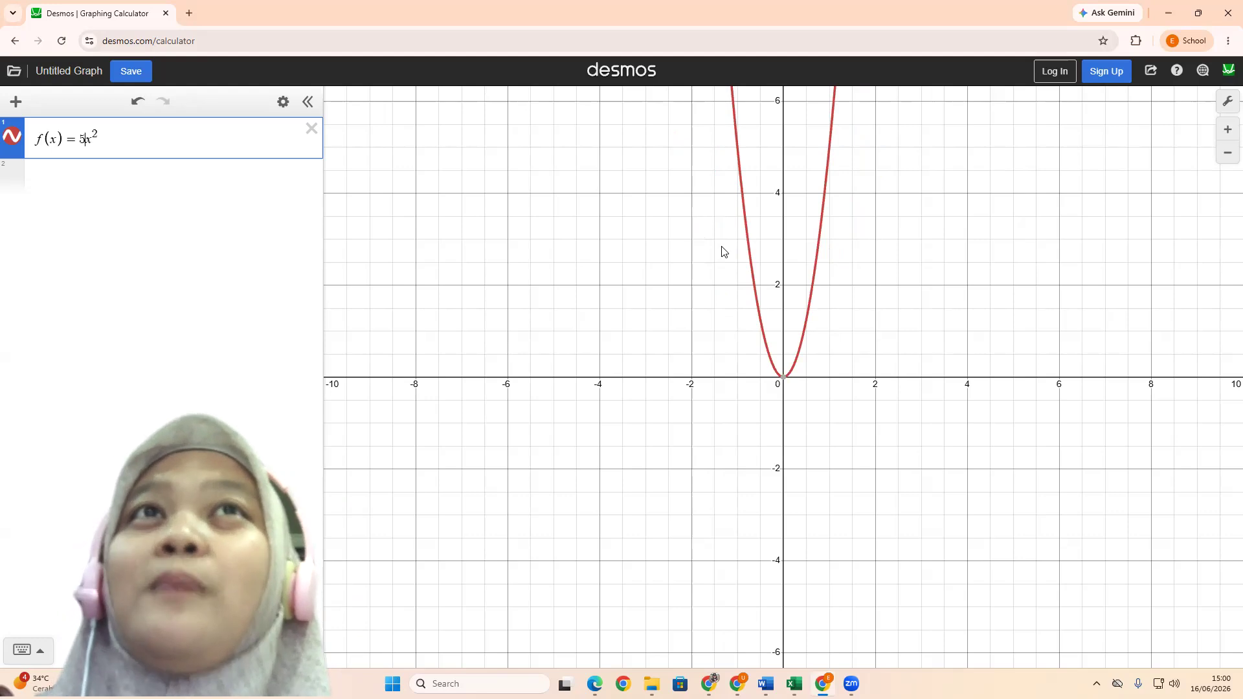
click(954, 52)
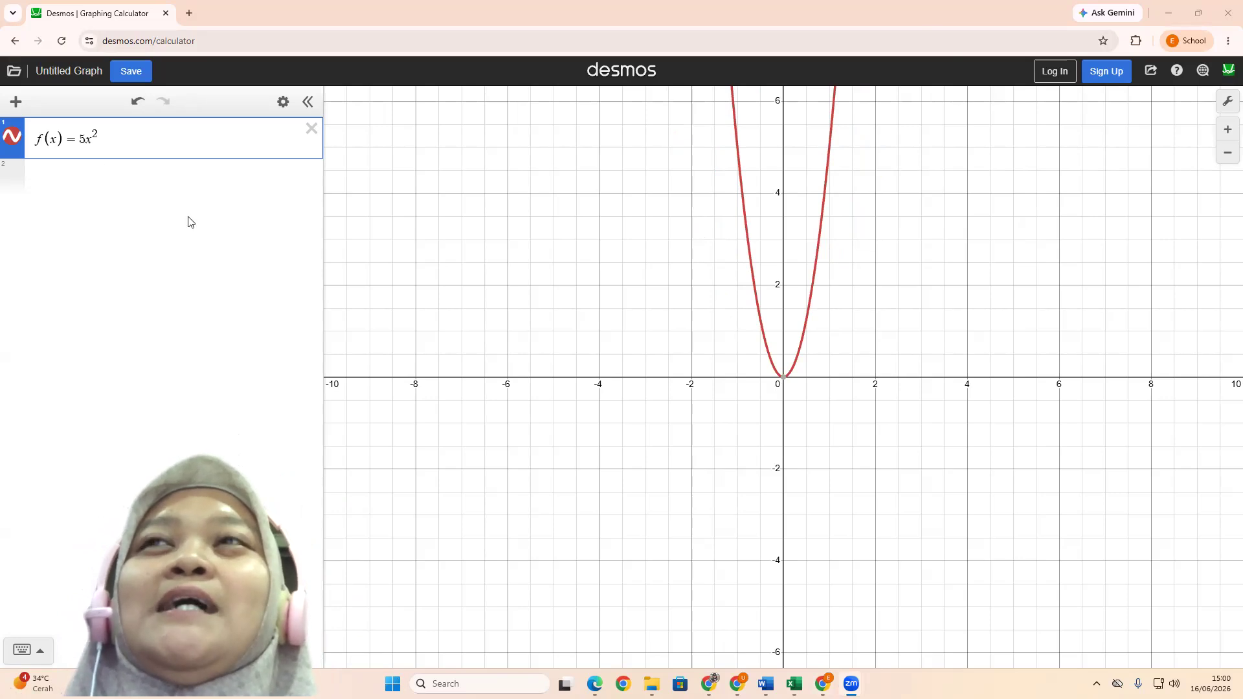
Replace the coefficient 5 in f(x) with the parameter a and add a slider for a
click(84, 139)
key(BackSpace)
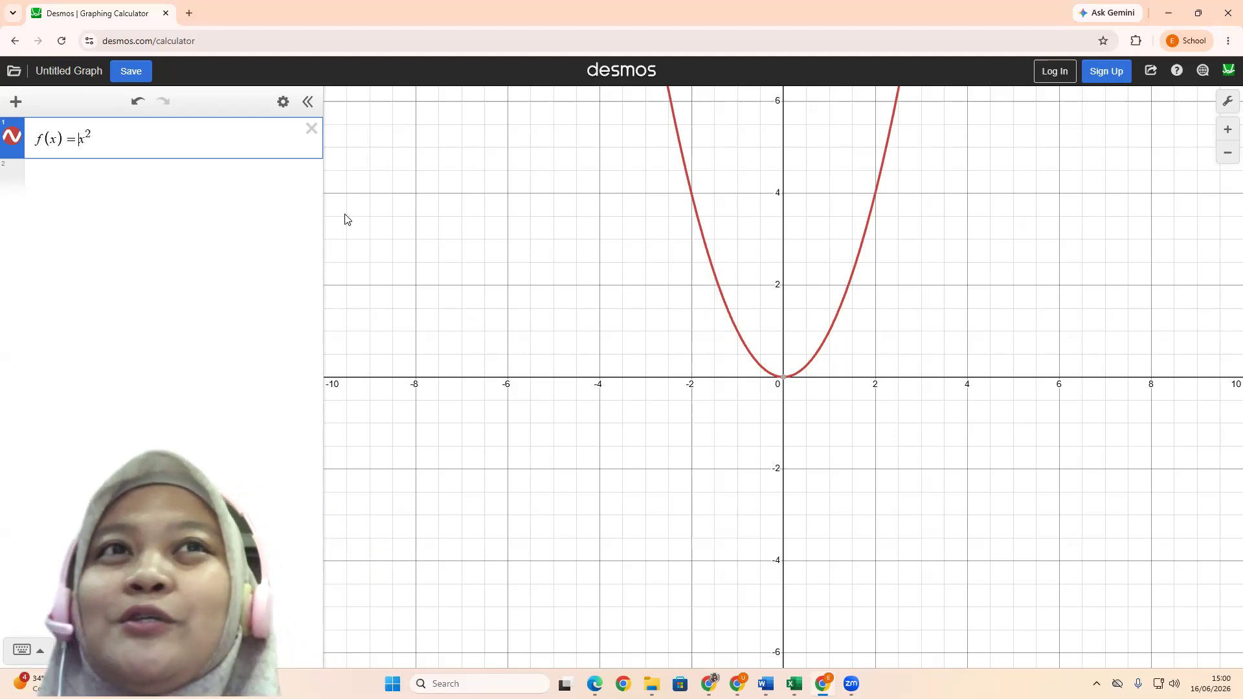
text(a)
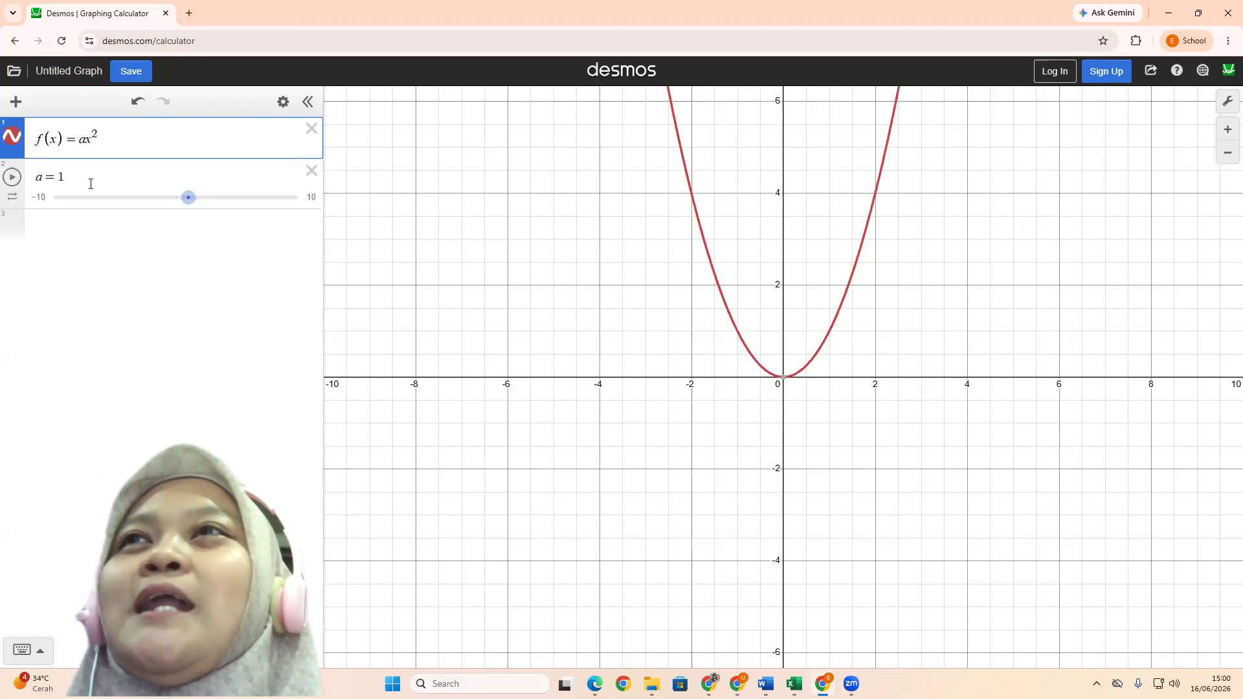
Set the parameter a to 3 and leave its slider limits unchanged
click(134, 203)
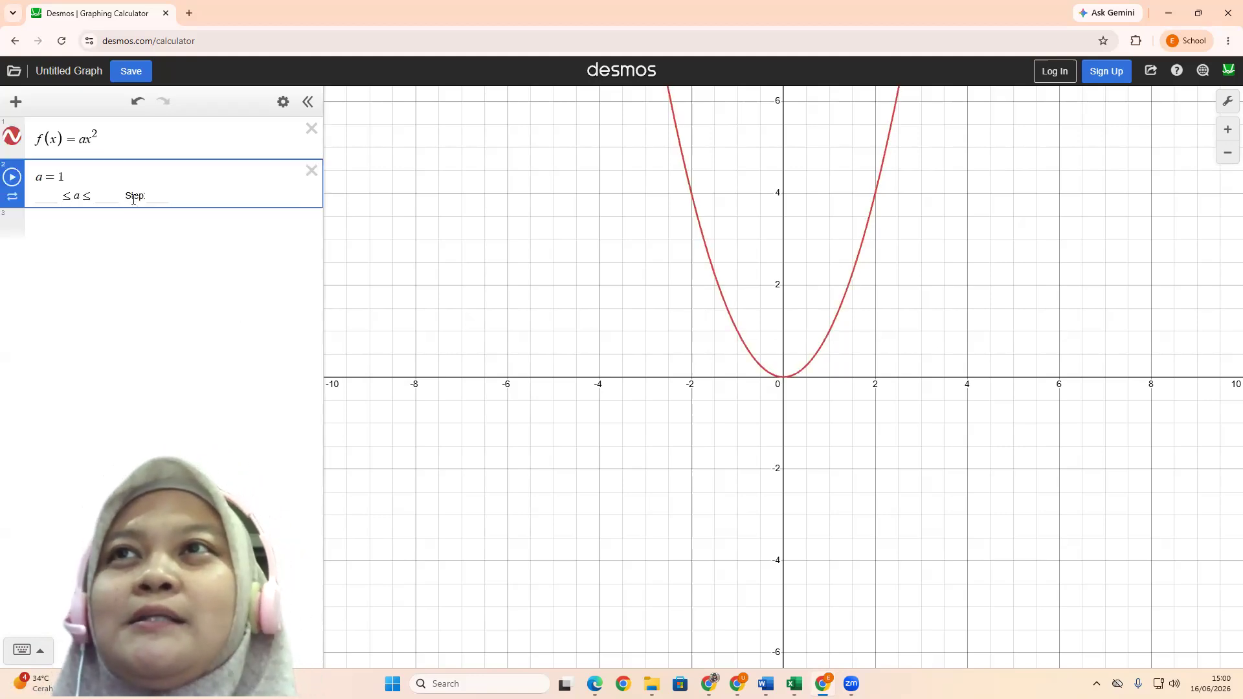
key(BackSpace)
text(3)
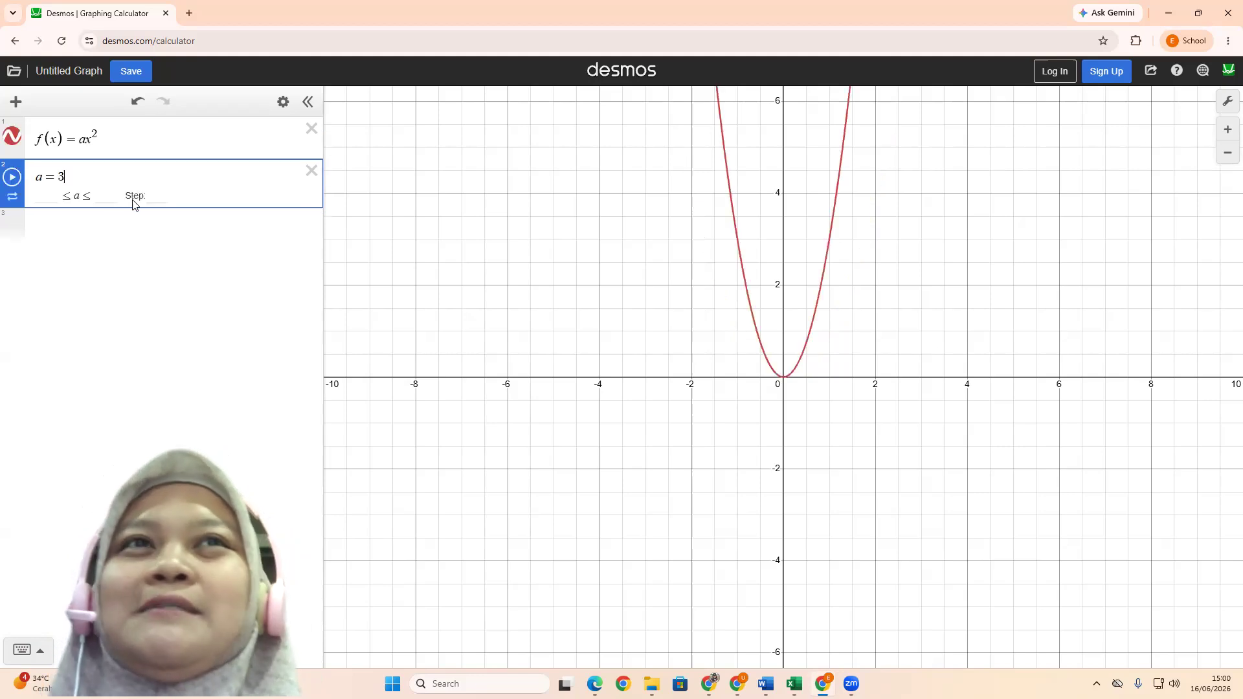
click(184, 255)
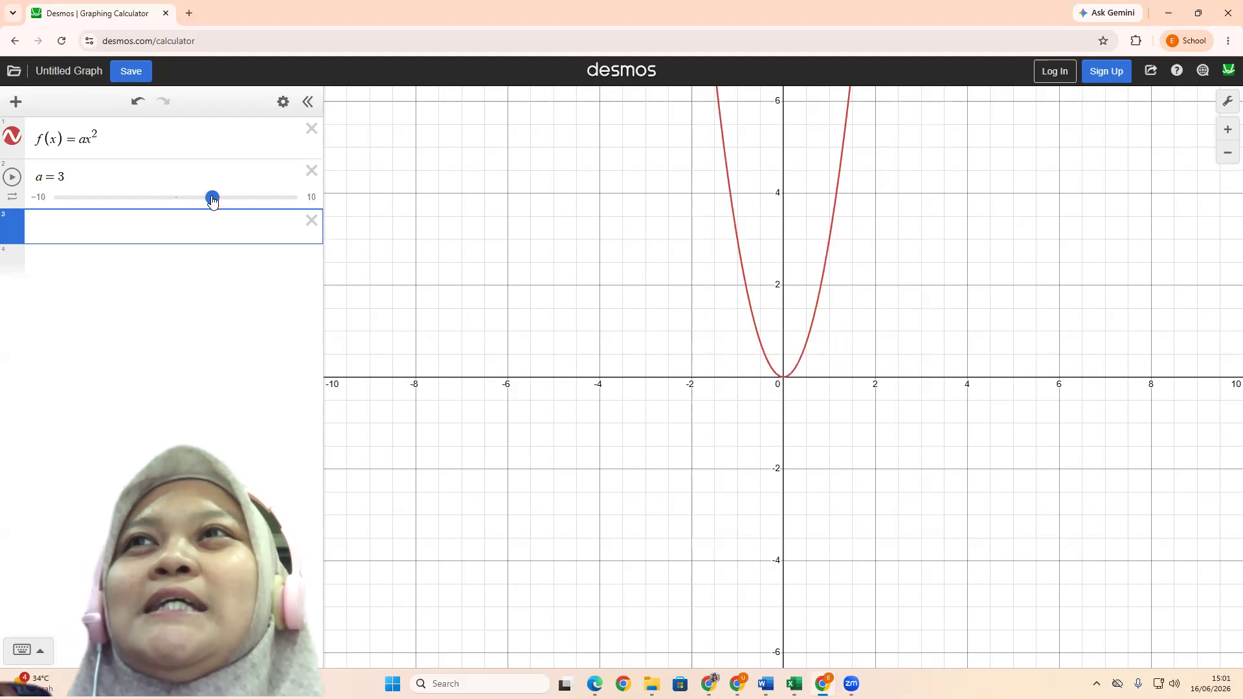
Vary the slider of a through 0.5 and 0.1, and leave a at 2
drag(211, 200, 181, 202)
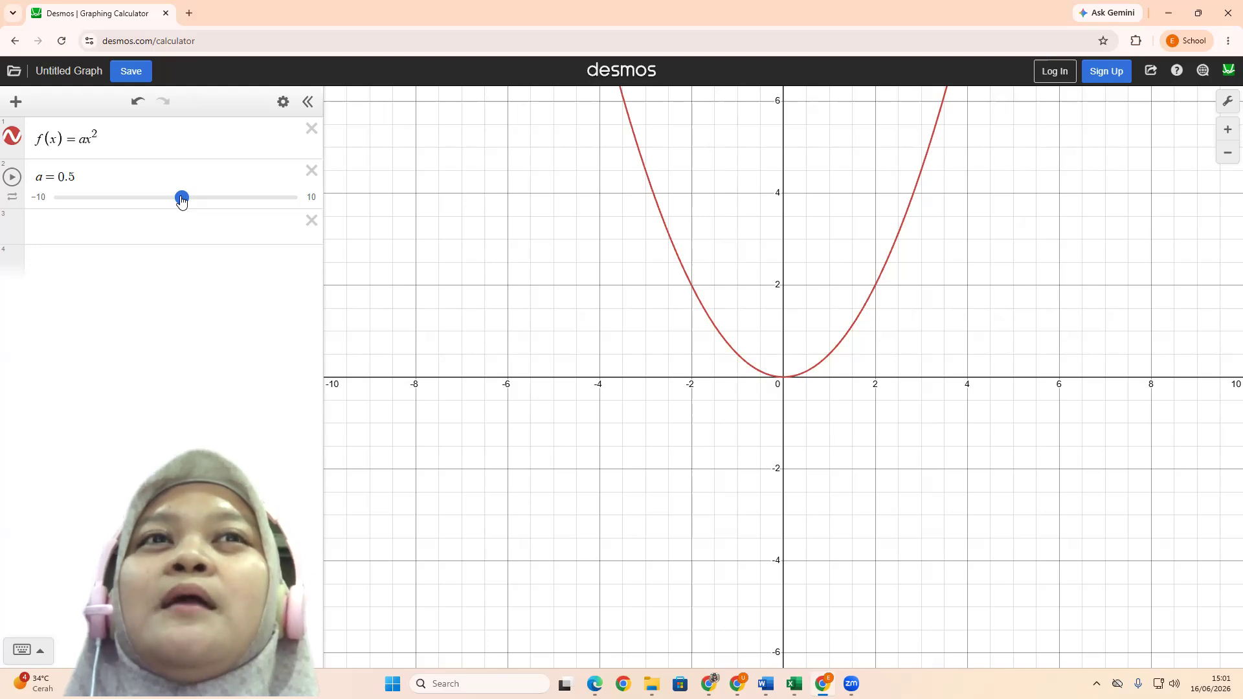
drag(182, 200, 177, 200)
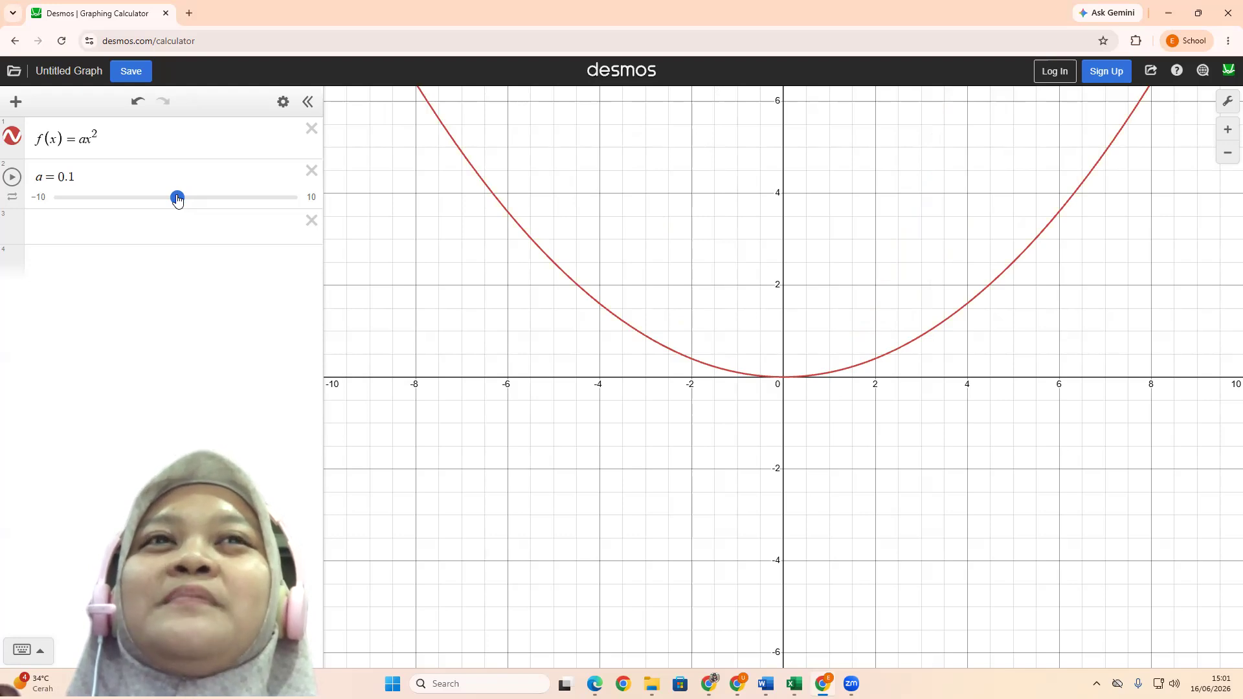
mouse_move(178, 199)
mouse_down()
mouse_move(254, 196)
mouse_move(176, 181)
mouse_up()
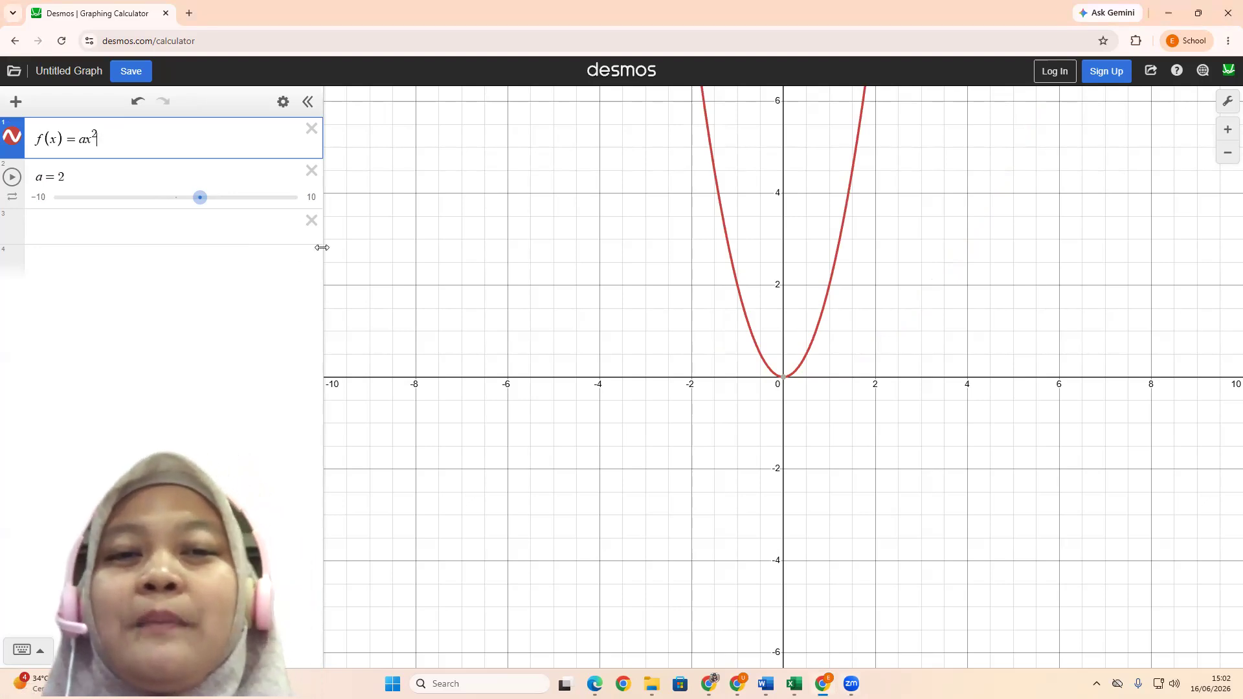
Add the term + k to f(x) = ax² and create a slider for k
text(+ )
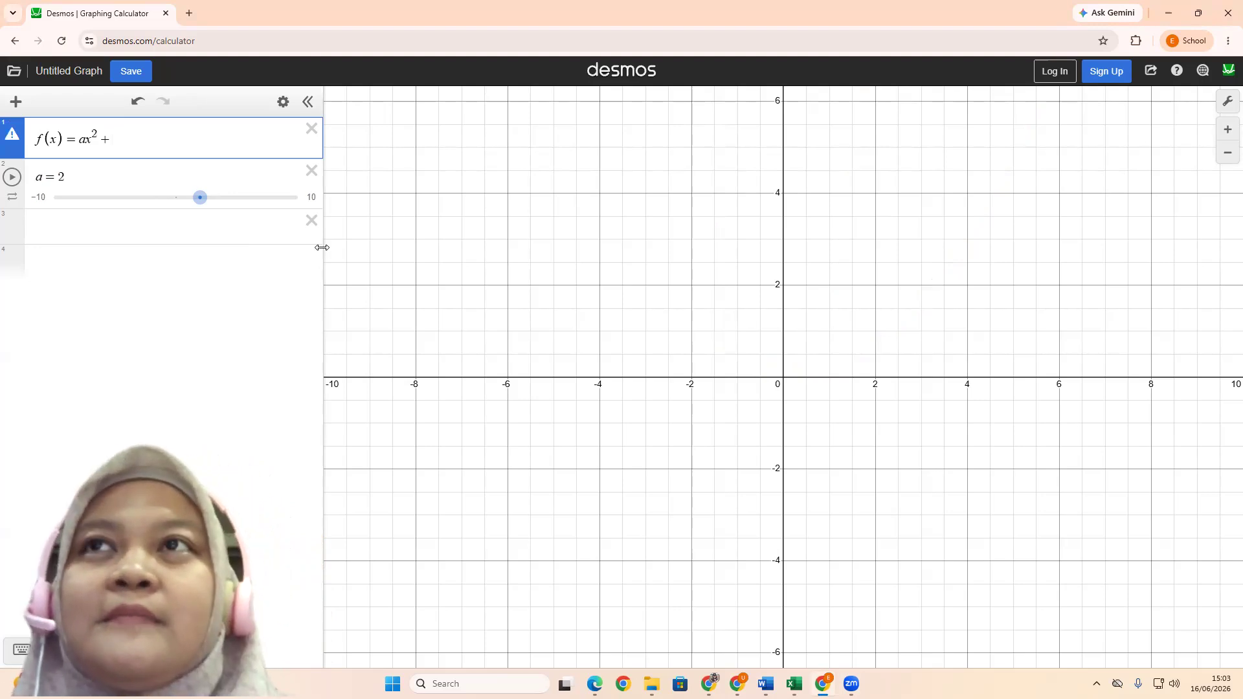
text(k)
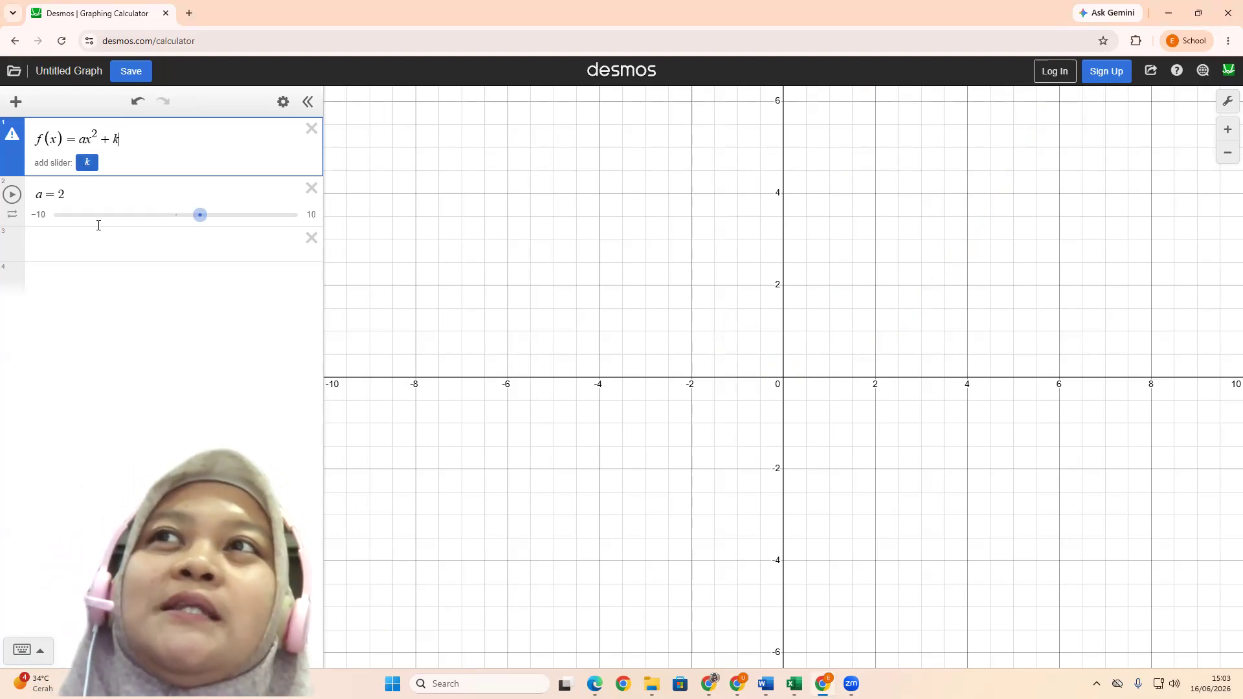
key(Return)
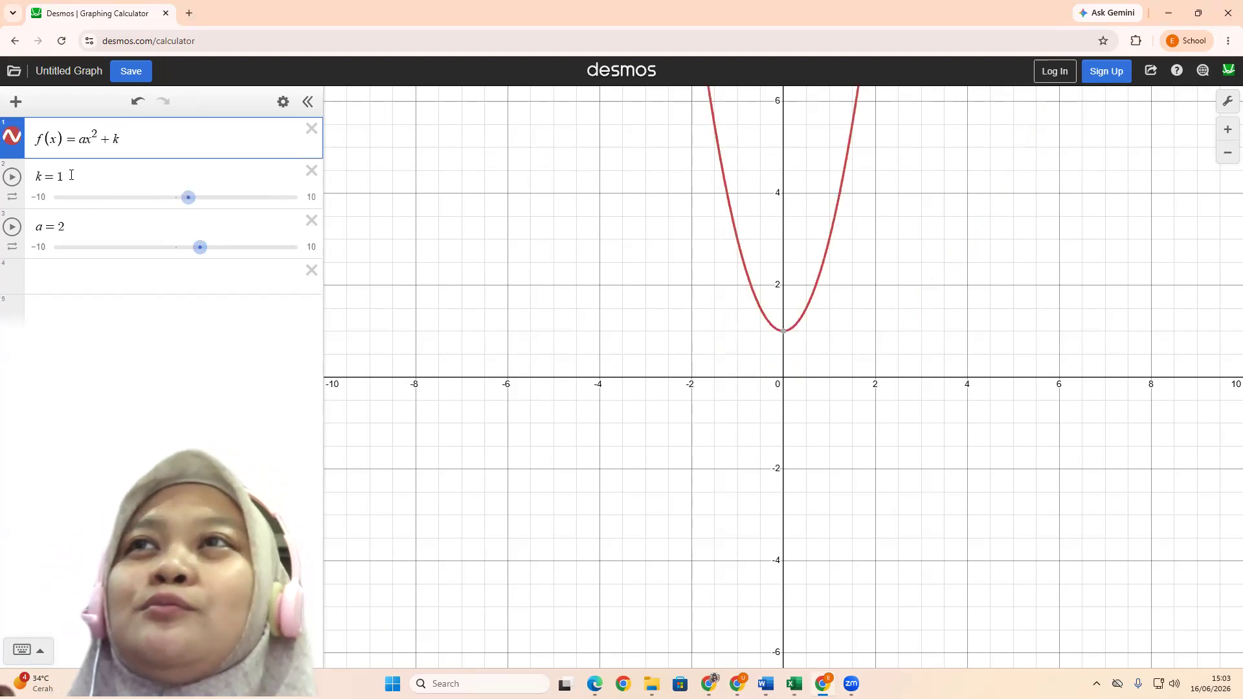
Try k = 0 for the parabola and return k to 1
click(110, 192)
key(BackSpace)
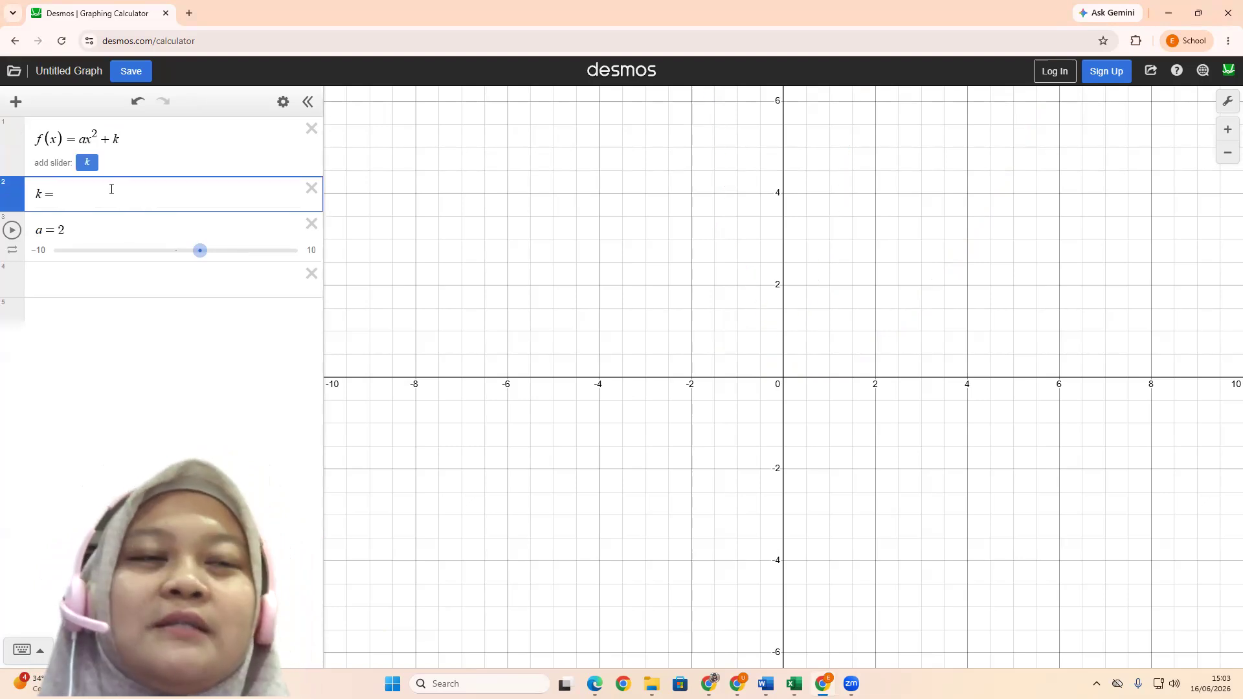
text(0)
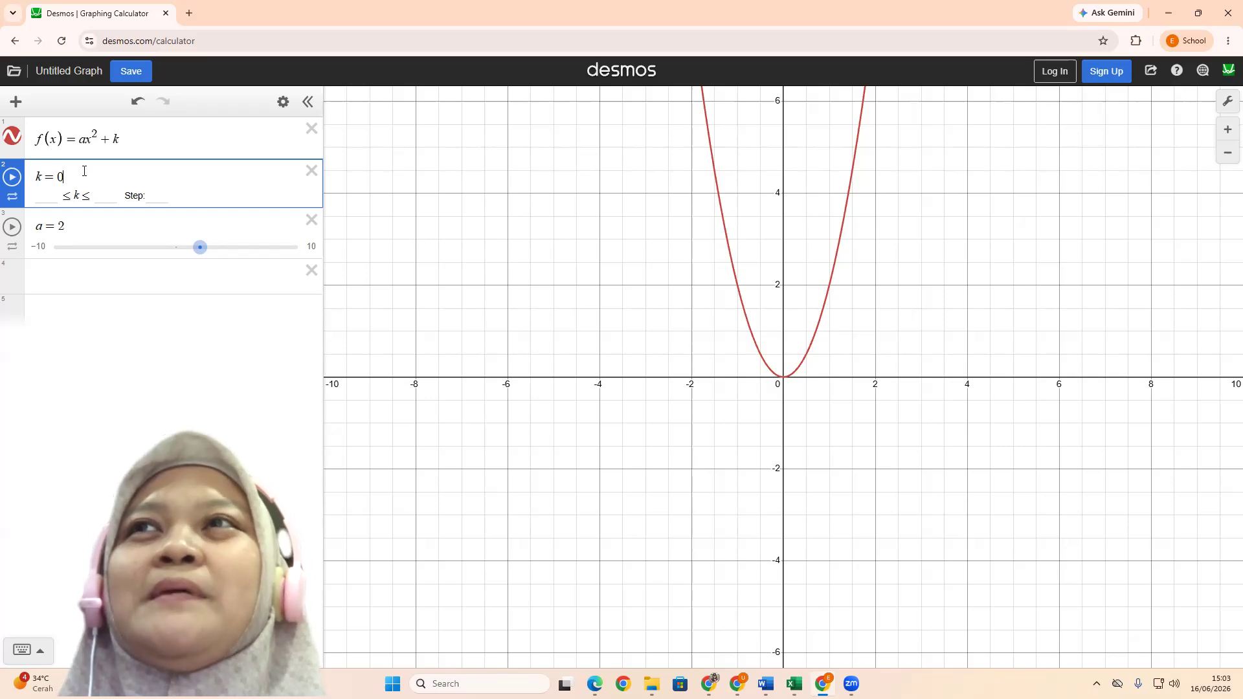
key(BackSpace)
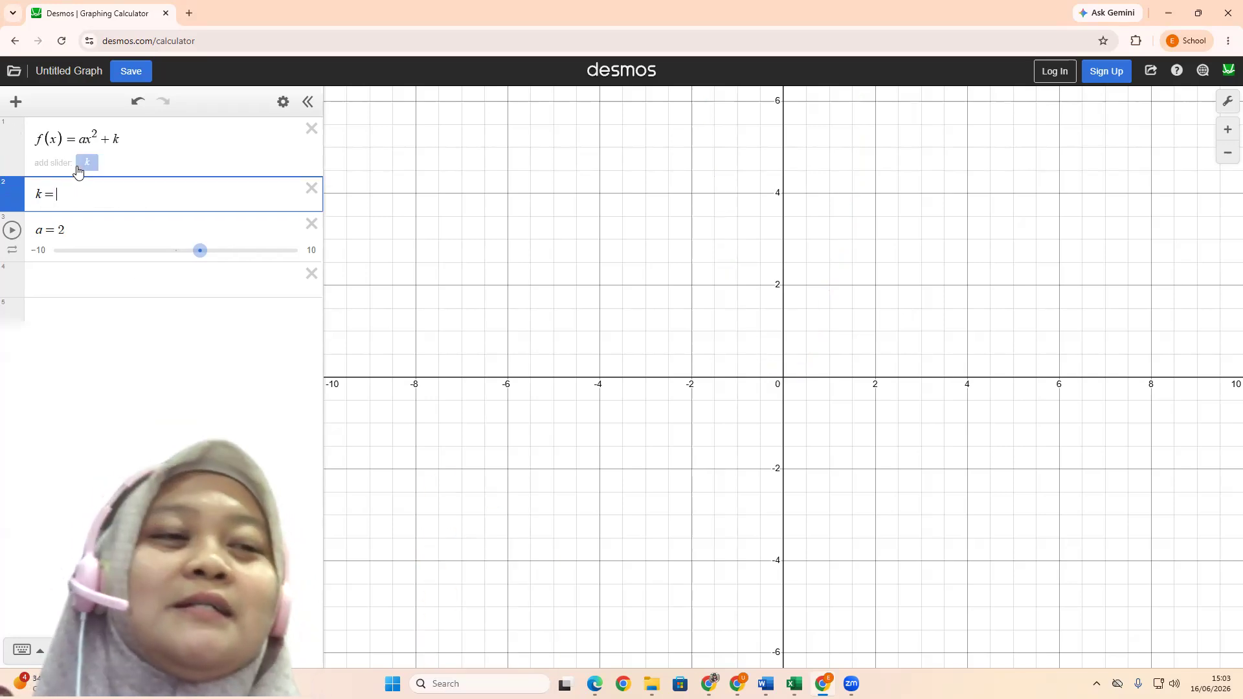
text(1)
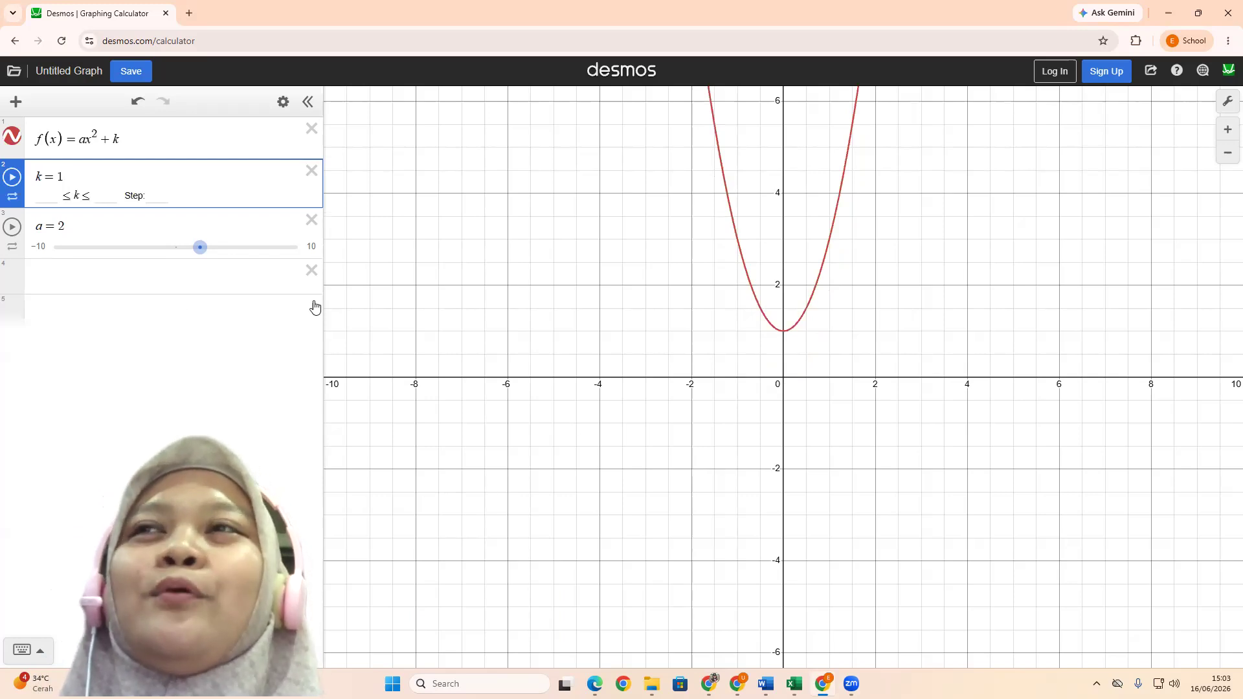
Set the parameter a to 1 and the parameter k to 2
click(71, 223)
key(BackSpace)
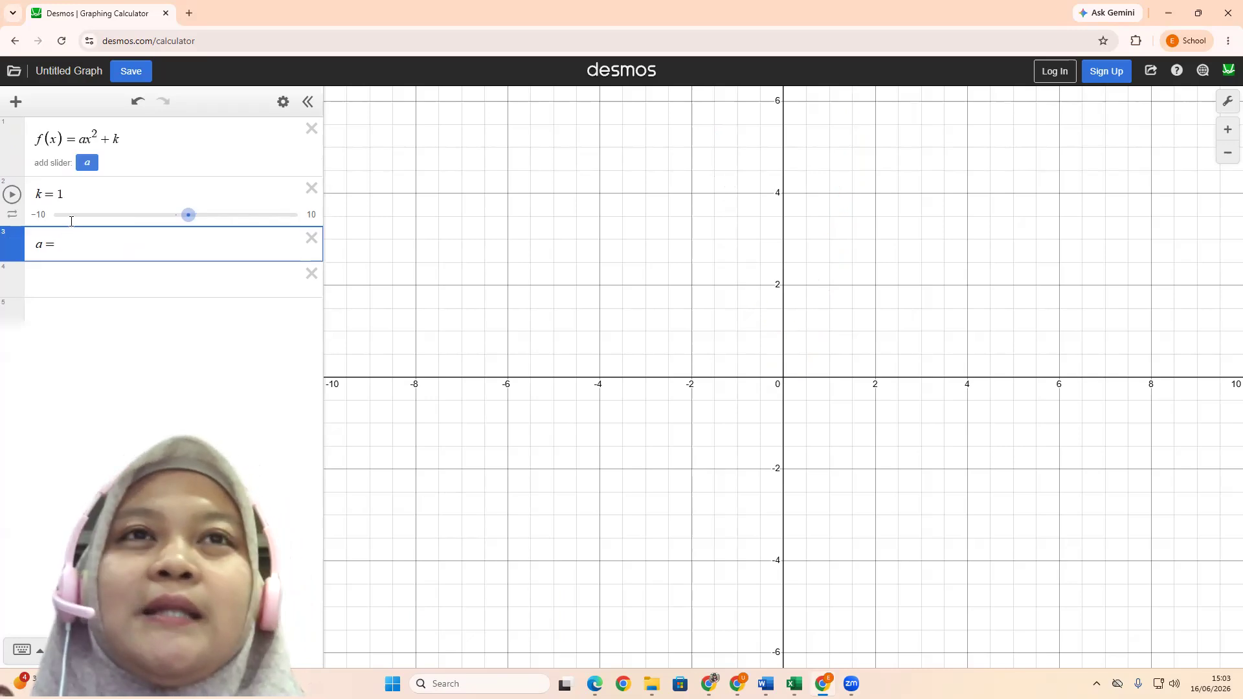
text(1)
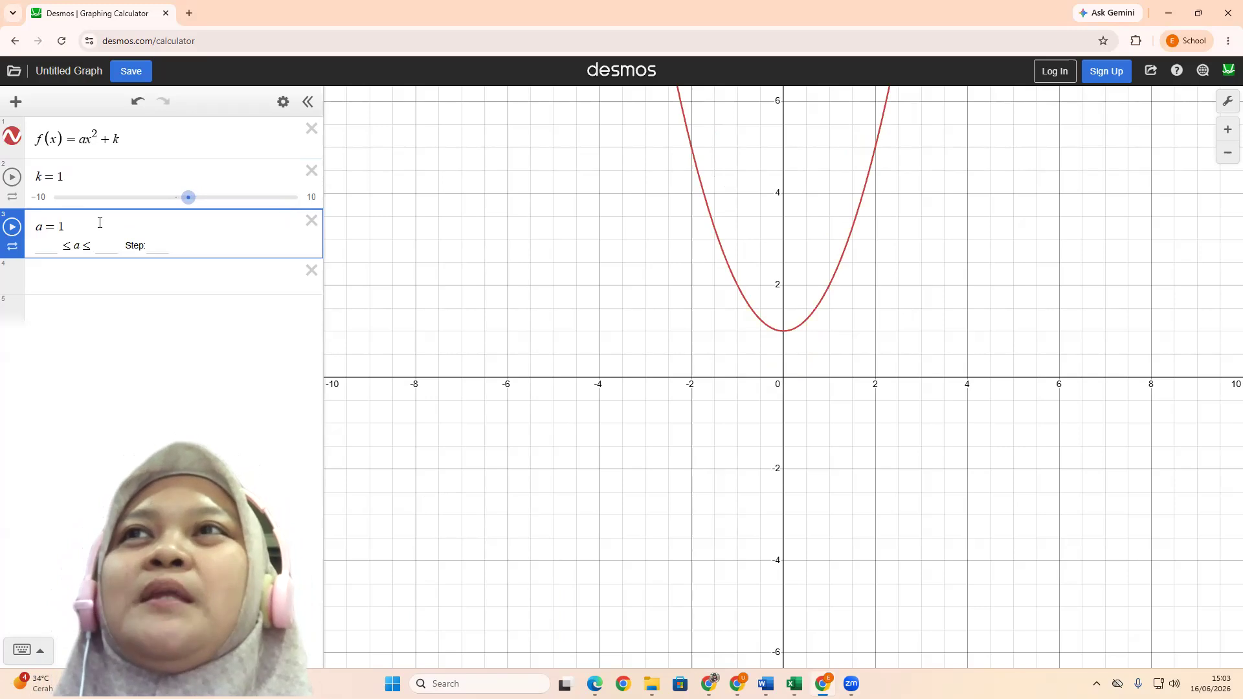
click(74, 180)
key(BackSpace)
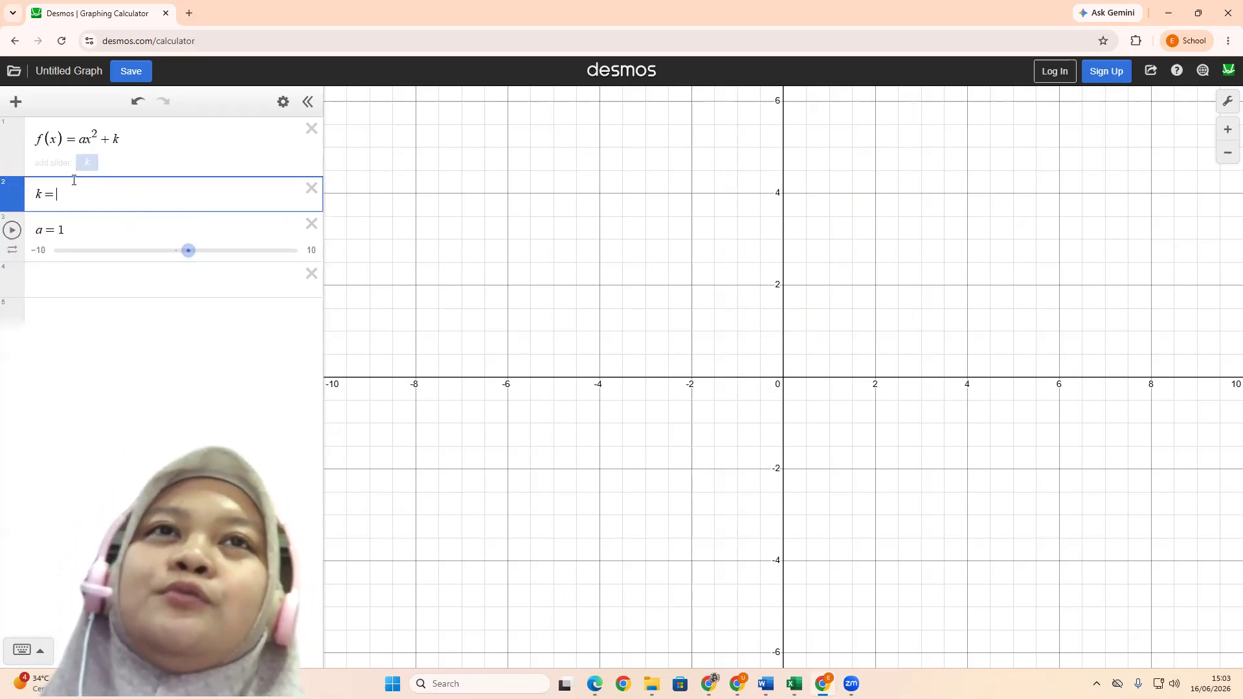
text(2)
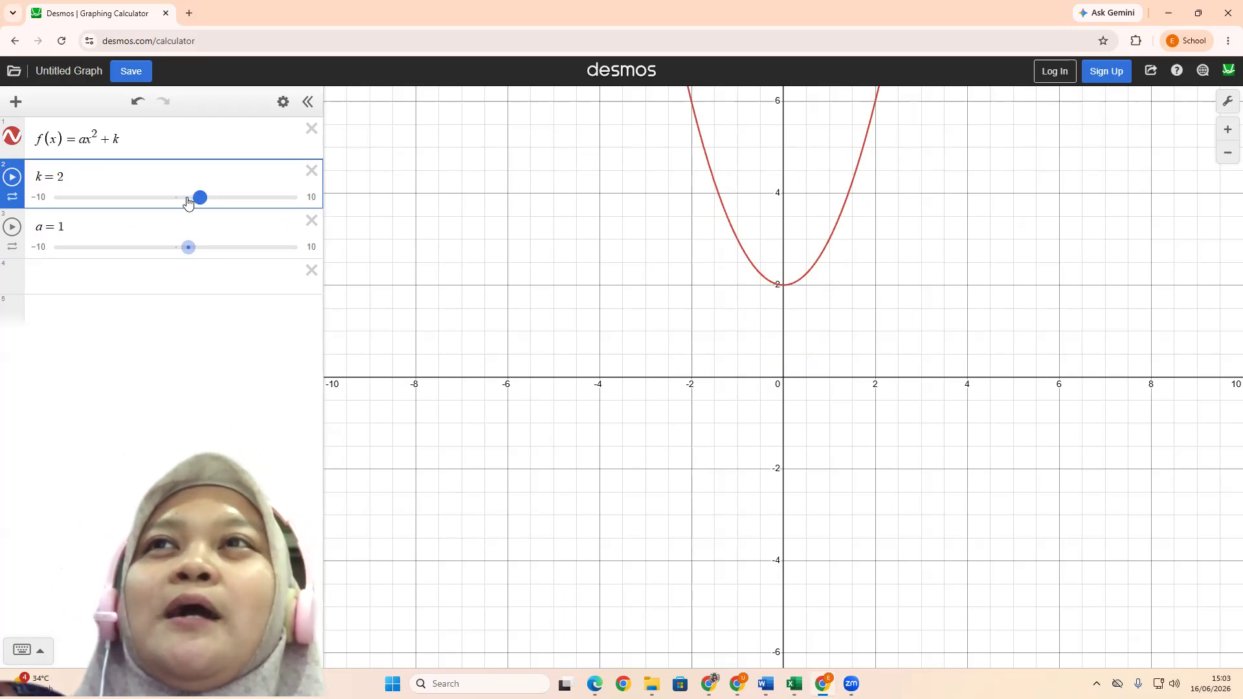
Lower k with its slider through -0.3 and leave it at 0
mouse_move(188, 202)
mouse_down()
mouse_move(102, 205)
mouse_move(171, 200)
mouse_up()
click(142, 200)
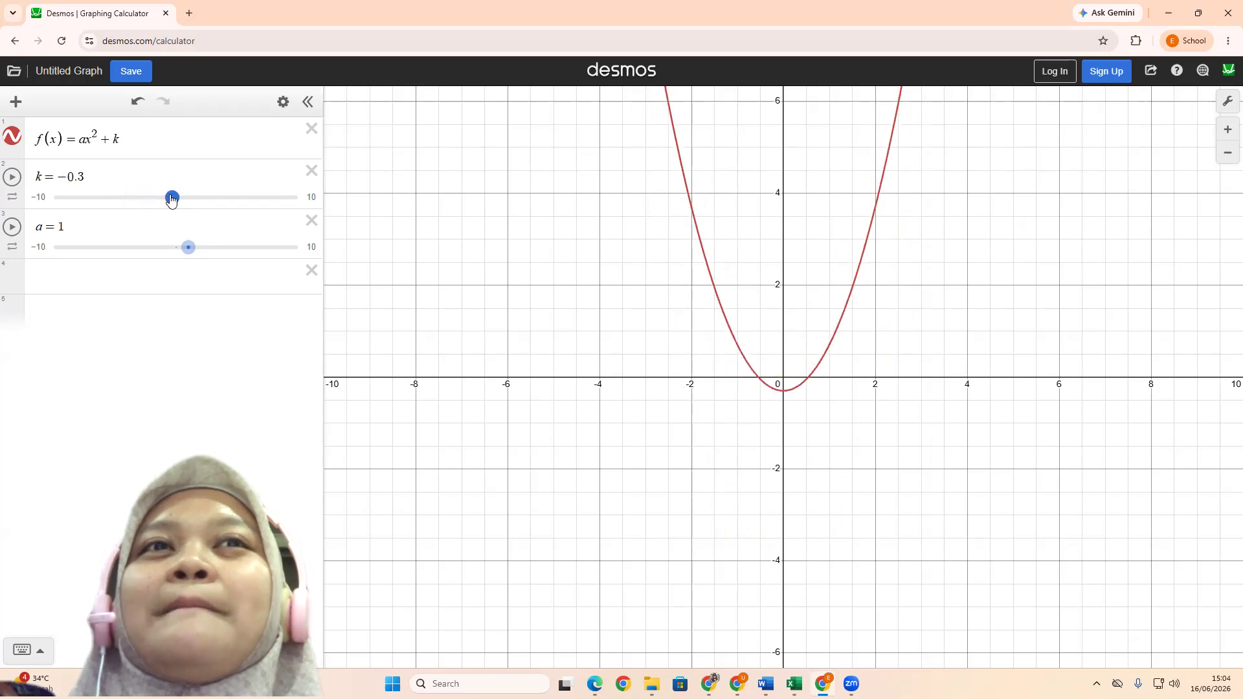
key(Right)
key(Right)
key(Right)
key(Right)
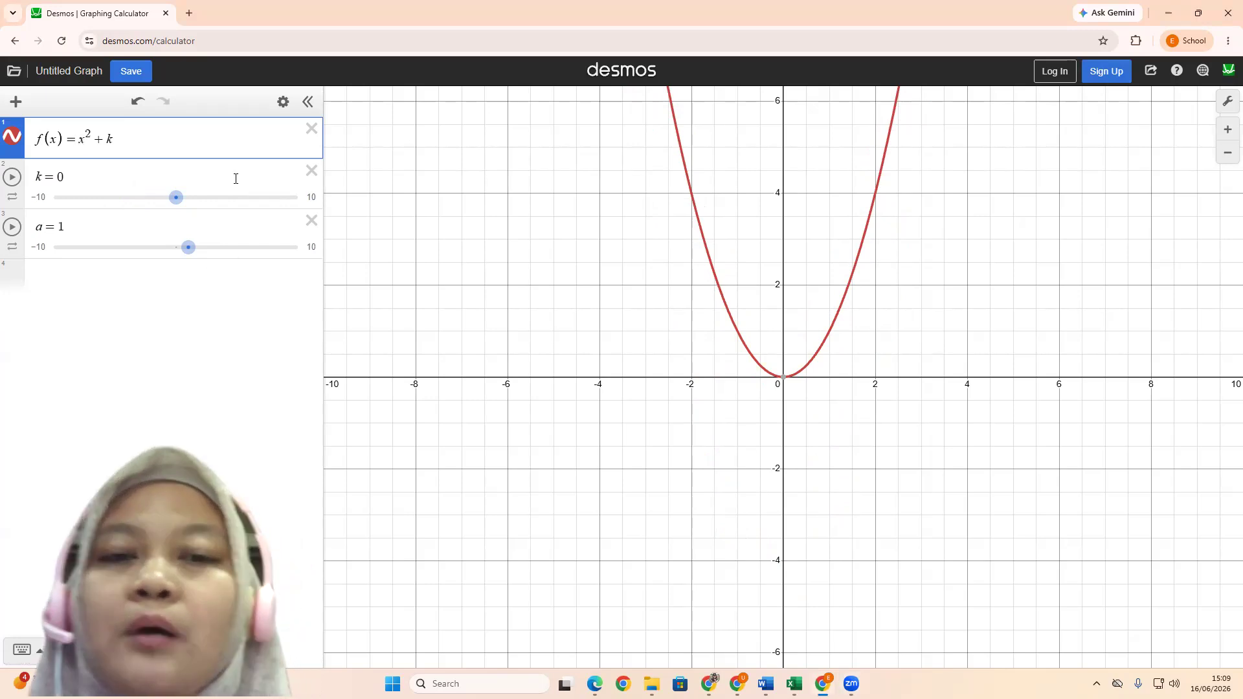
Rewrite the function as f(x) = (x − h)² + k and add a slider for h
text(()
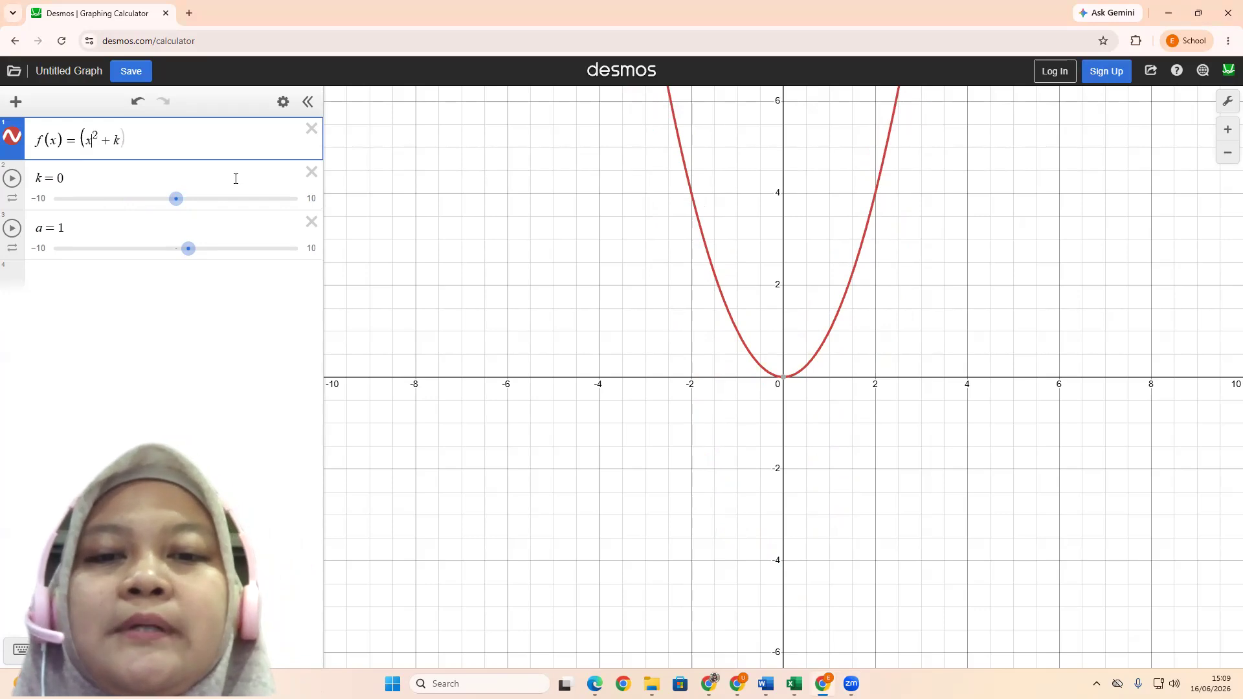
key(Right)
text(- h))
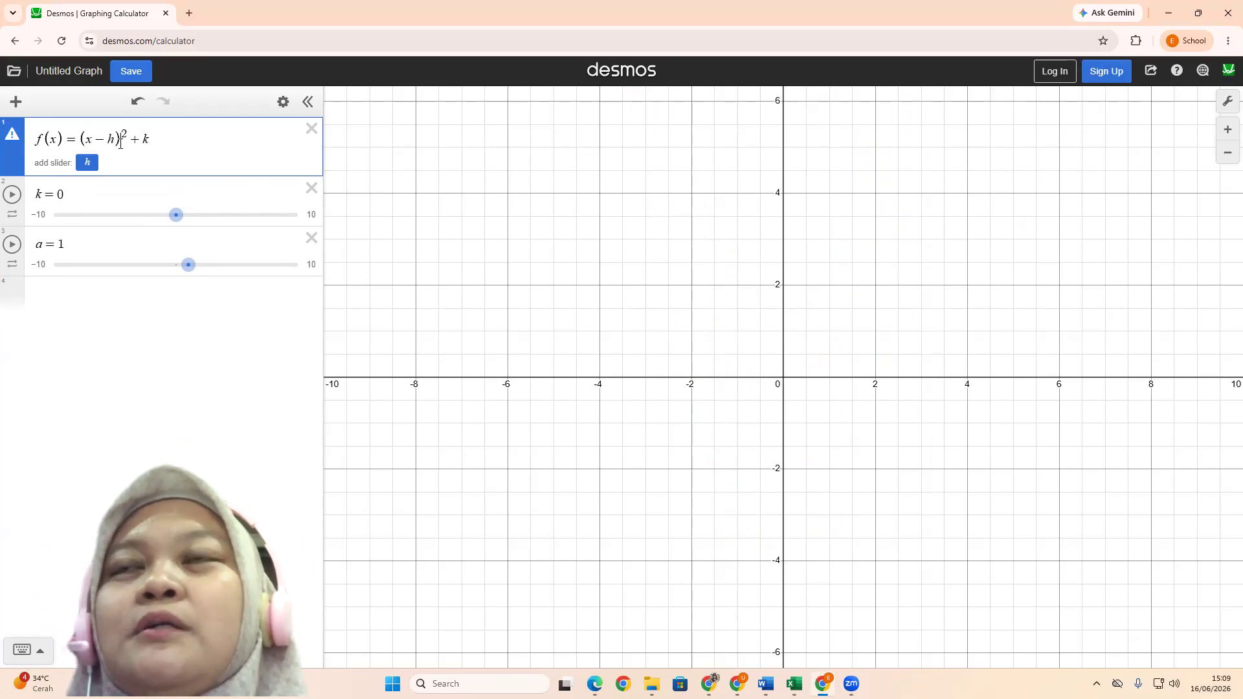
click(89, 166)
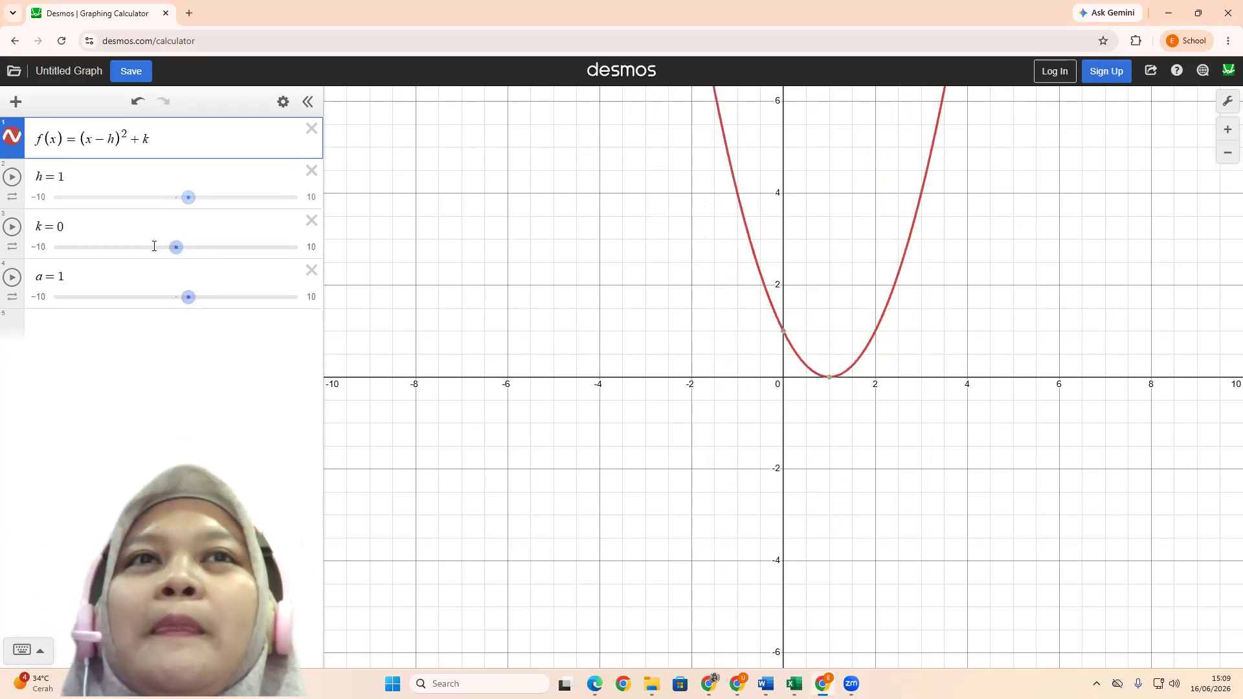
Set the parameter h to 0
click(148, 193)
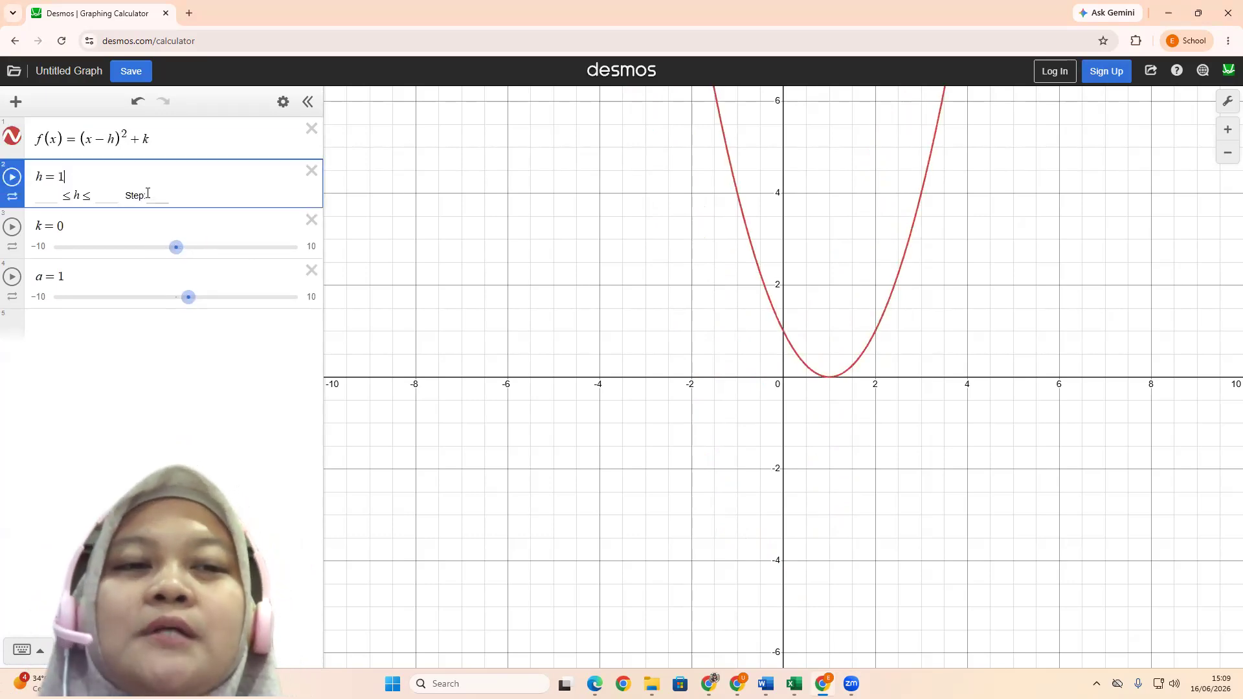
key(BackSpace)
text(0)
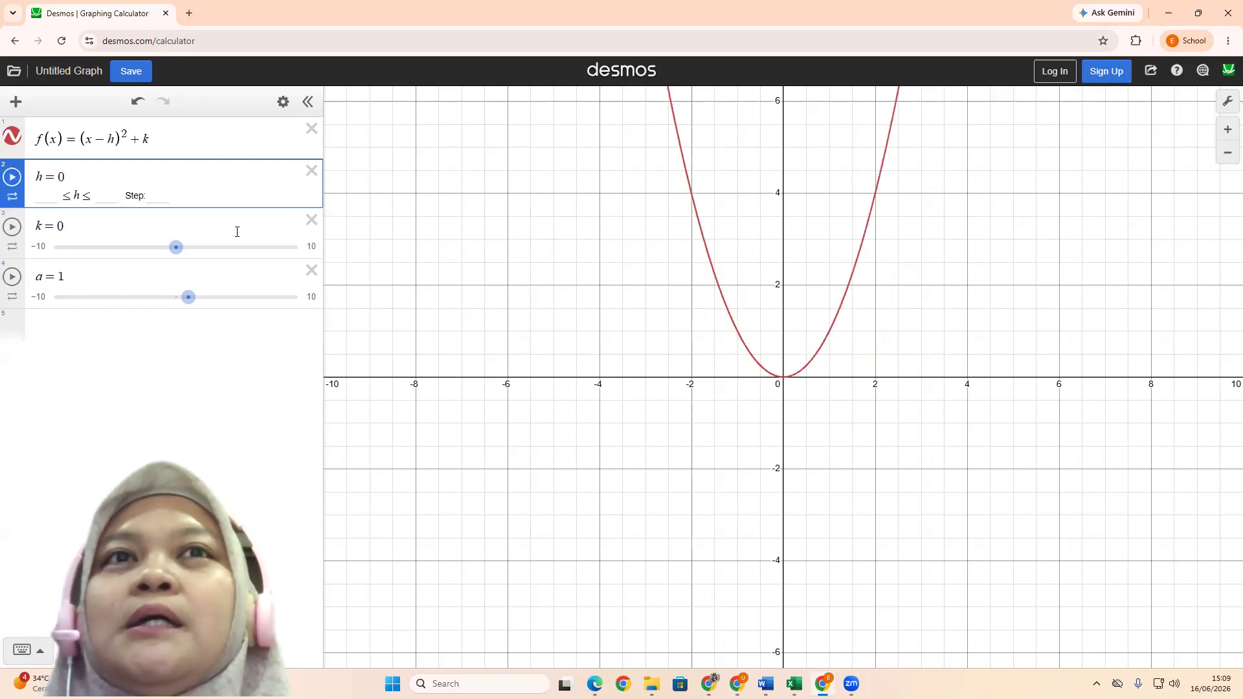
Add the parabola's axis of symmetry as a new expression x = h
click(60, 325)
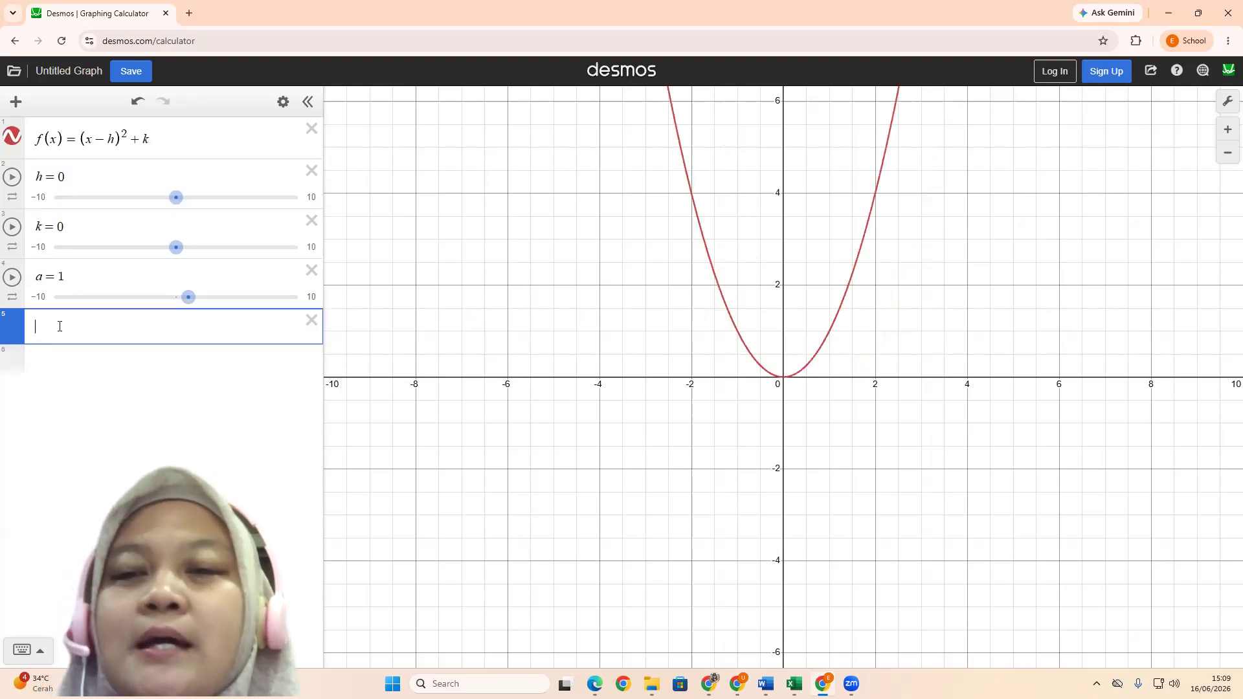
text(x = h)
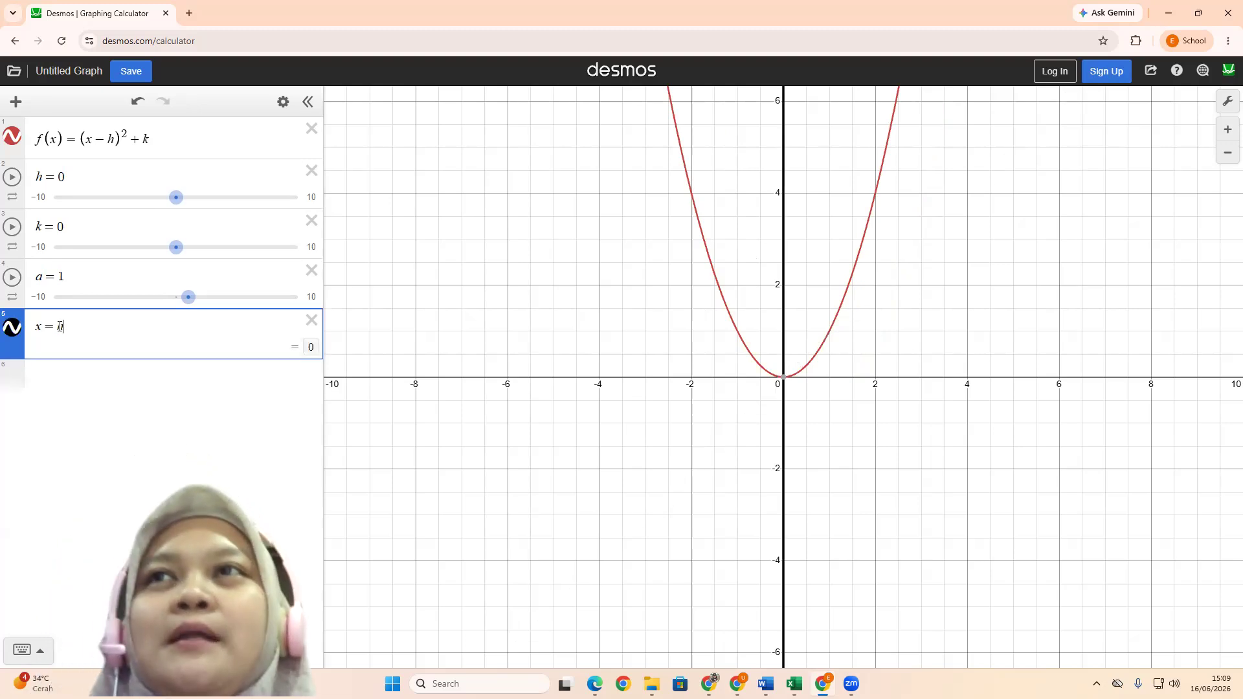
click(200, 391)
Vary h with its slider, return it to 0, and remove the empty expression below x = h
click(176, 197)
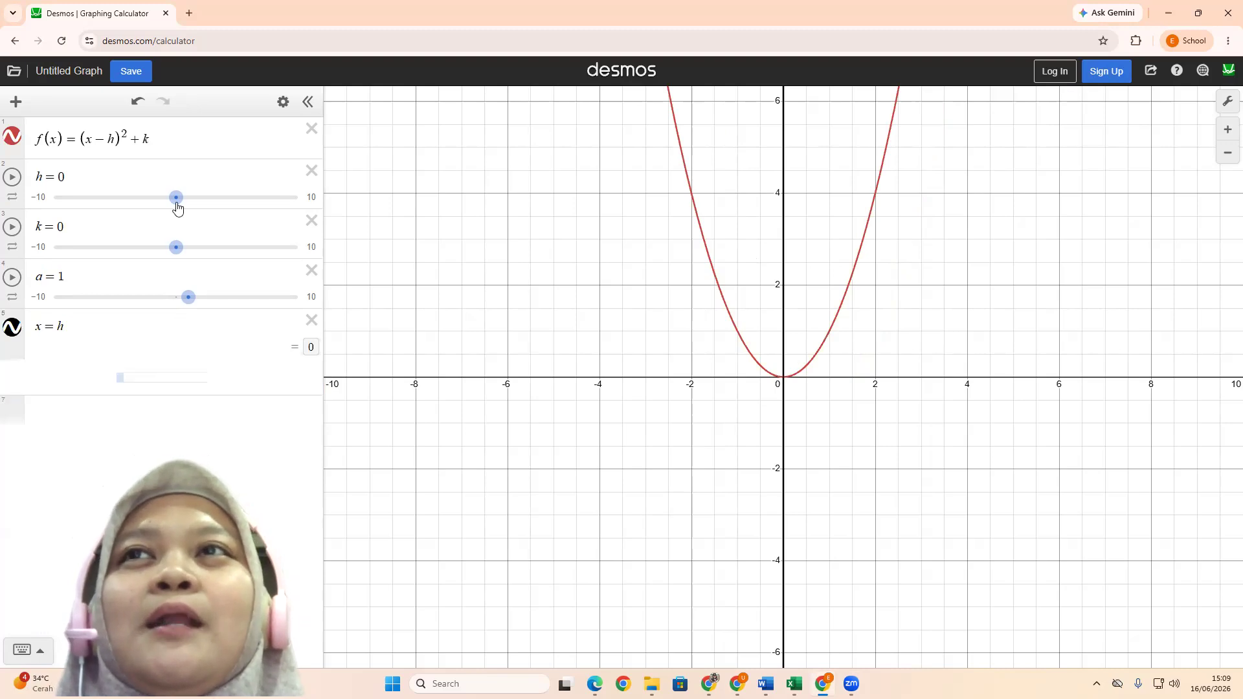
mouse_move(180, 204)
mouse_down()
mouse_move(207, 203)
mouse_move(165, 198)
mouse_move(176, 248)
mouse_move(192, 247)
mouse_move(177, 248)
mouse_move(178, 213)
mouse_up()
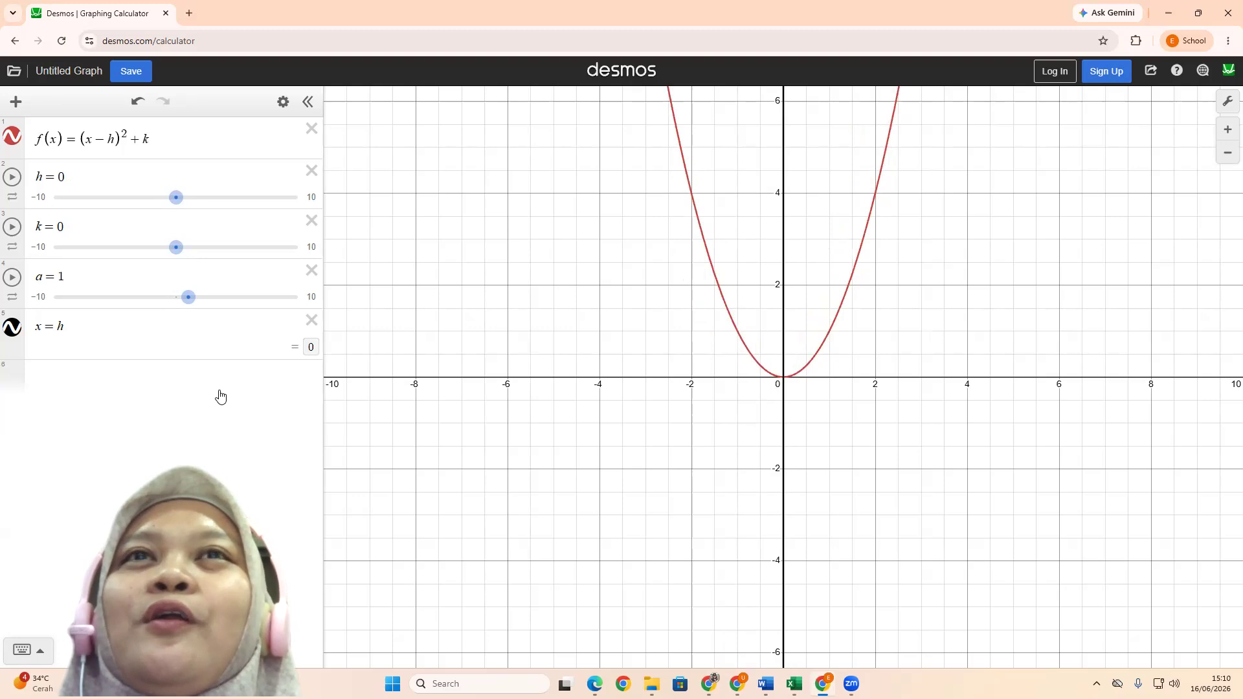
click(301, 378)
key(BackSpace)
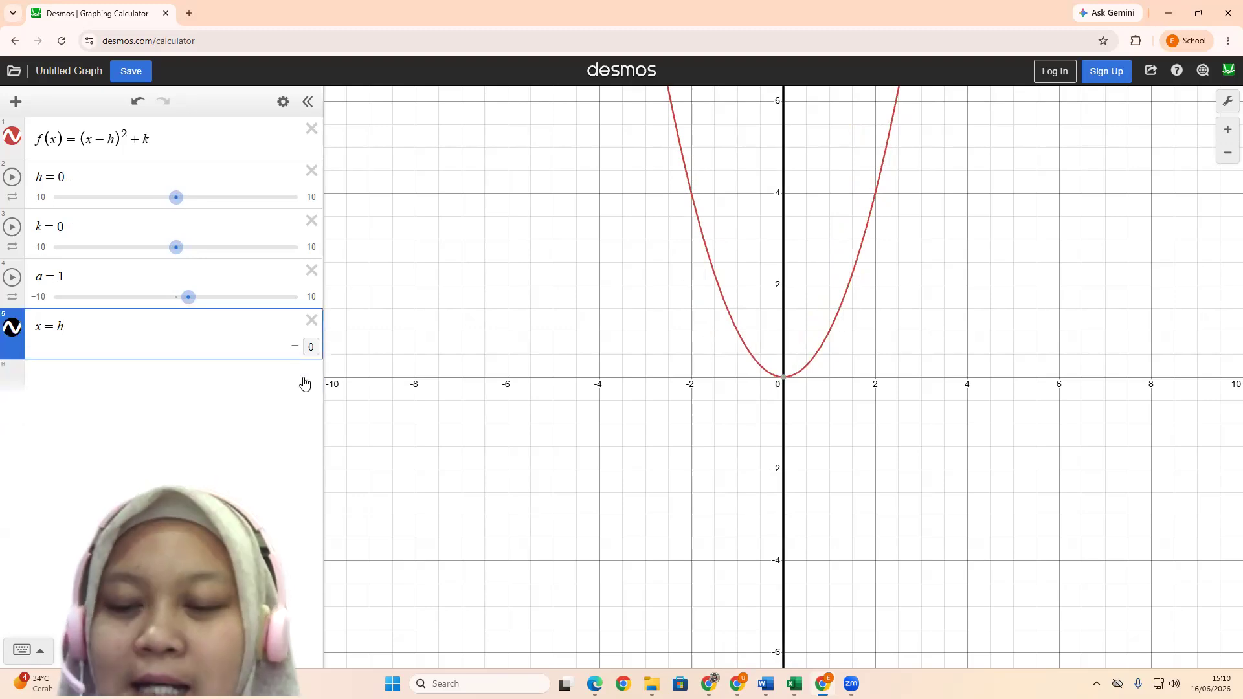
Vary a with its slider through 2.5 and leave it at 1.5
click(174, 249)
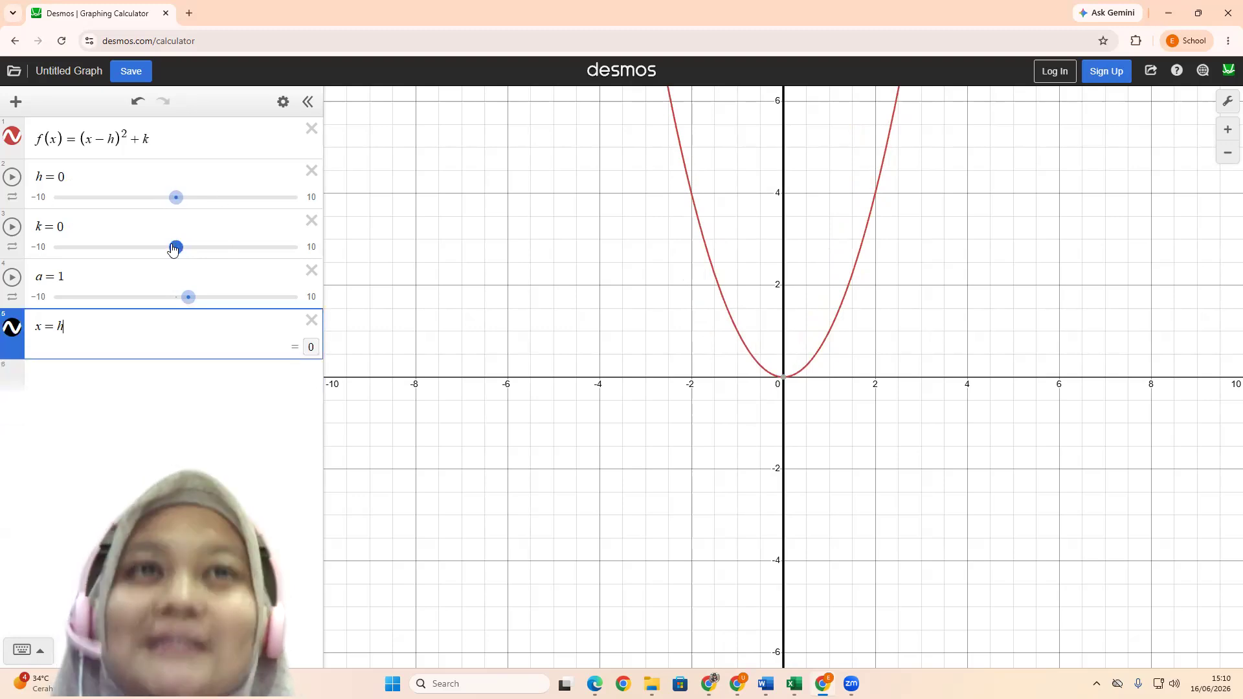
click(188, 297)
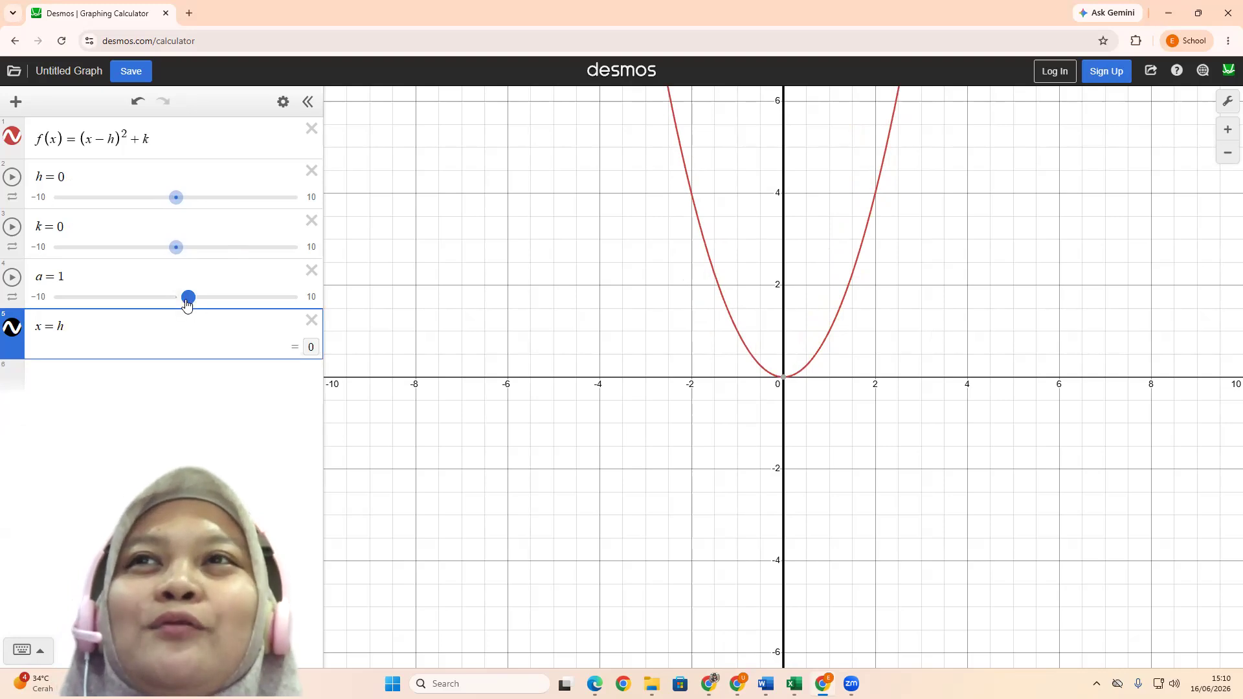
drag(188, 300, 202, 304)
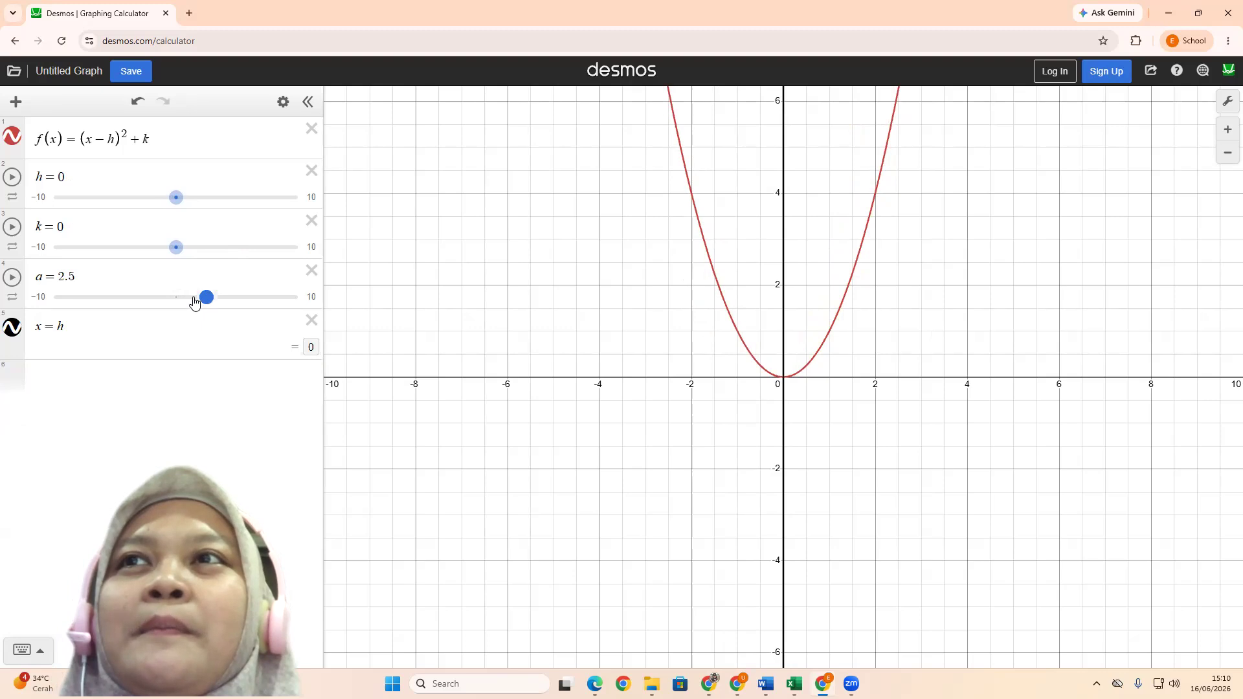
click(192, 301)
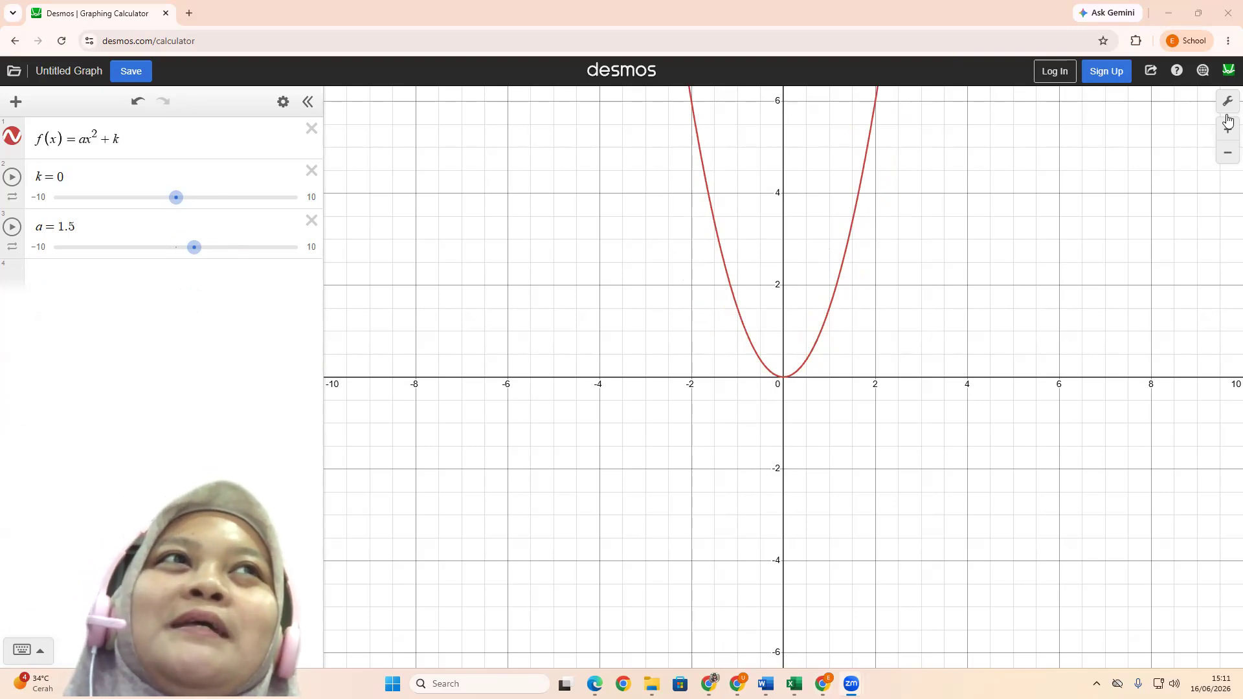
View the list of other Desmos calculators and tools, and close it
click(1225, 75)
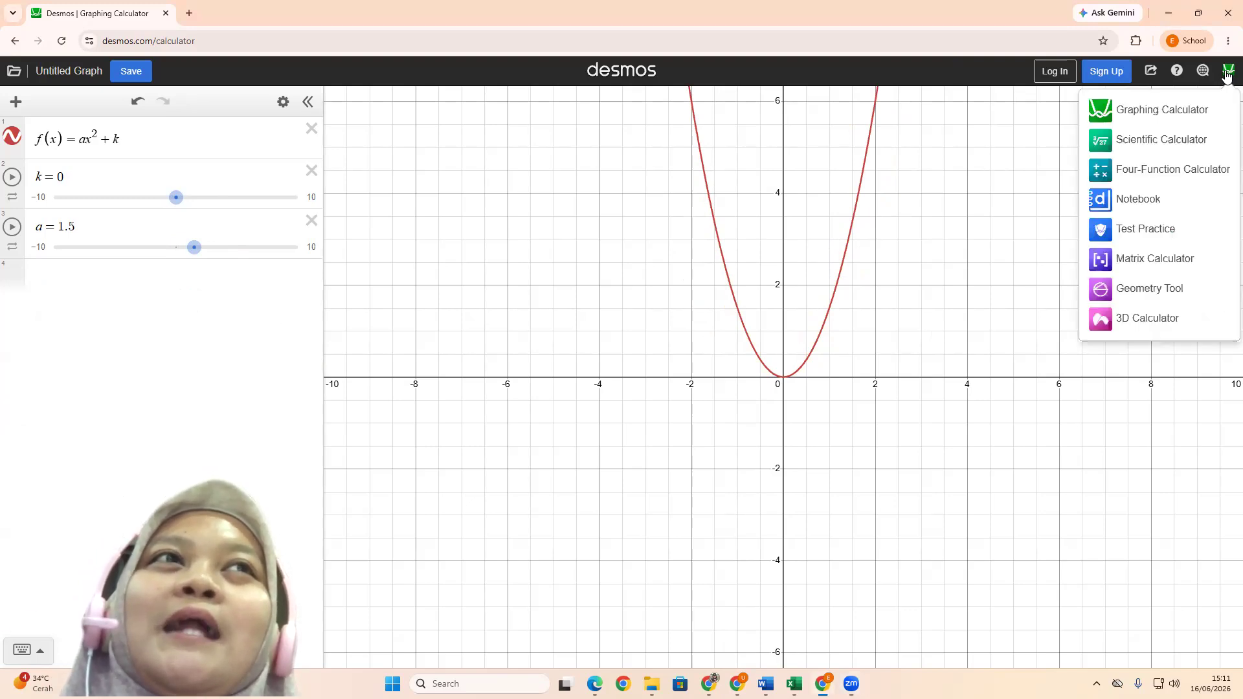
click(208, 355)
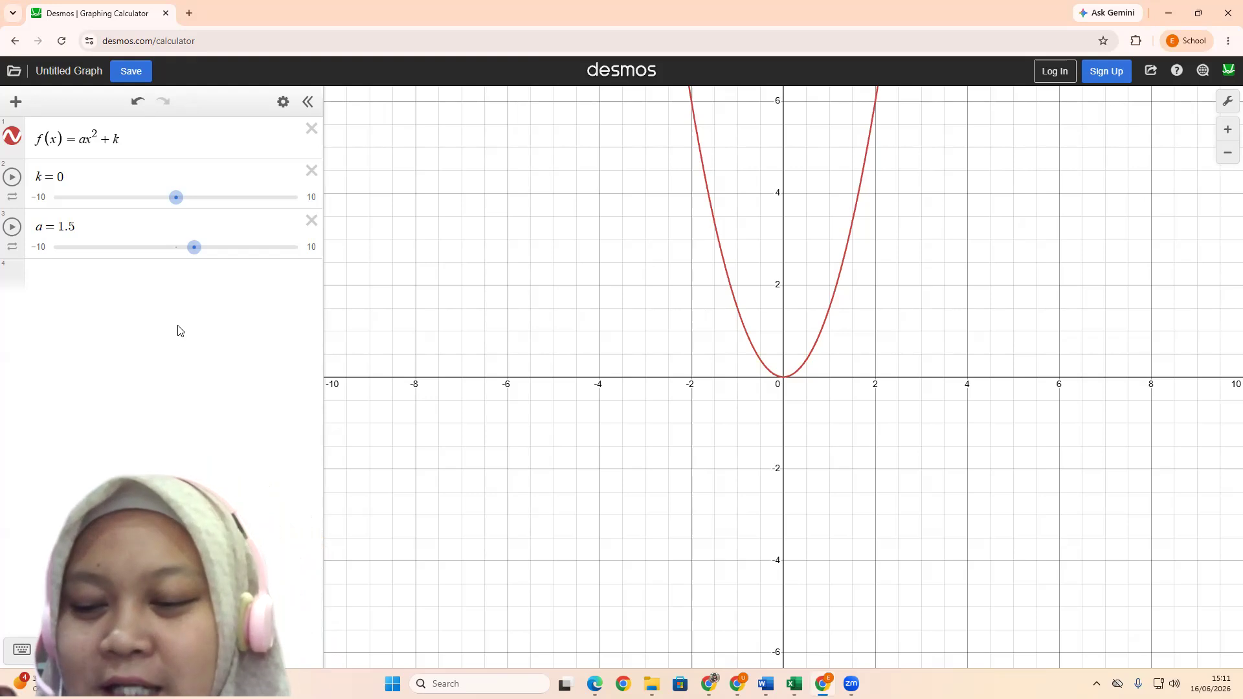
Vary the sliders of a and k in f(x) = ax² + k, leaving a at 1.3 and k at 0.1
drag(156, 256, 239, 250)
click(222, 253)
click(167, 254)
click(185, 254)
drag(185, 254, 192, 253)
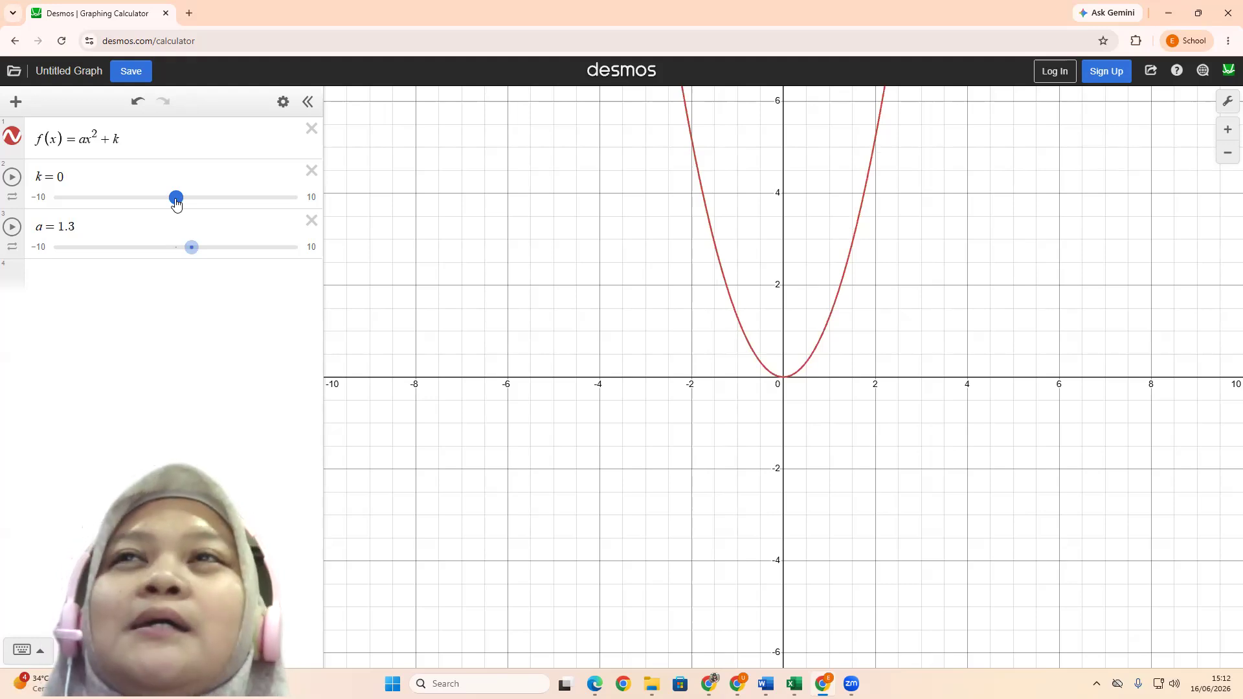
drag(176, 202, 181, 243)
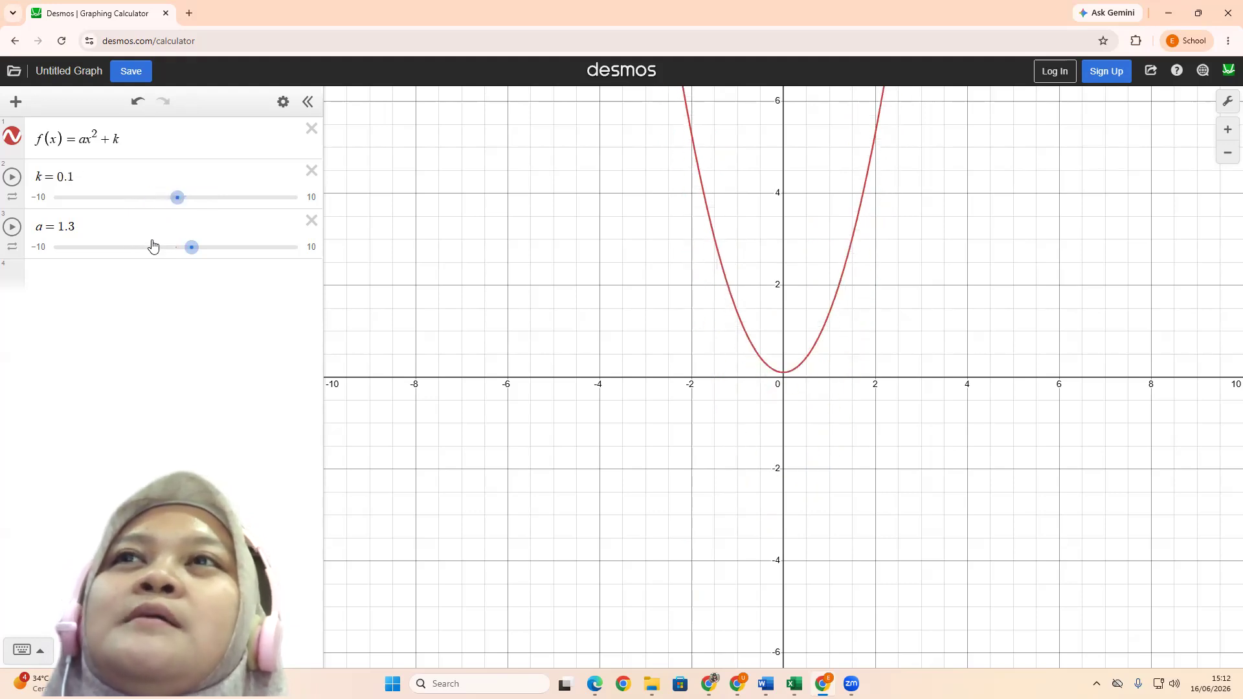
Set the parameter a to 0 and remove the empty expression below it
double_click(70, 226)
text(0)
key(Return)
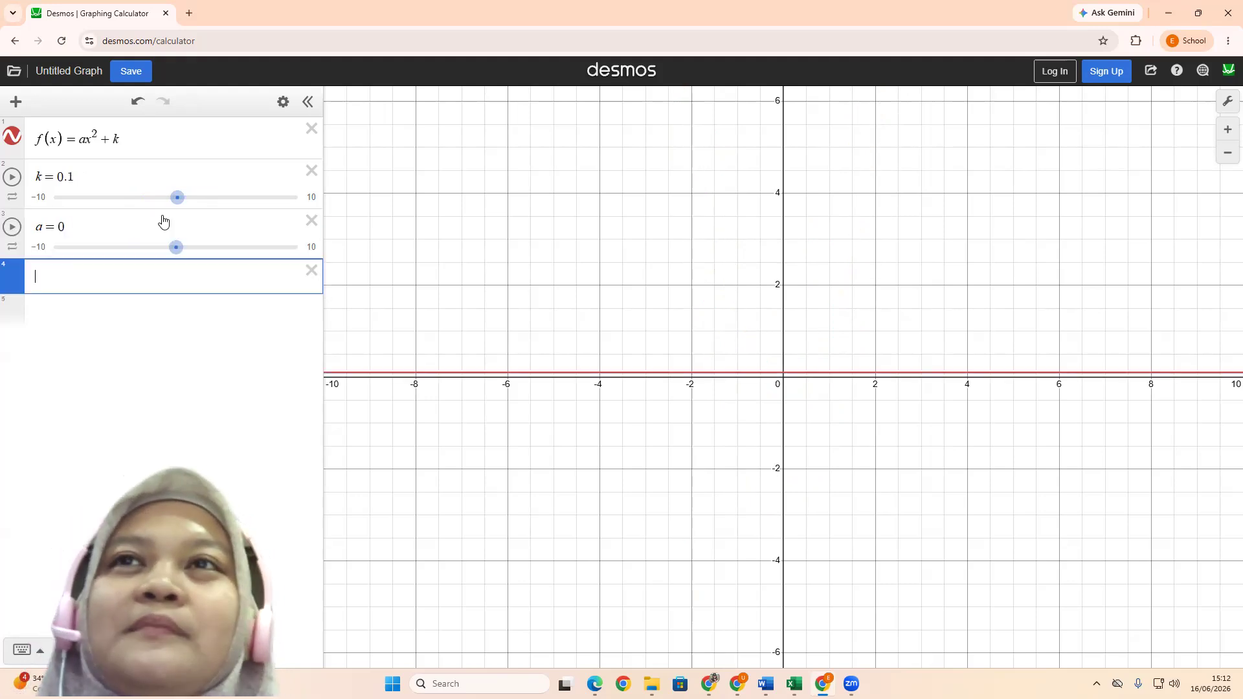
click(312, 270)
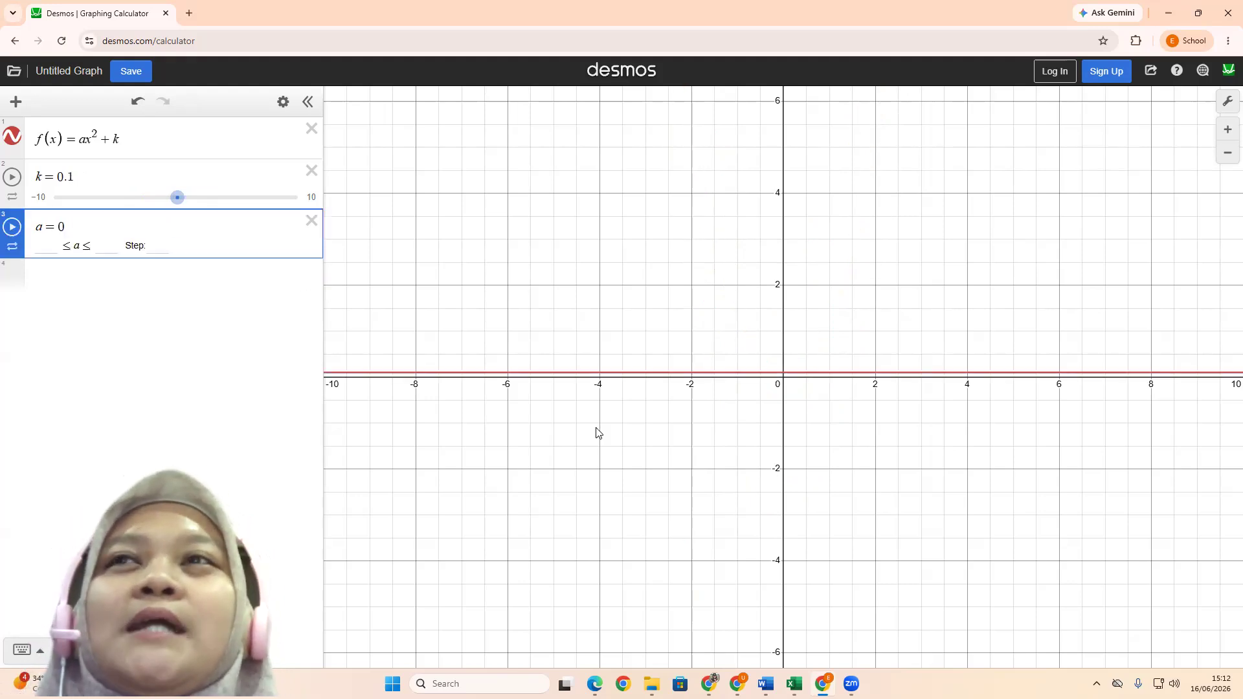
click(205, 325)
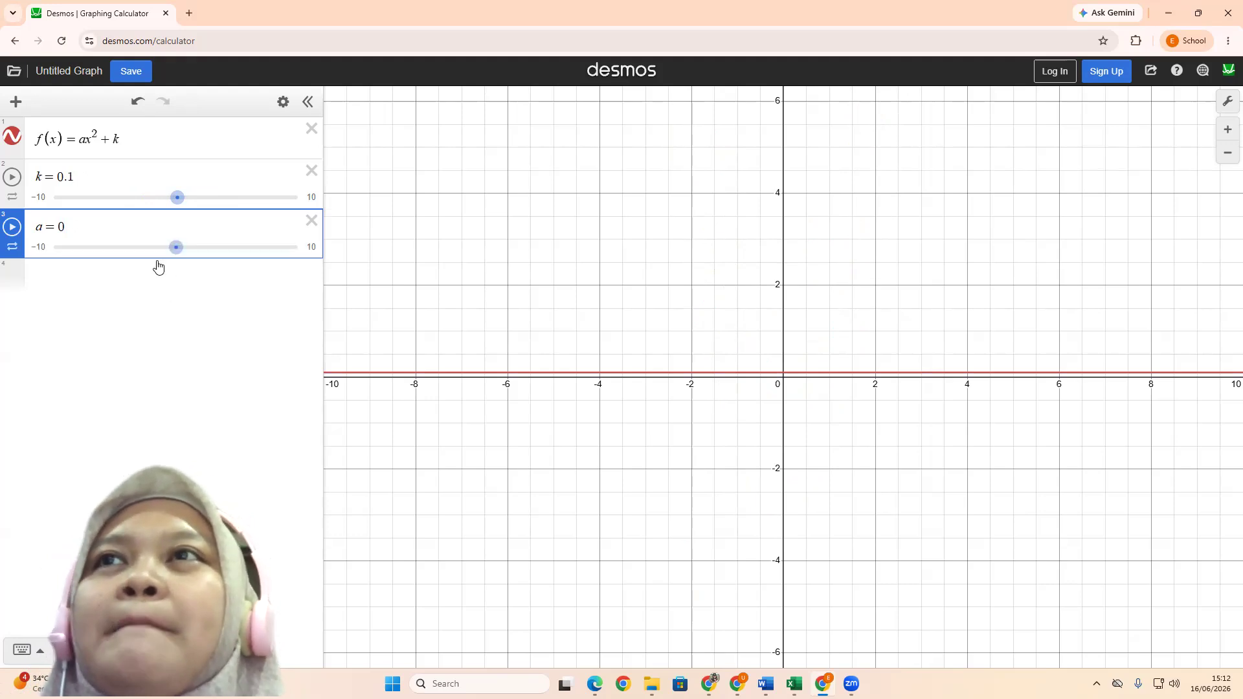